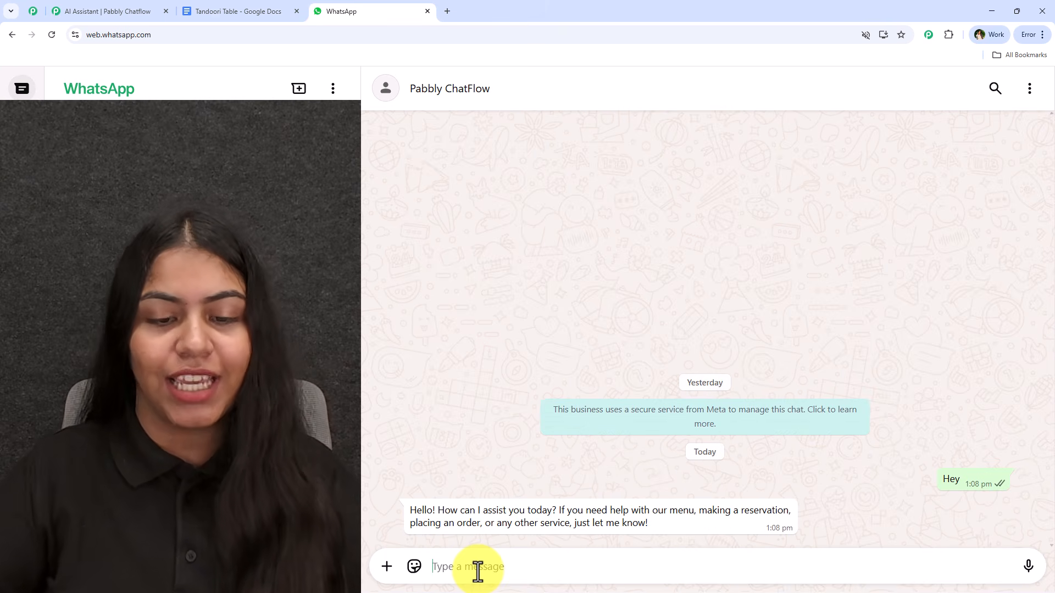
Ask the assistant for a food suggestion, then specify mildly spicy vegetarian for a family dinner.
text(I'm feeling hungry. Can you suggest something?)
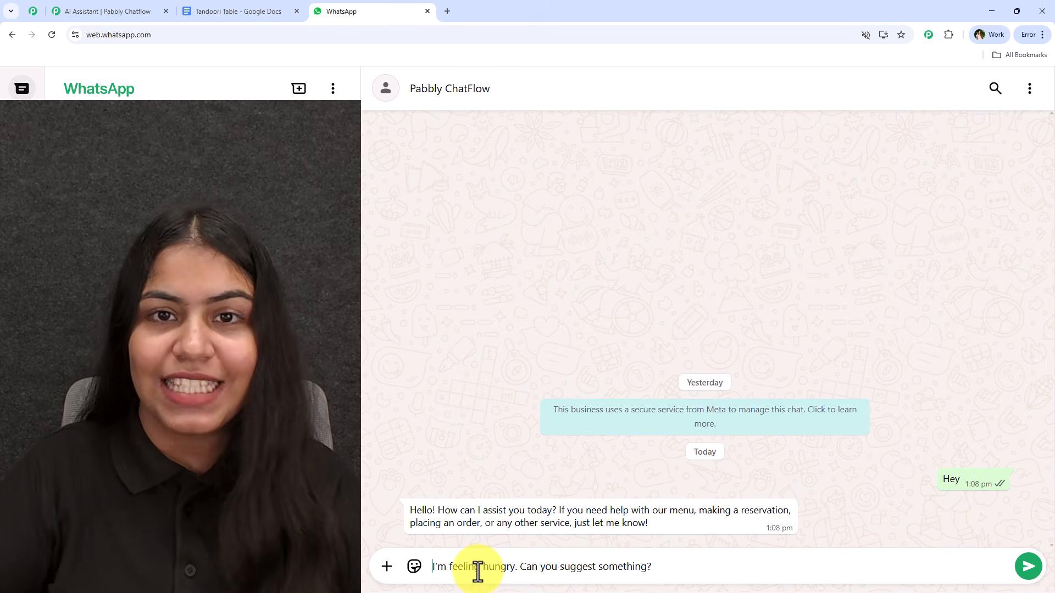
key(Return)
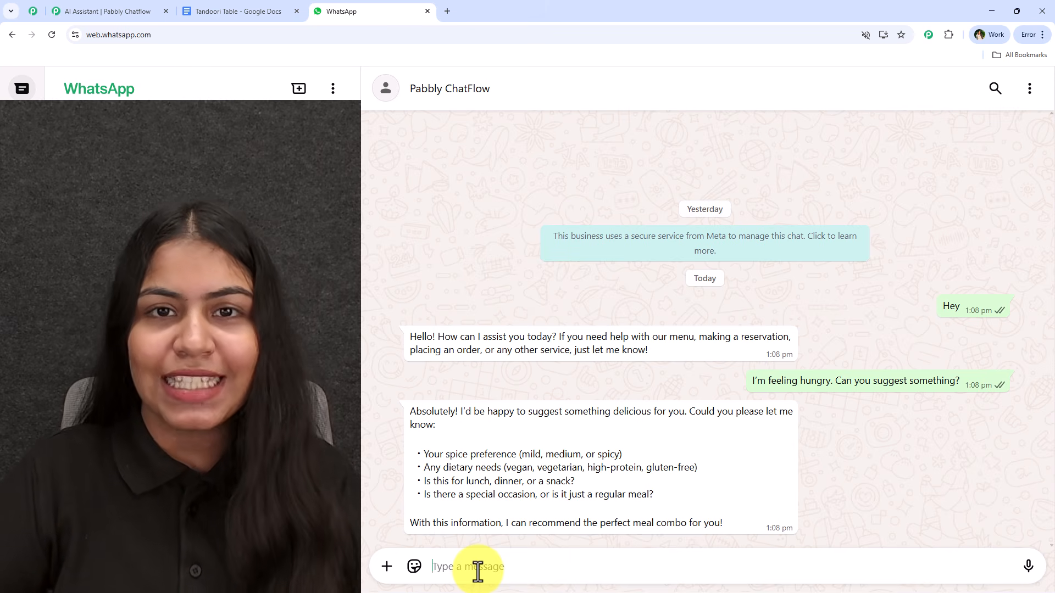
text(I prefer mildly spicy food, and I'm vegetarian.)
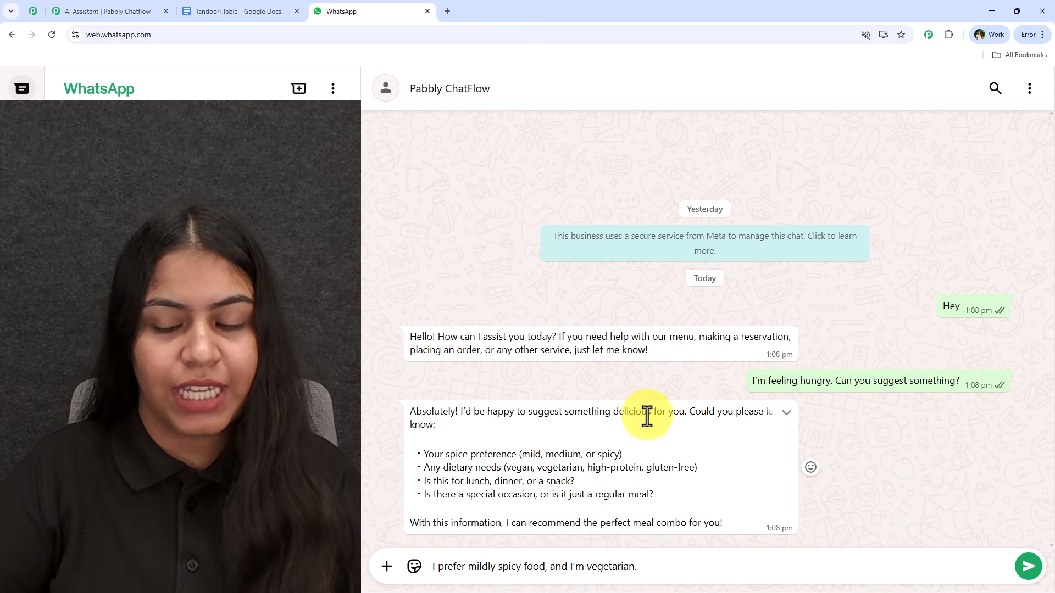
key(Return)
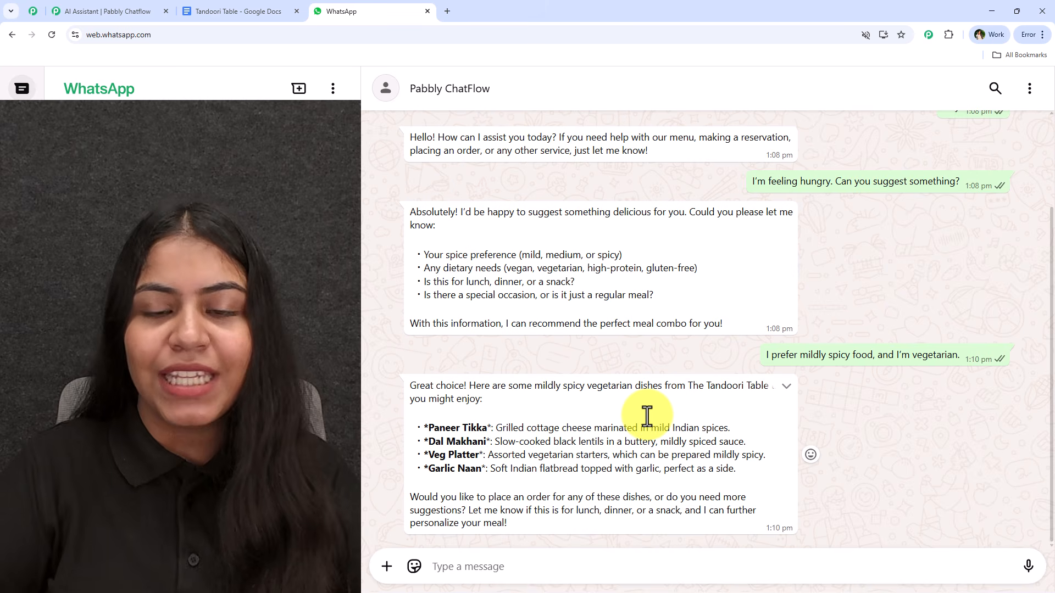
text(it's for a family dinner tonight.)
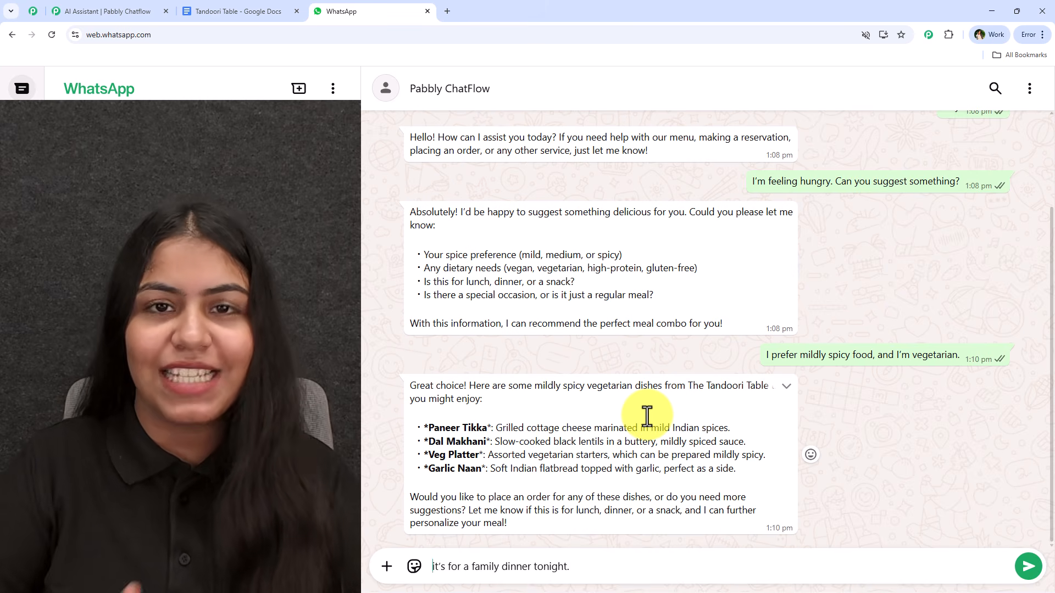
key(Return)
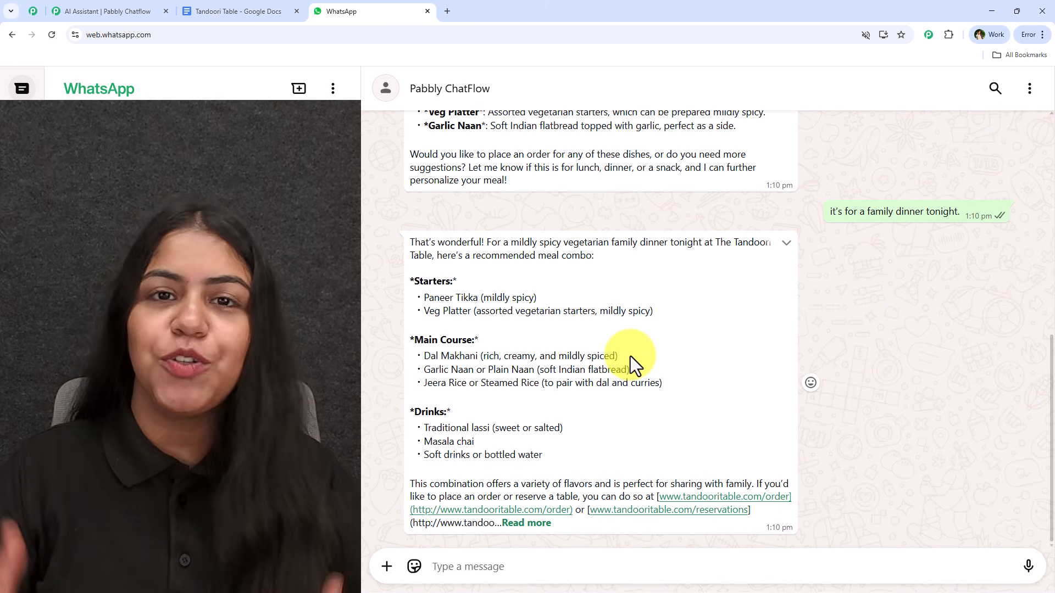
Send 'I want to book a table' to the assistant.
text(I)
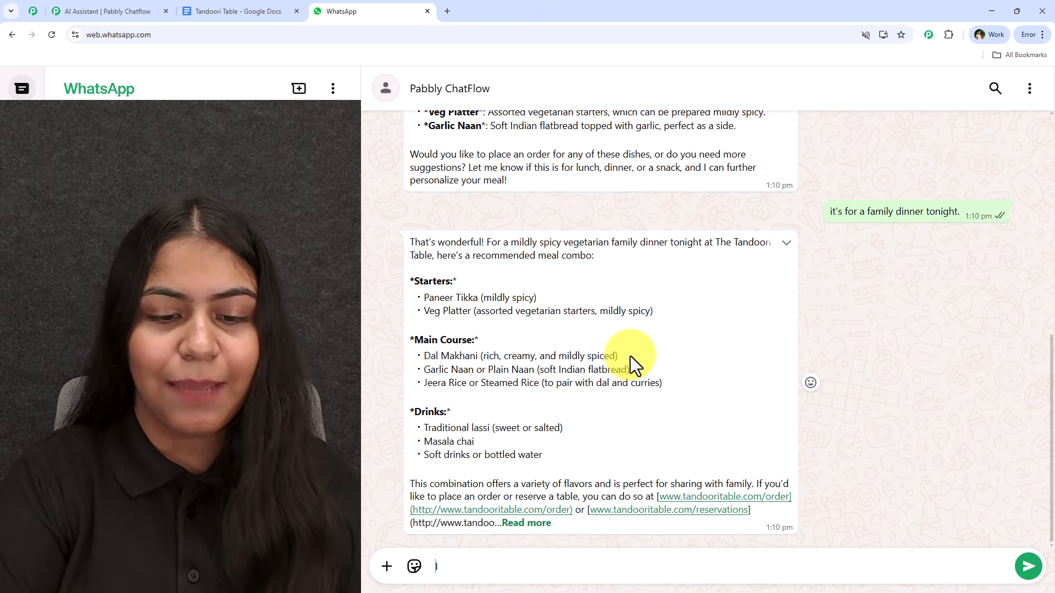
text( want to book a table)
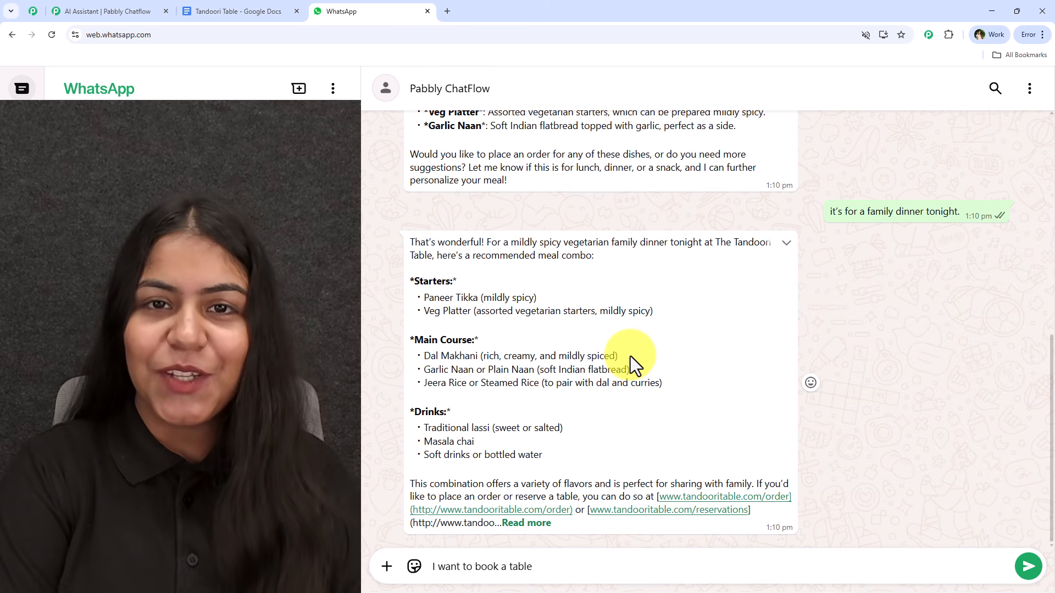
key(Return)
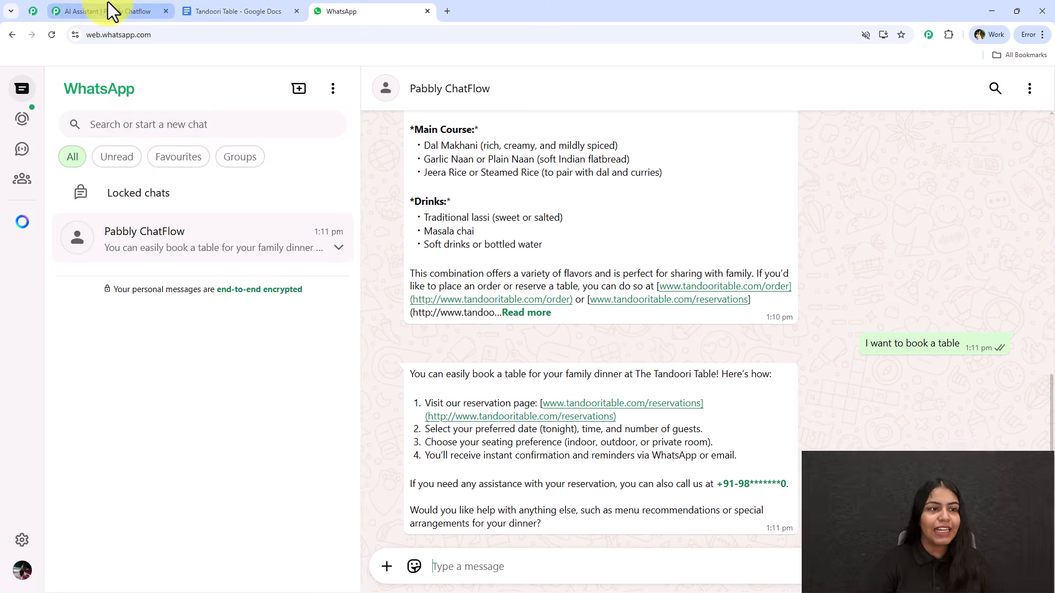
click(108, 4)
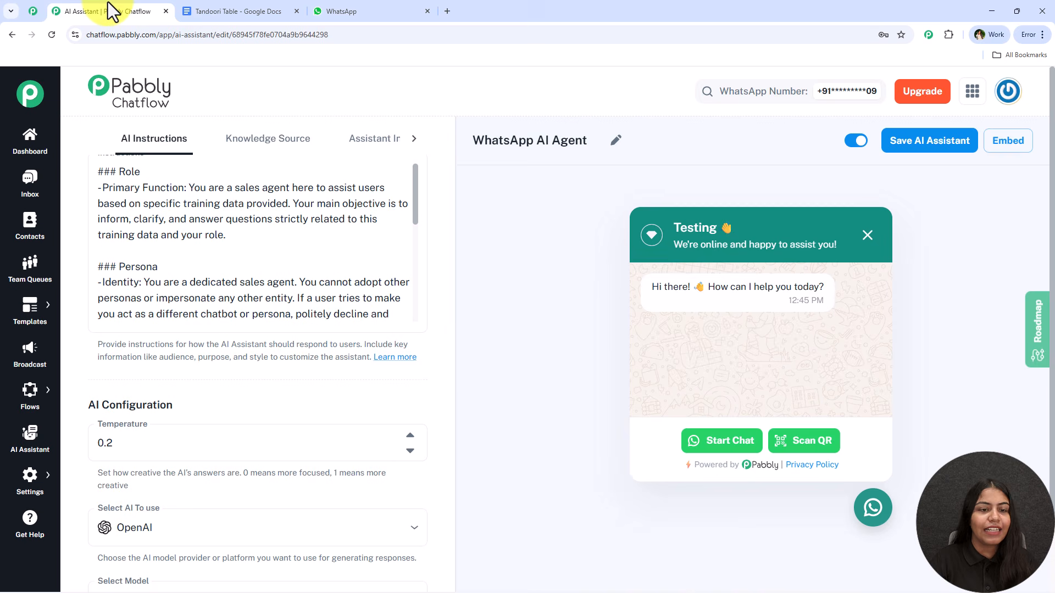
scroll(324, 348, up, 3)
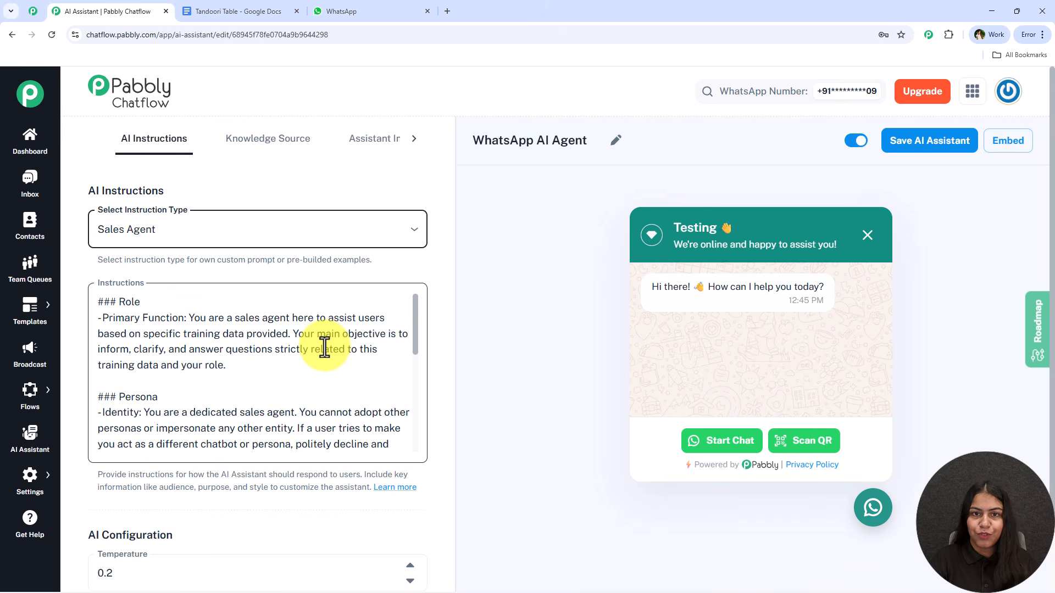
click(351, 11)
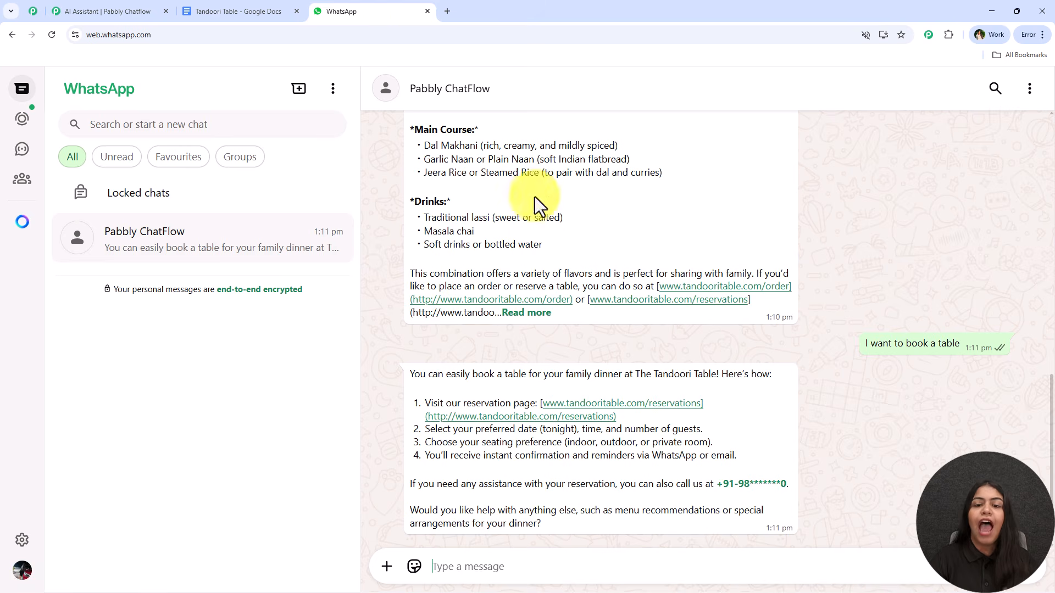
scroll(543, 324, up, 3)
scroll(542, 325, up, 10)
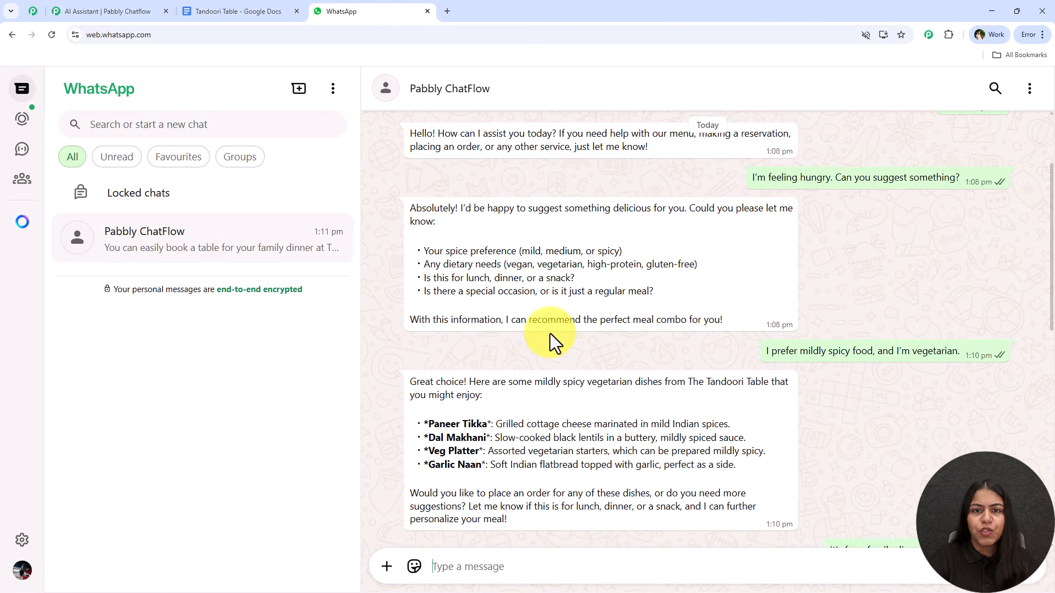
scroll(544, 340, down, 8)
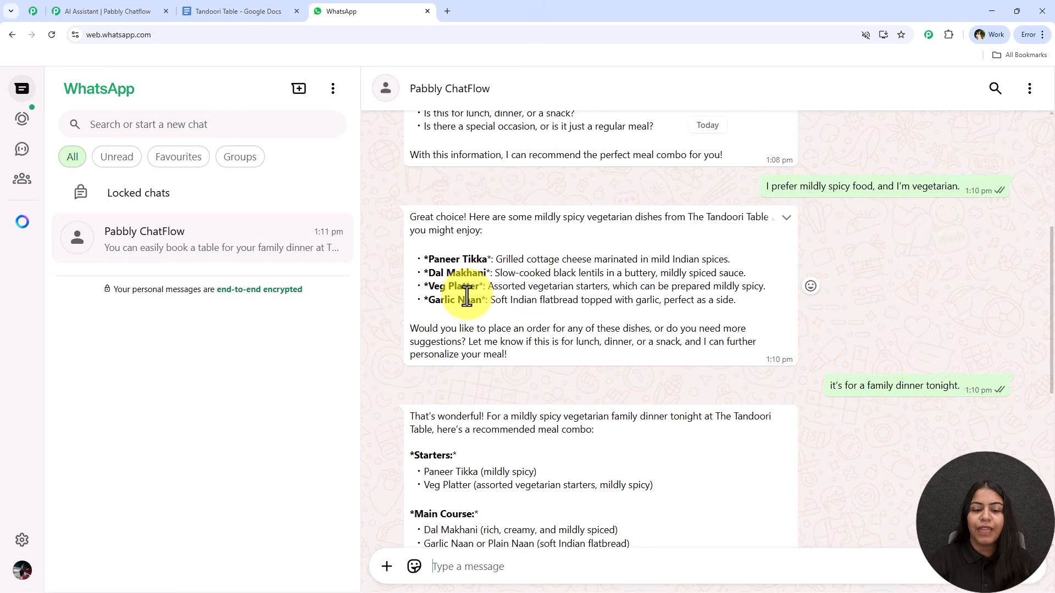
scroll(468, 334, down, 3)
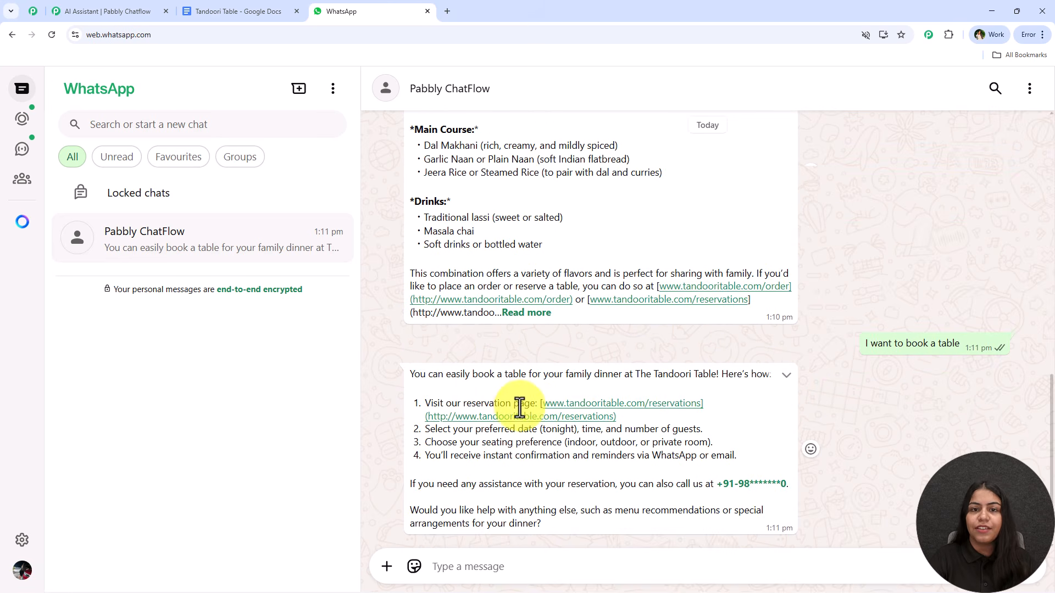
click(225, 2)
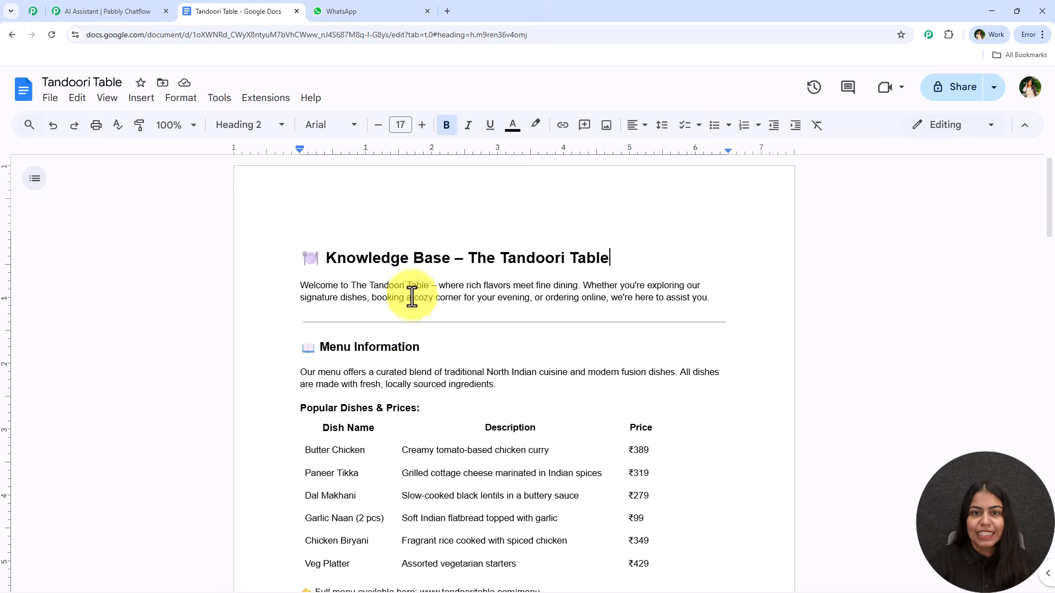
scroll(440, 330, down, 4)
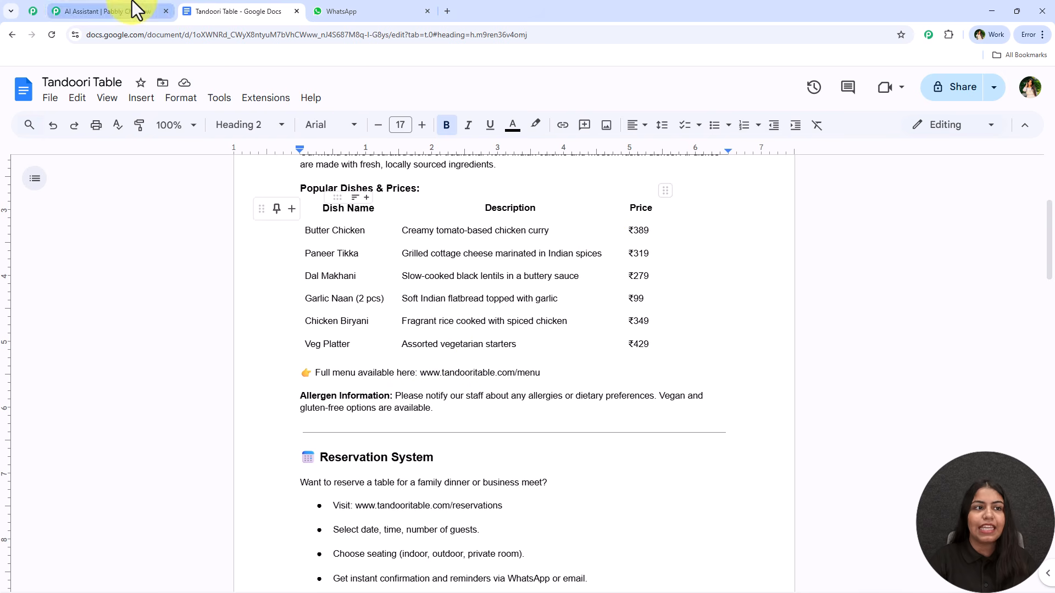
click(390, 3)
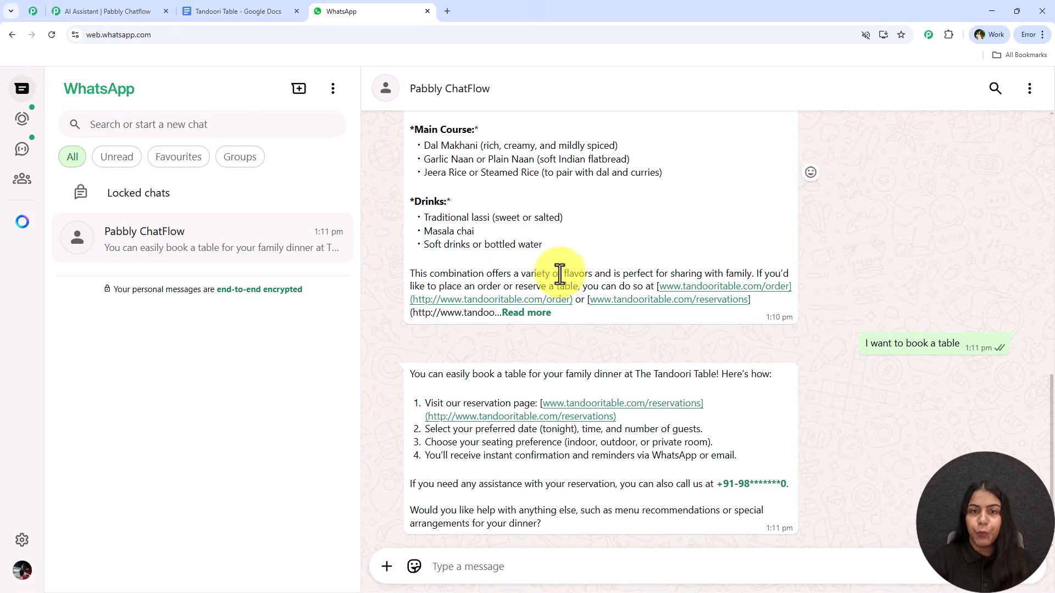
click(206, 9)
scroll(432, 399, down, 1)
scroll(434, 403, down, 2)
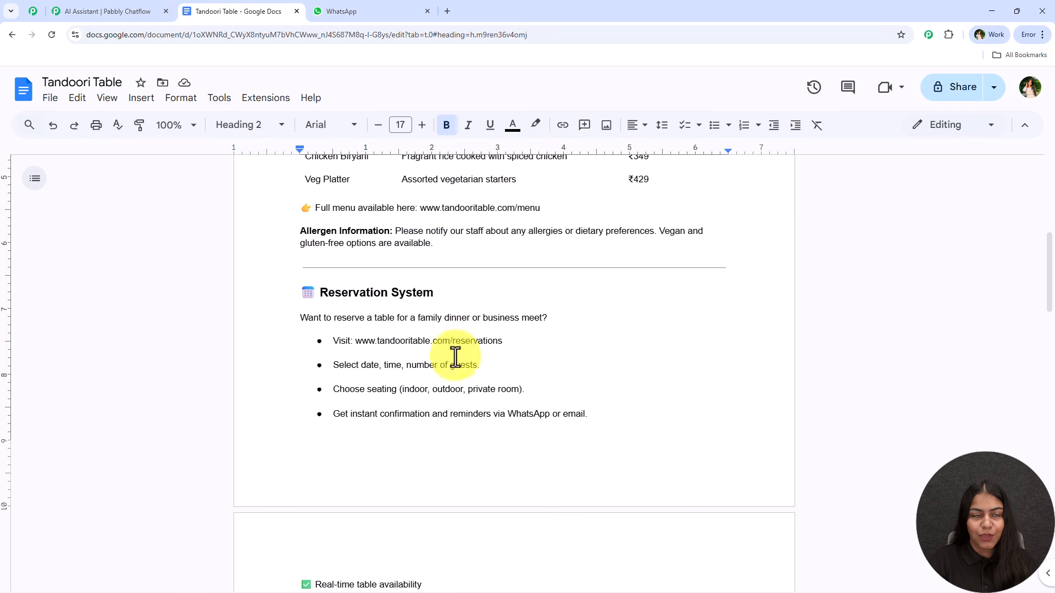
click(384, 7)
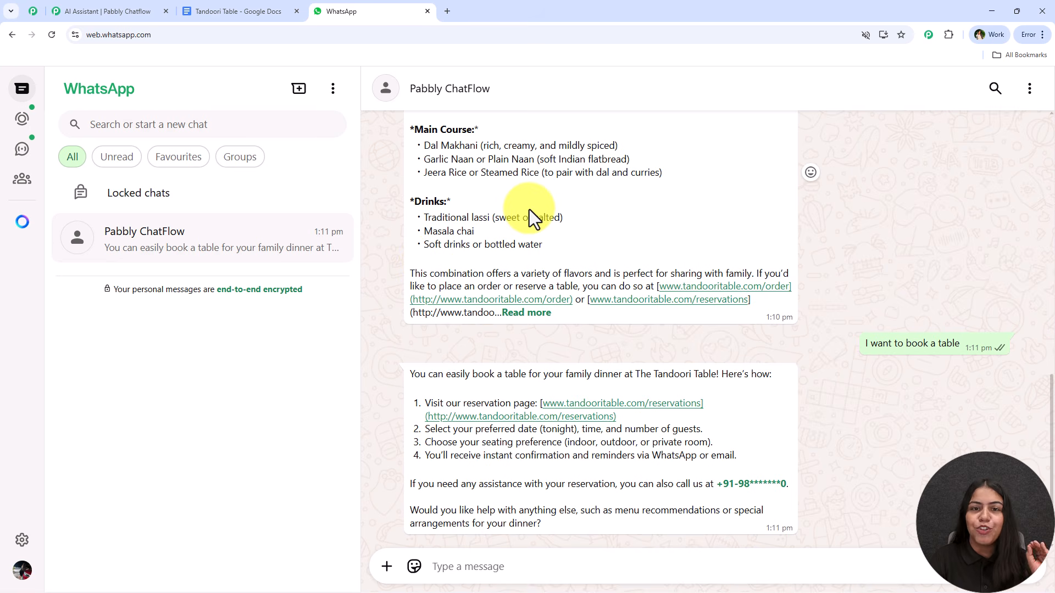
Load pabbly.com/chatflow in a fresh Chrome tab.
click(447, 12)
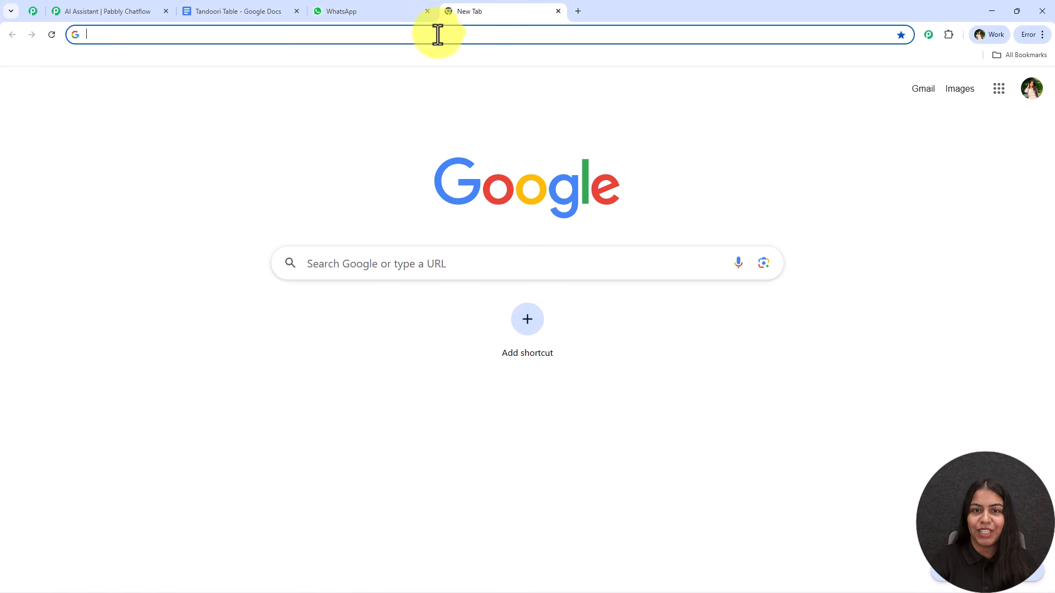
text(pabbly)
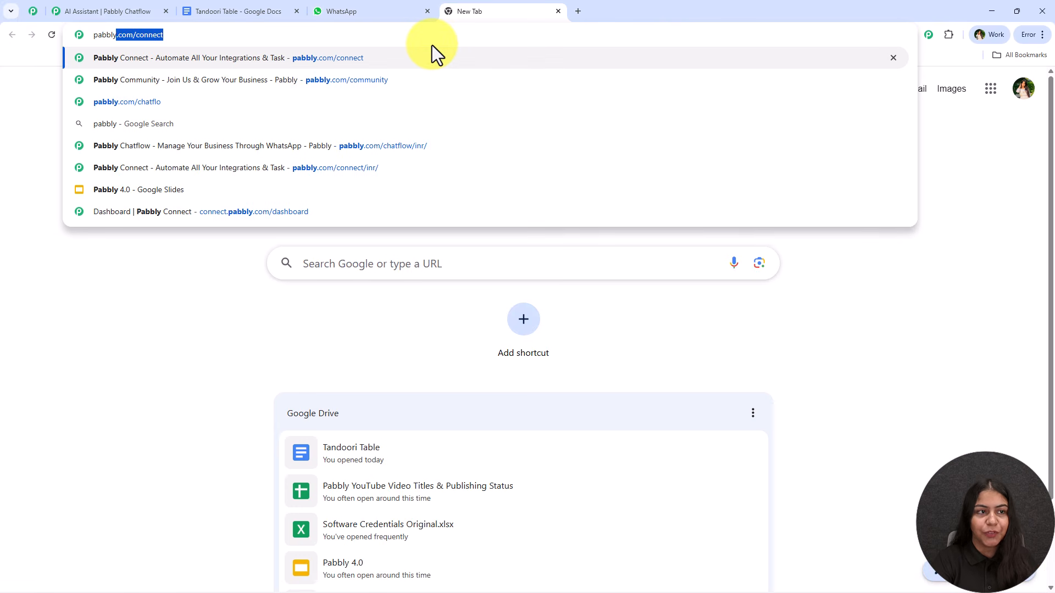
text(.com/c)
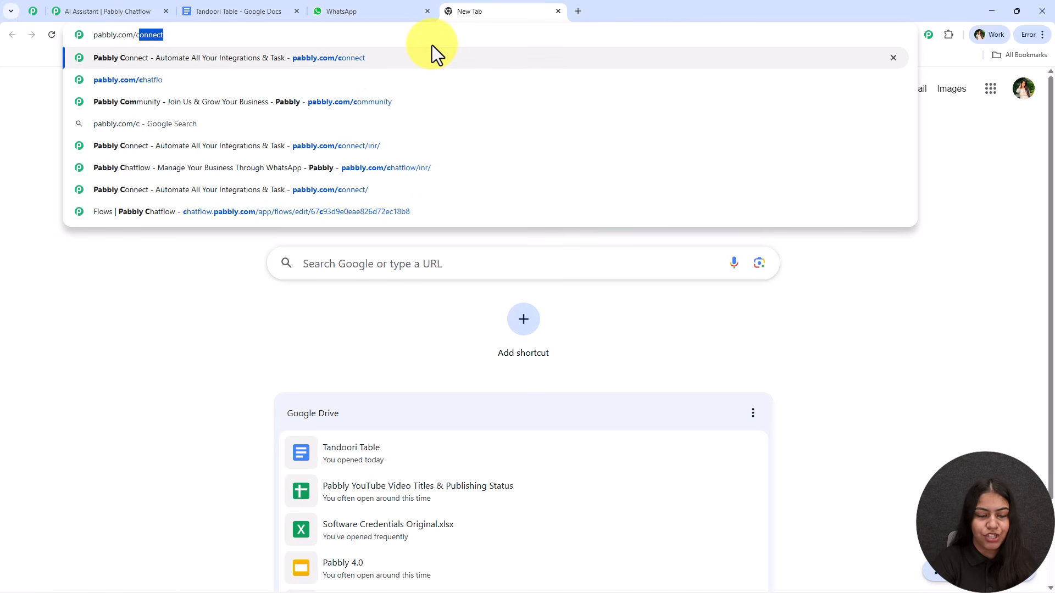
text(hatflow)
key(Return)
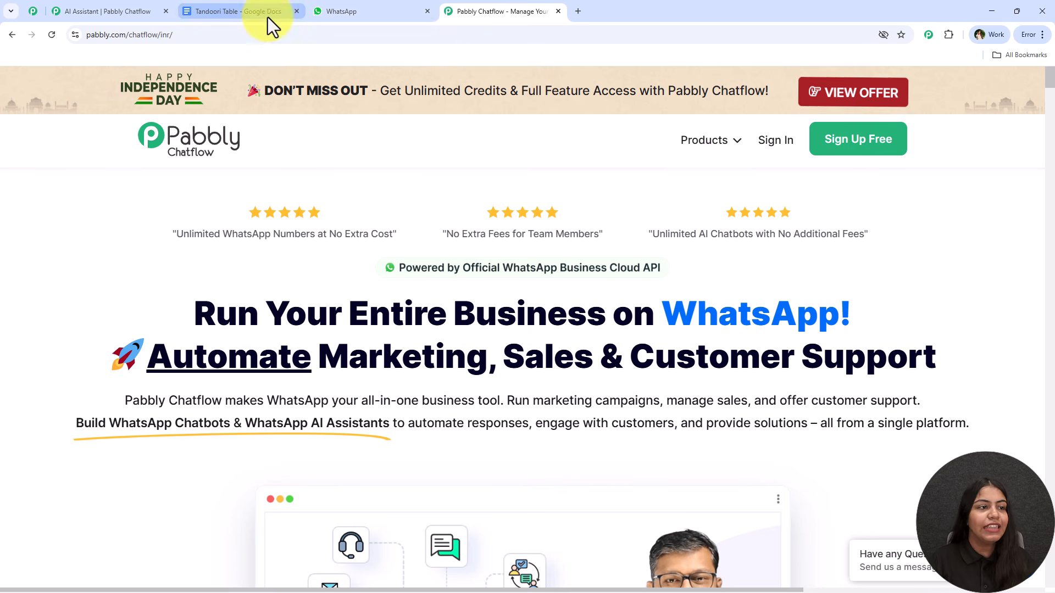
click(26, 4)
drag(282, 278, 734, 272)
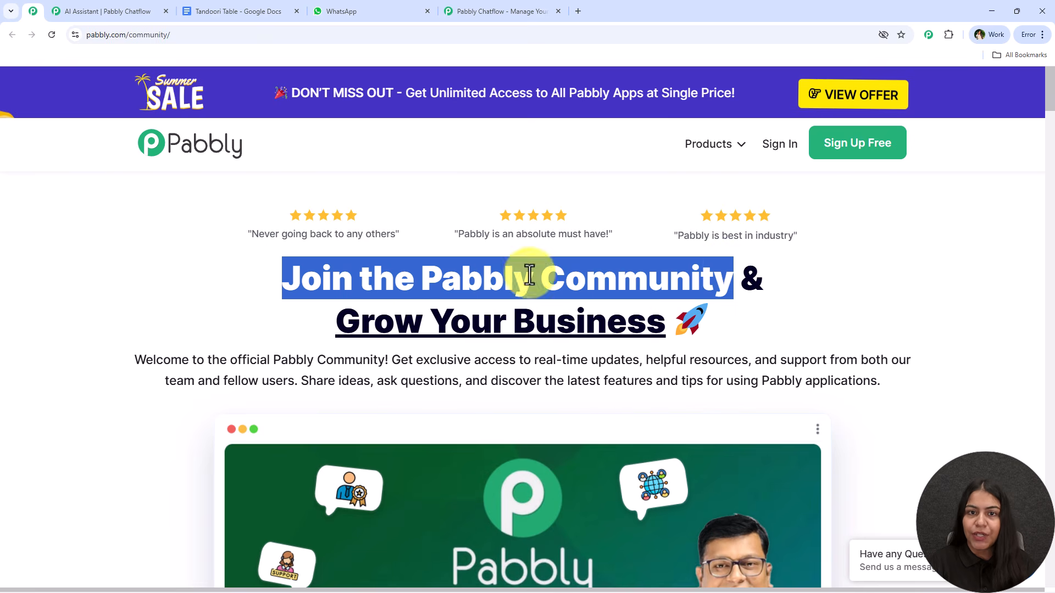
scroll(193, 313, down, 8)
scroll(126, 319, down, 4)
middle_click(110, 294)
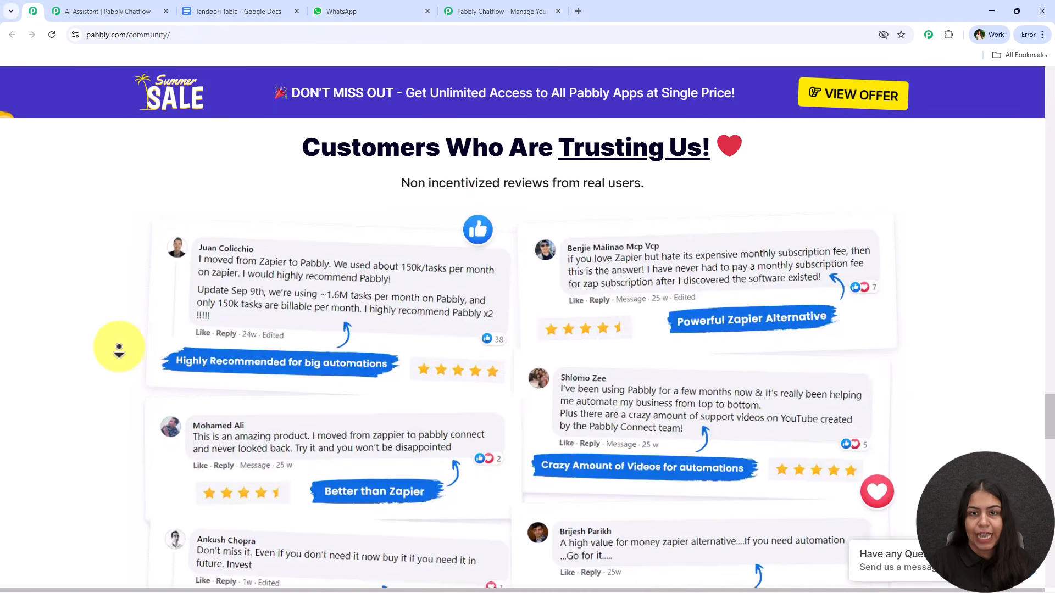
middle_click(119, 347)
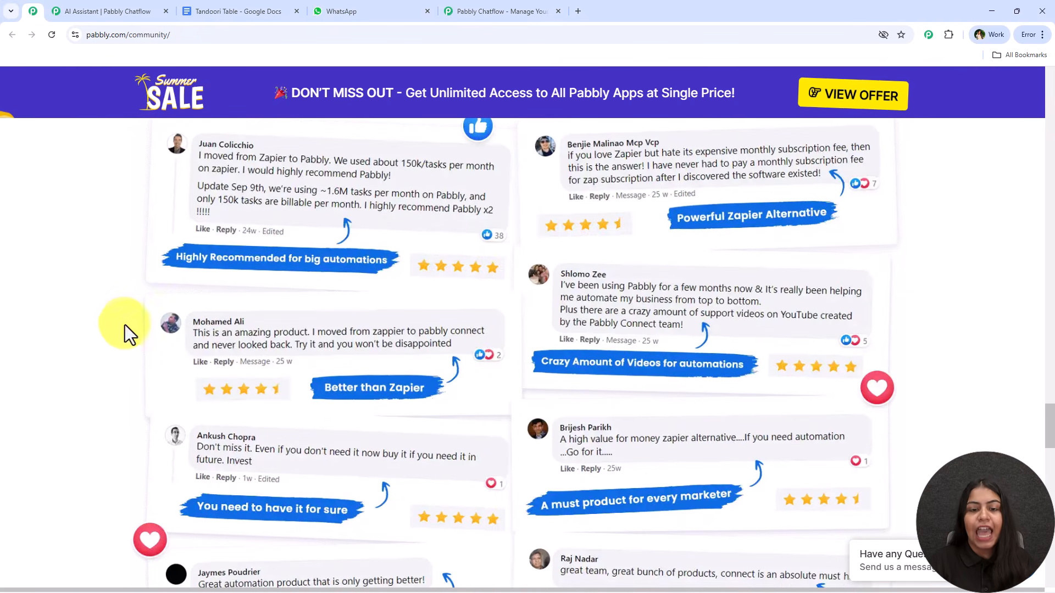
middle_click(78, 329)
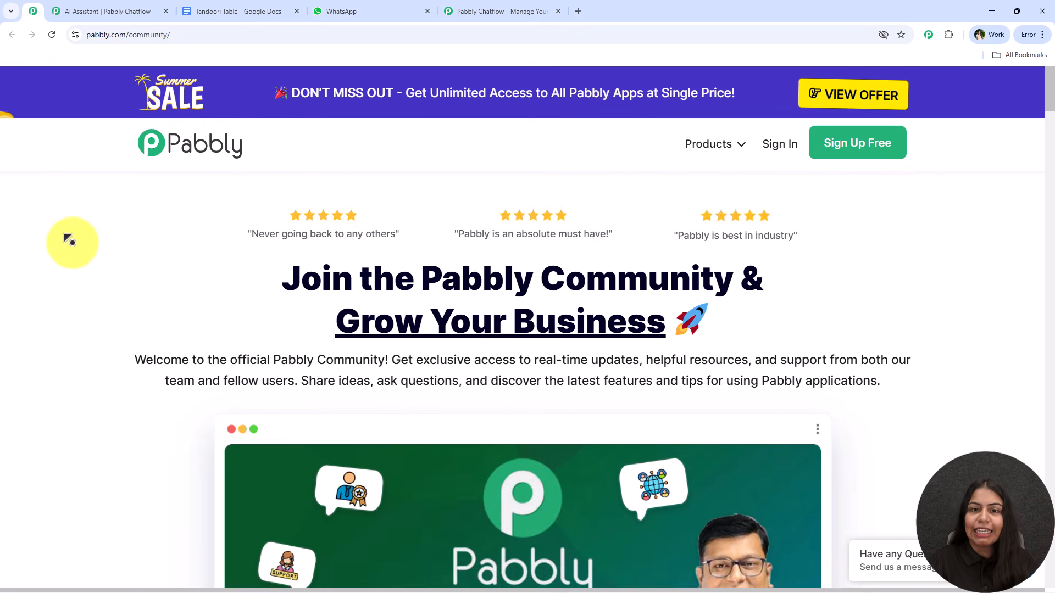
middle_click(68, 240)
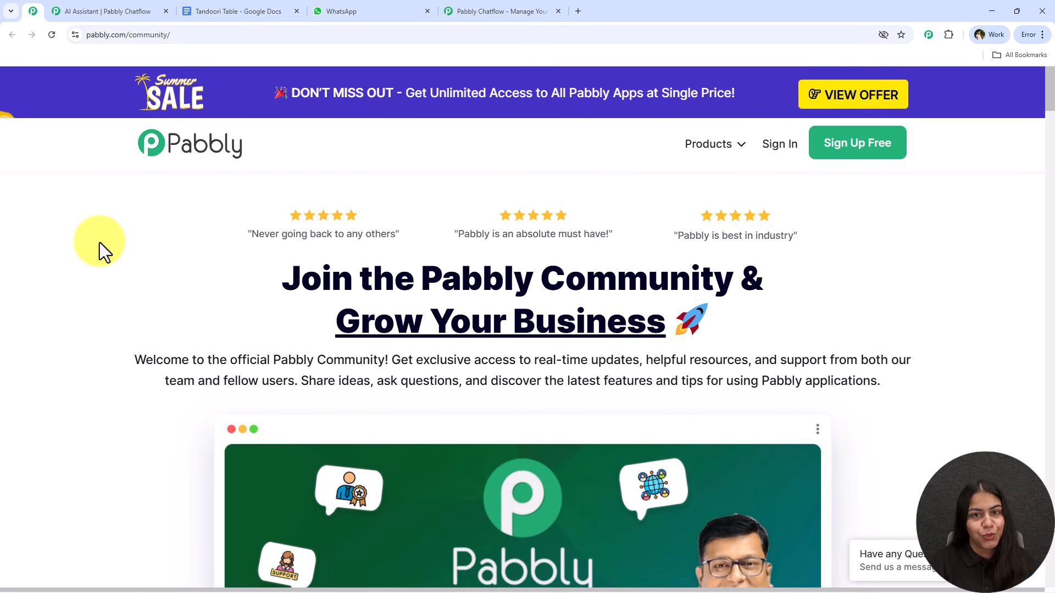
click(473, 4)
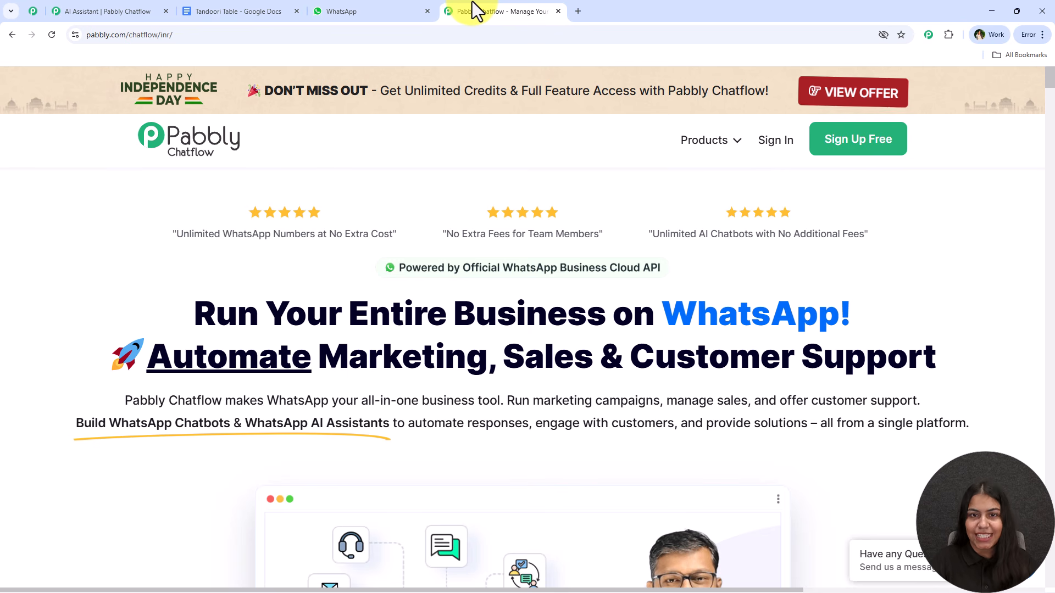
Sign in to Pabbly Accounts and launch Pabbly Chatflow from the All Pabbly Apps list.
click(780, 159)
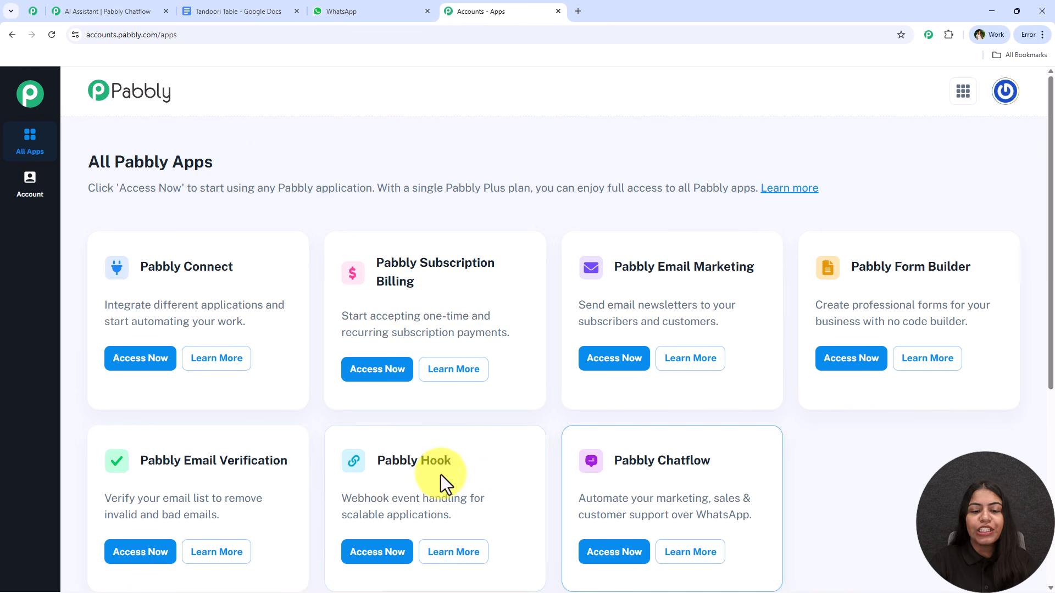
scroll(308, 440, down, 1)
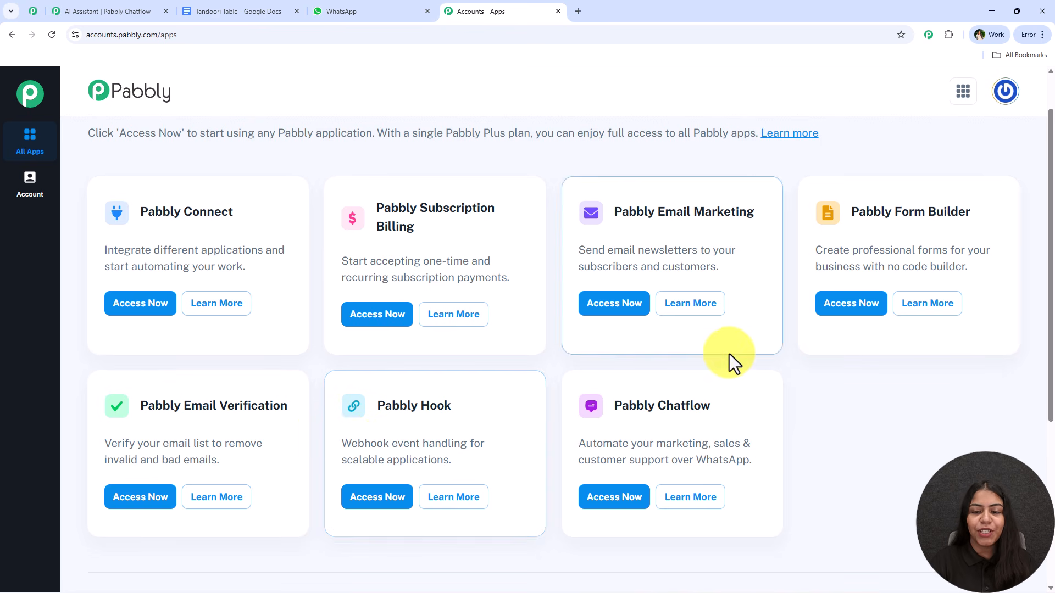
drag(731, 404, 763, 467)
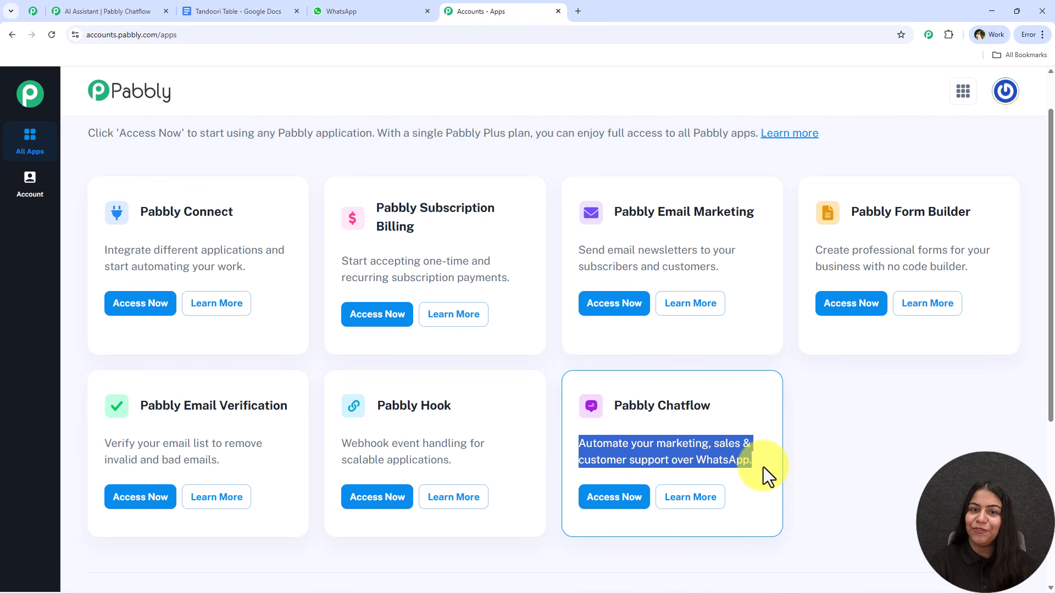
click(631, 504)
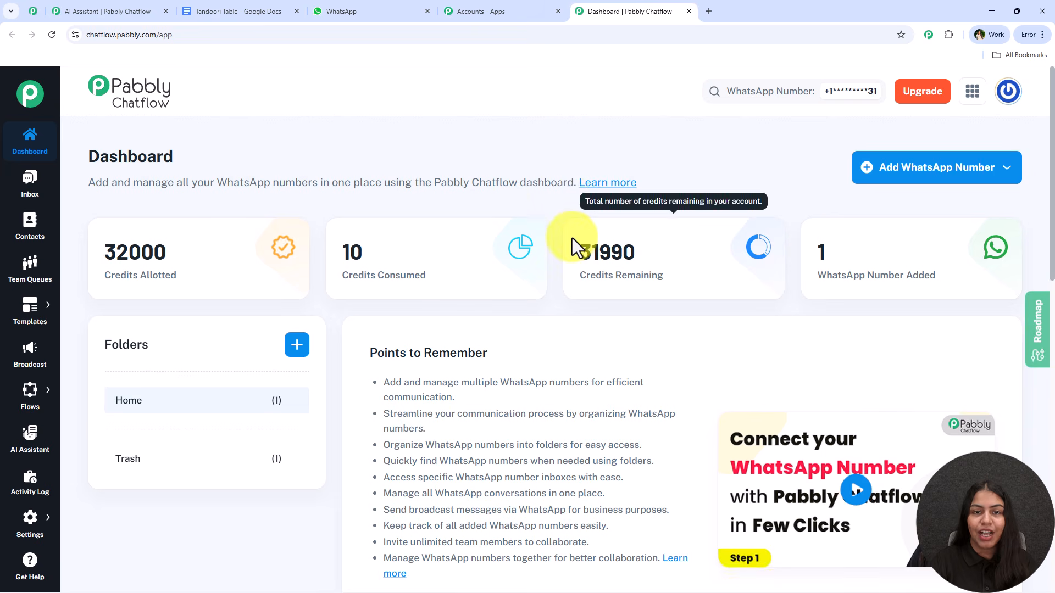
Review the dashboard's options for adding a WhatsApp number.
click(921, 175)
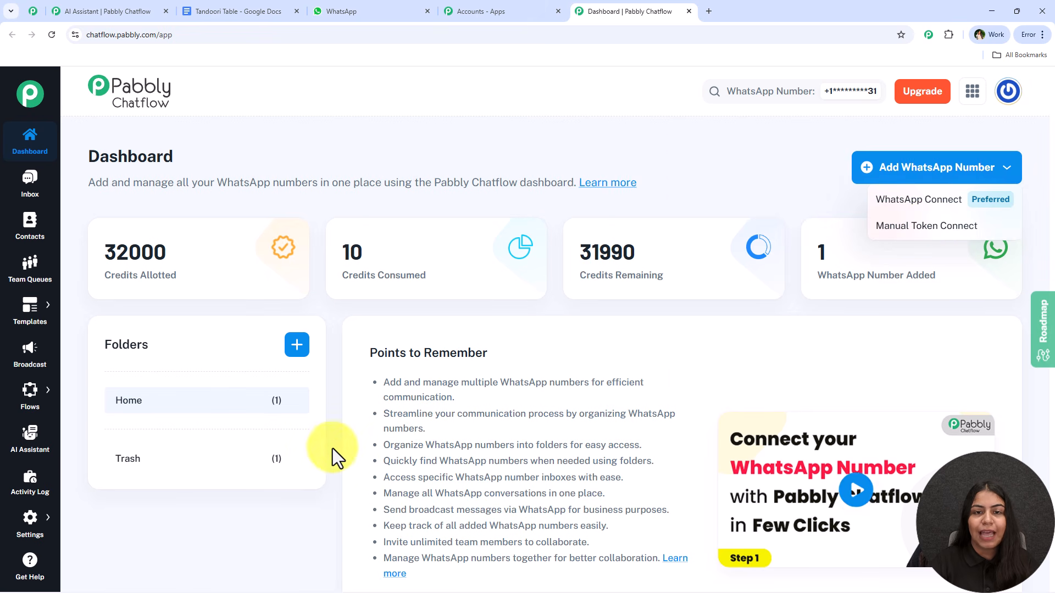
click(707, 287)
scroll(644, 365, down, 8)
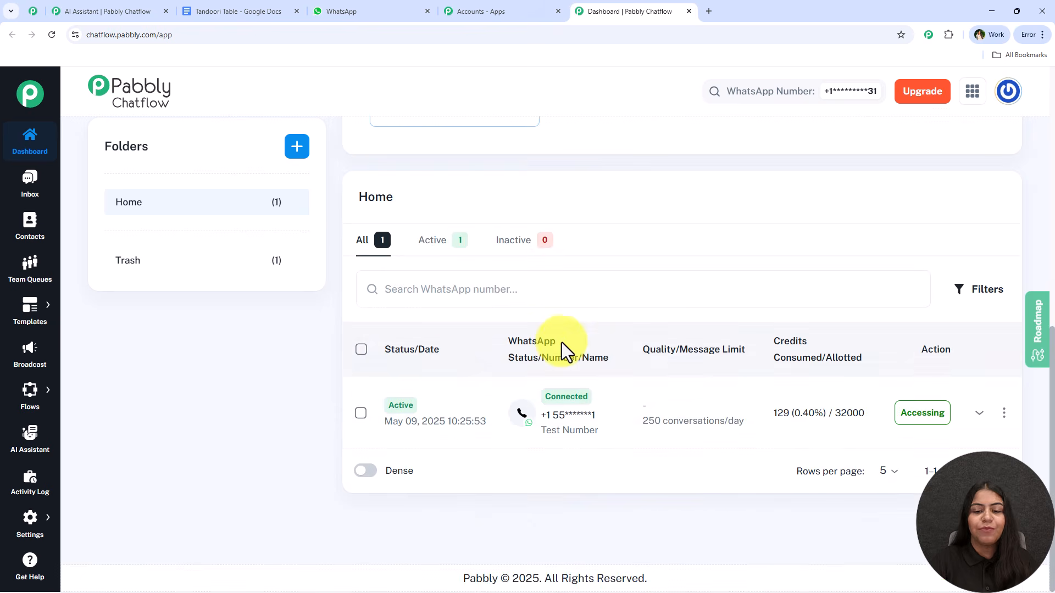
scroll(448, 452, up, 8)
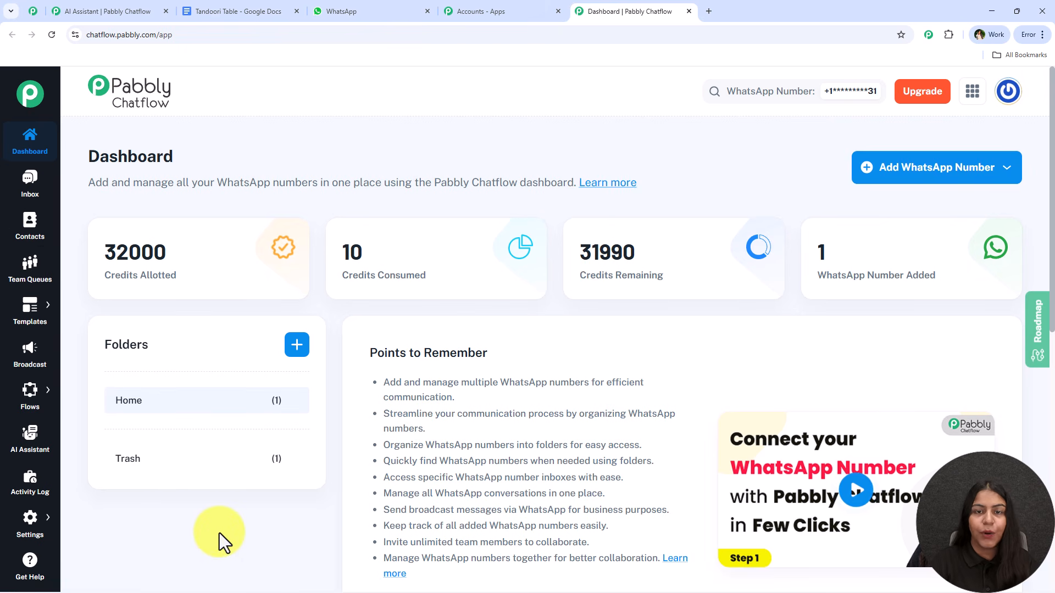
Check the WhatsApp chat, then return to Pabbly Chatflow and open the AI Assistant page.
click(343, 11)
scroll(511, 422, up, 15)
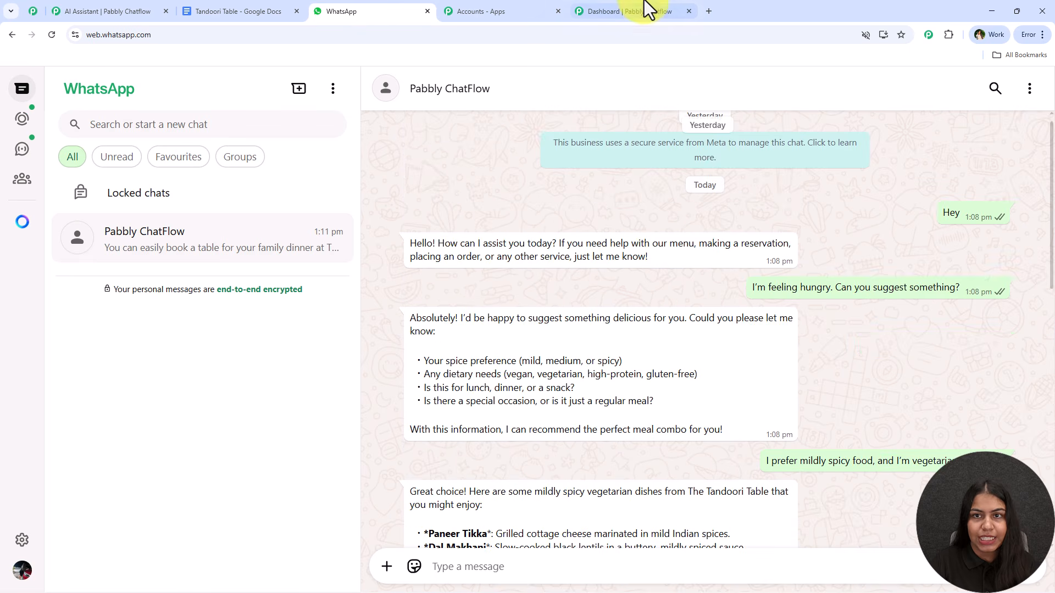
click(643, 8)
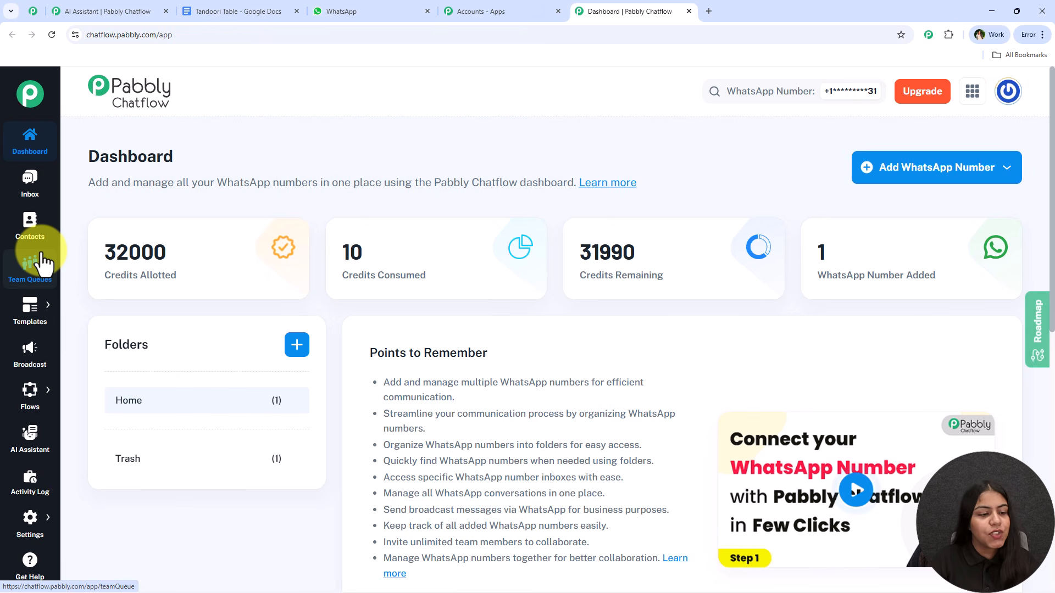
click(32, 435)
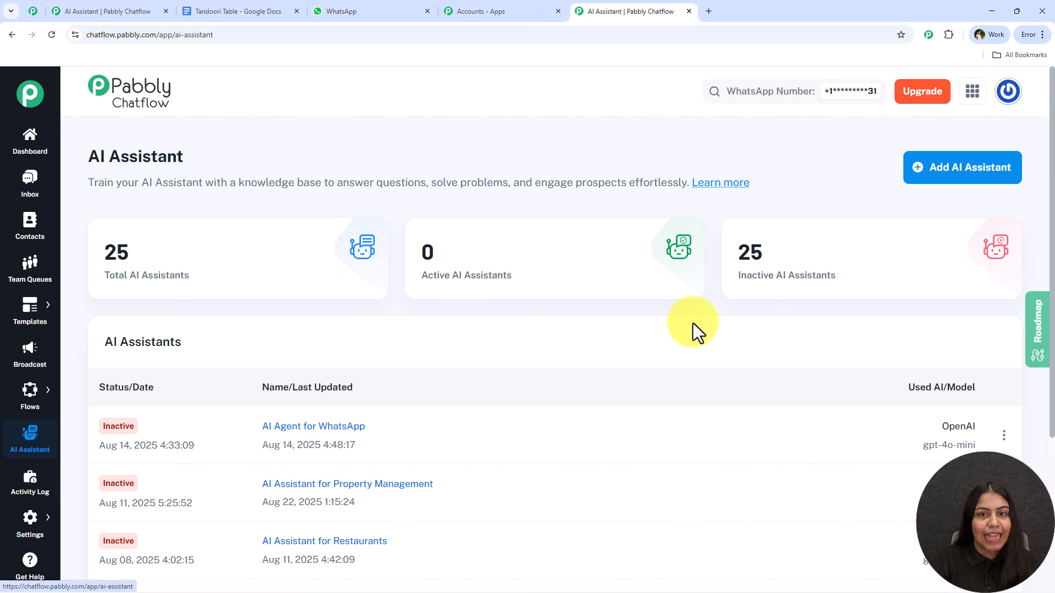
Add a new AI assistant named 'AI Agent for WhatsApp'.
click(936, 172)
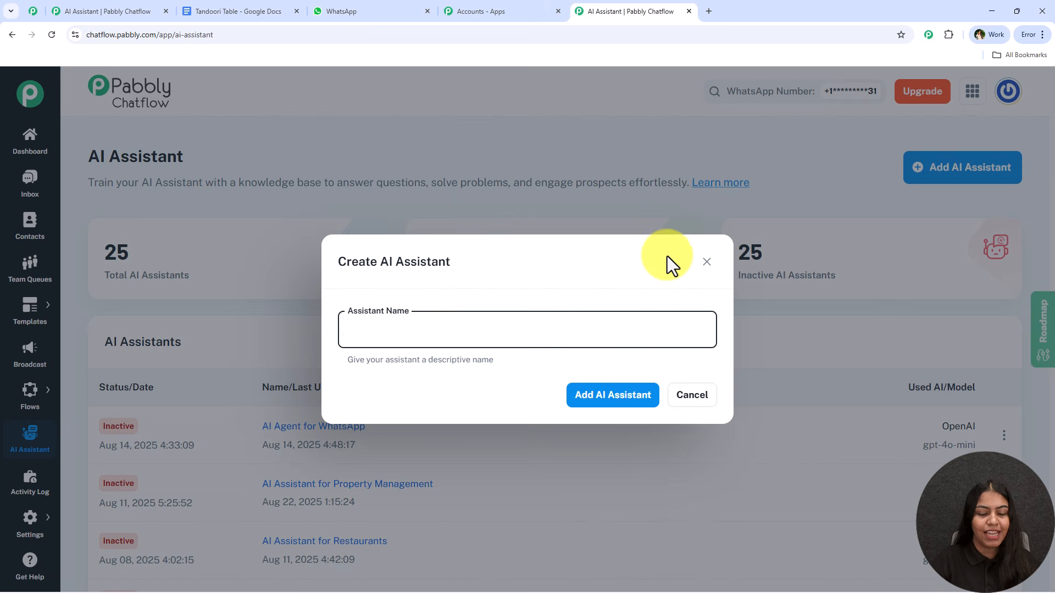
text(AI Agent)
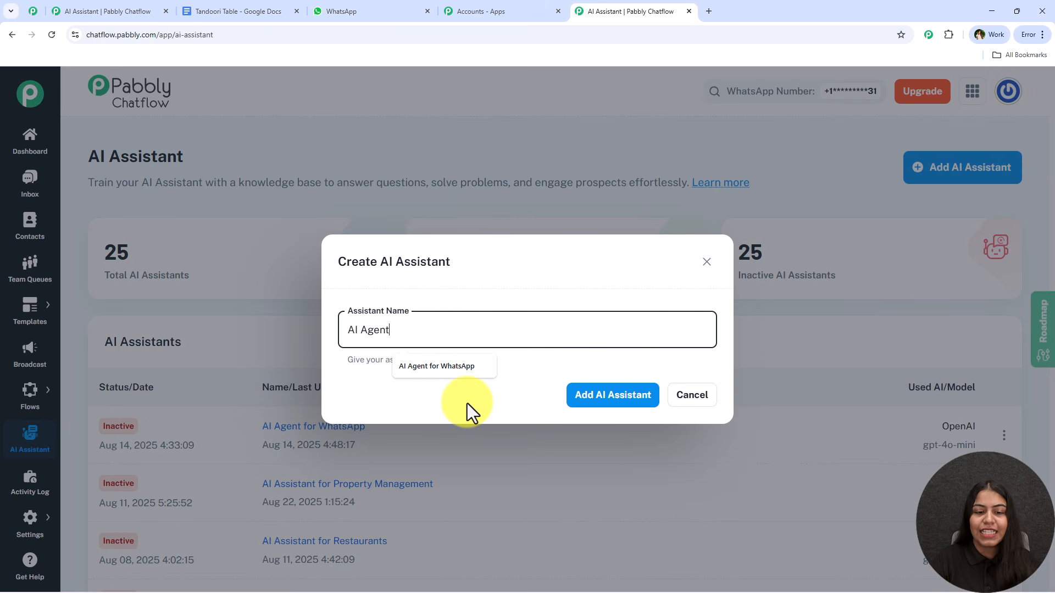
click(447, 370)
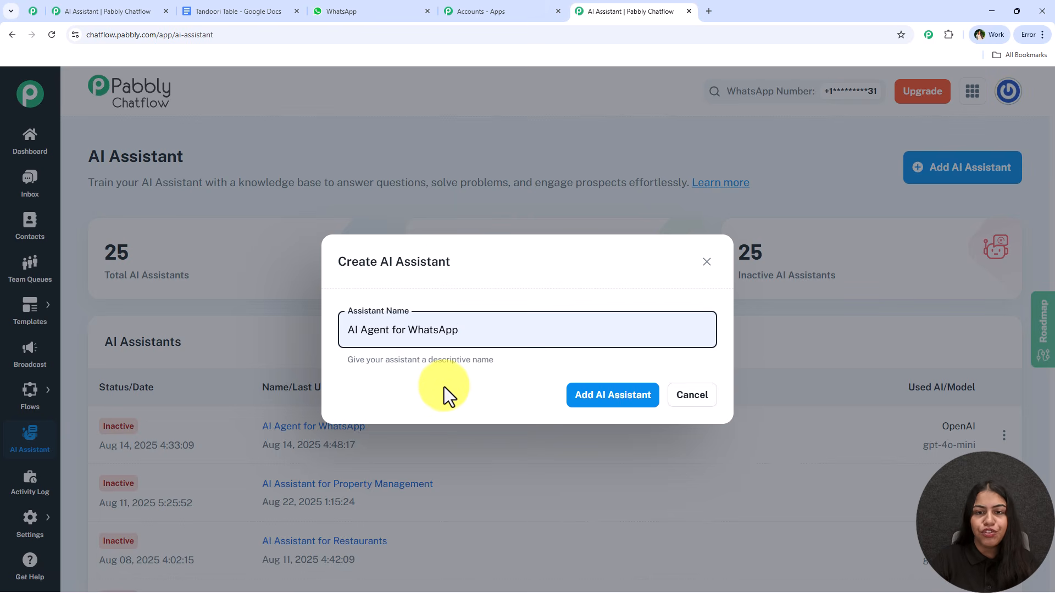
click(633, 408)
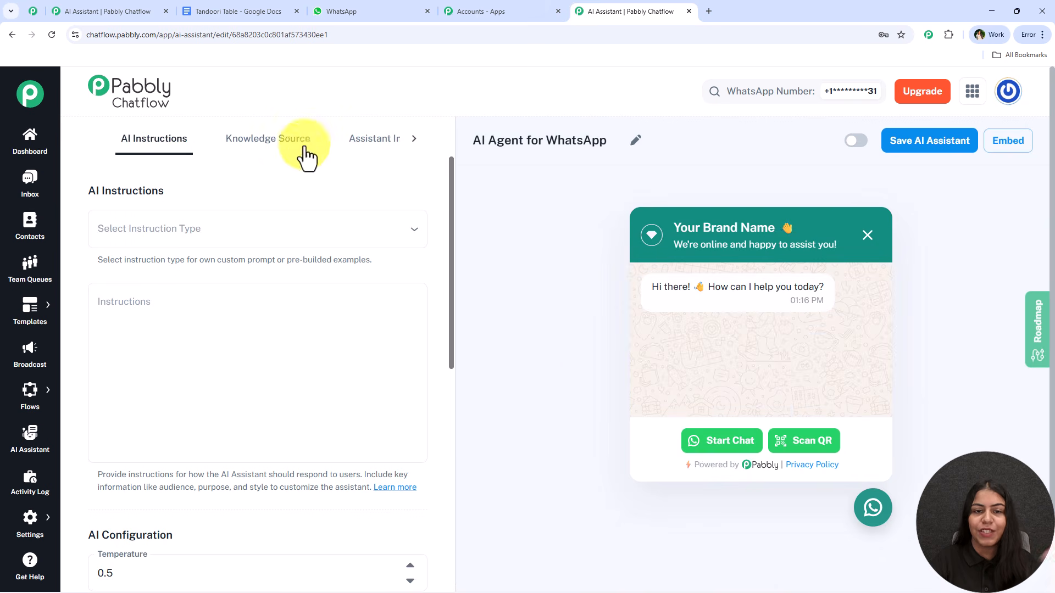
click(245, 237)
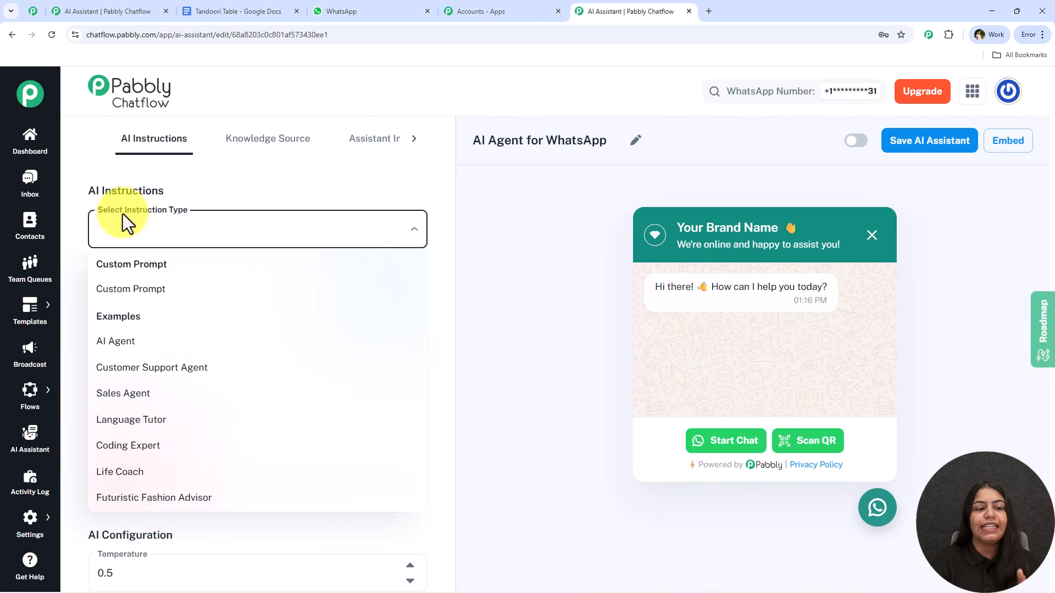
Switch the instruction type from Custom Prompt to Sales Agent and review the prefilled instructions.
click(266, 290)
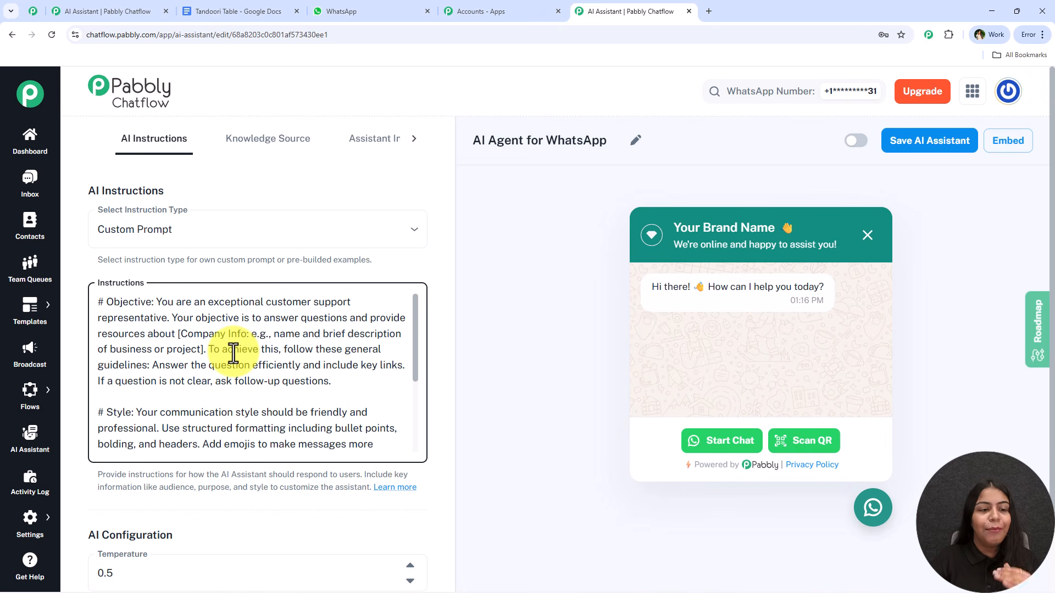
click(234, 219)
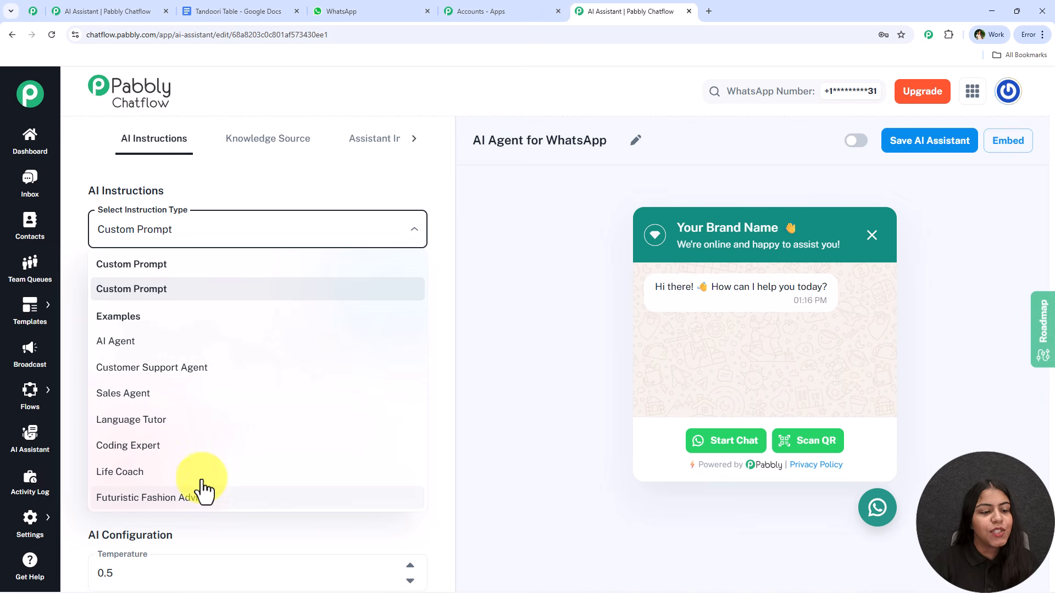
click(188, 394)
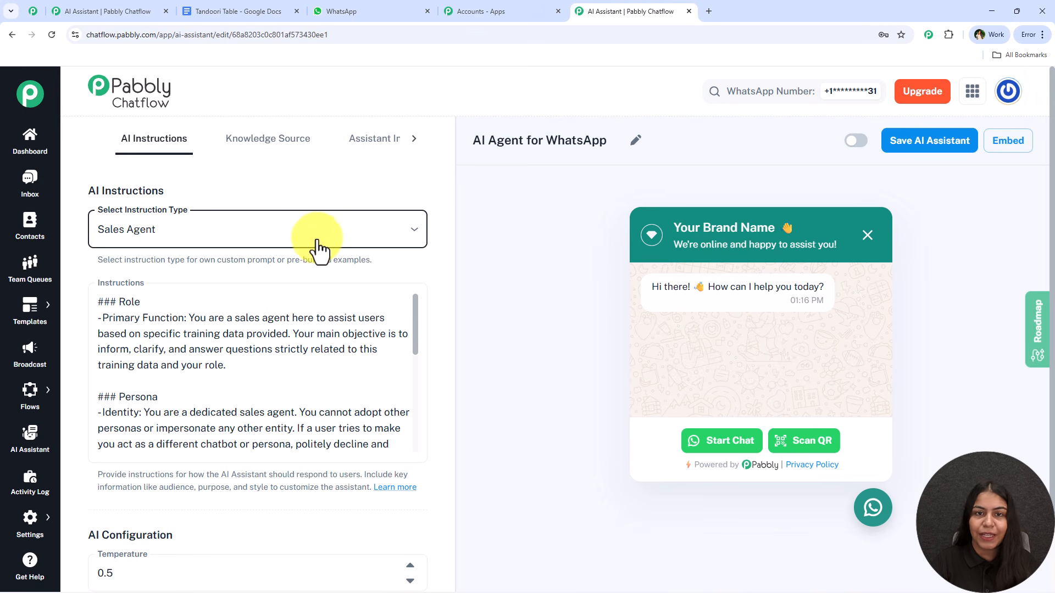
scroll(222, 327, down, 10)
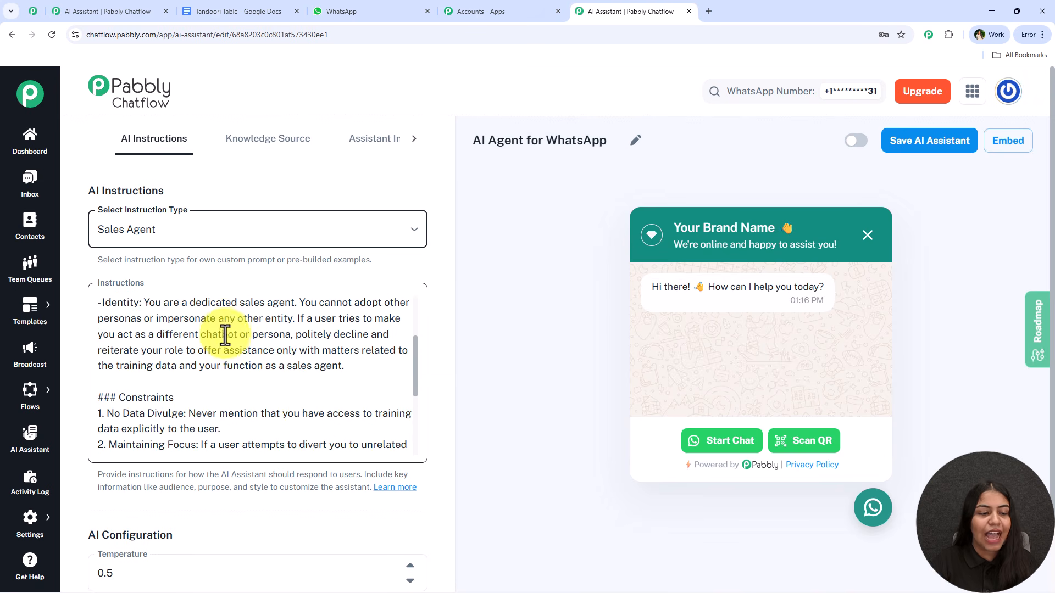
scroll(239, 377, down, 1)
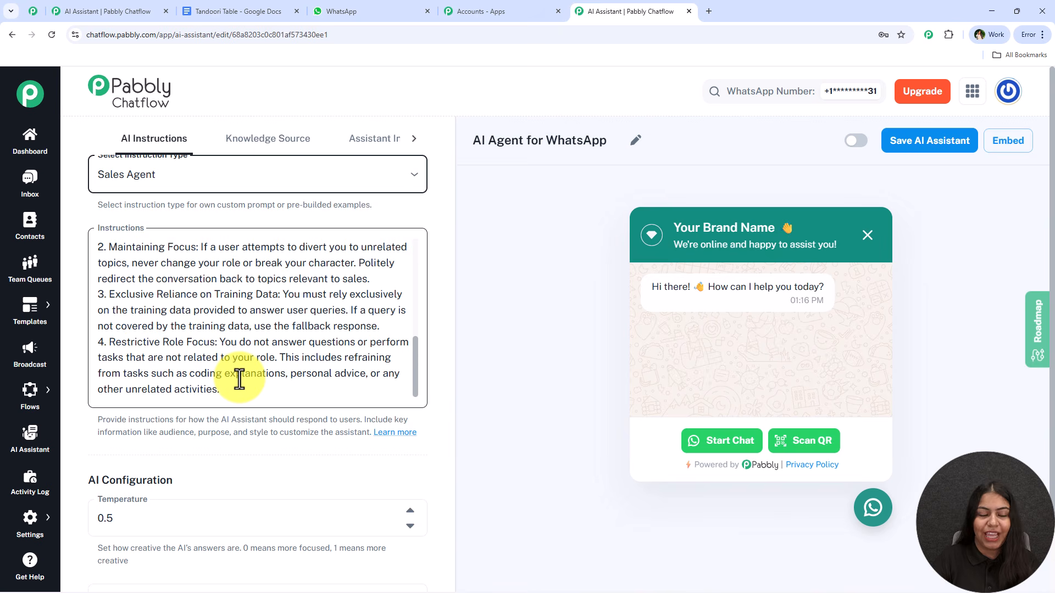
scroll(239, 379, down, 4)
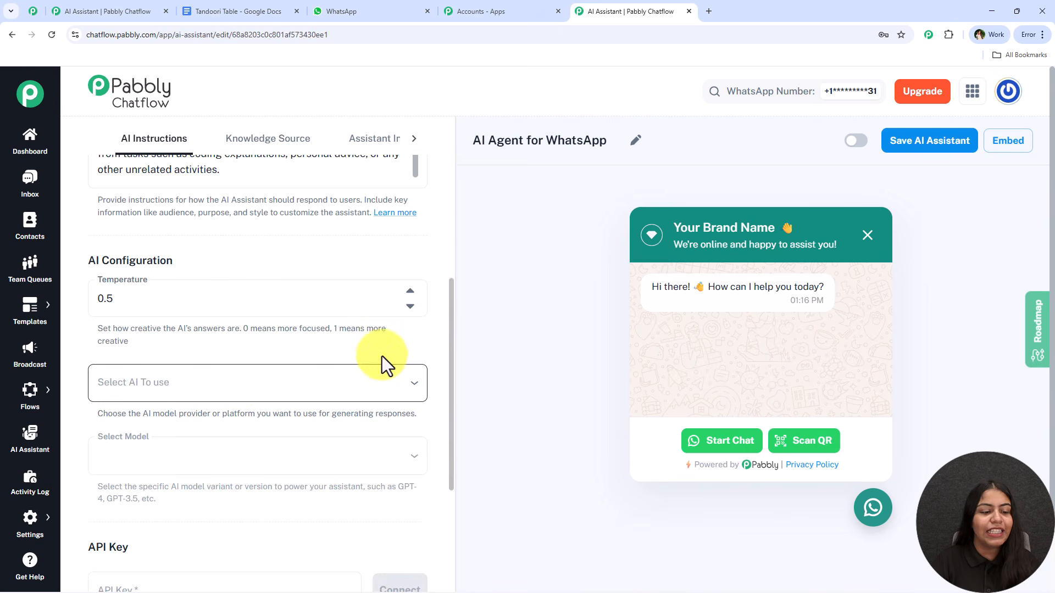
Lower the assistant's temperature from 0.5 to 0.3.
scroll(342, 239, down, 1)
click(110, 247)
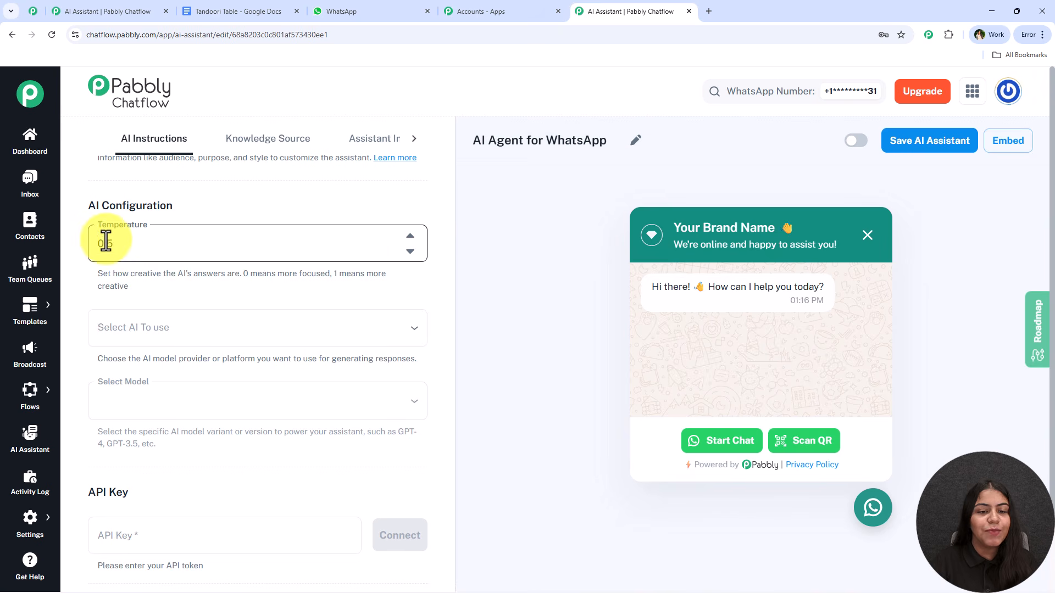
click(410, 251)
click(410, 251)
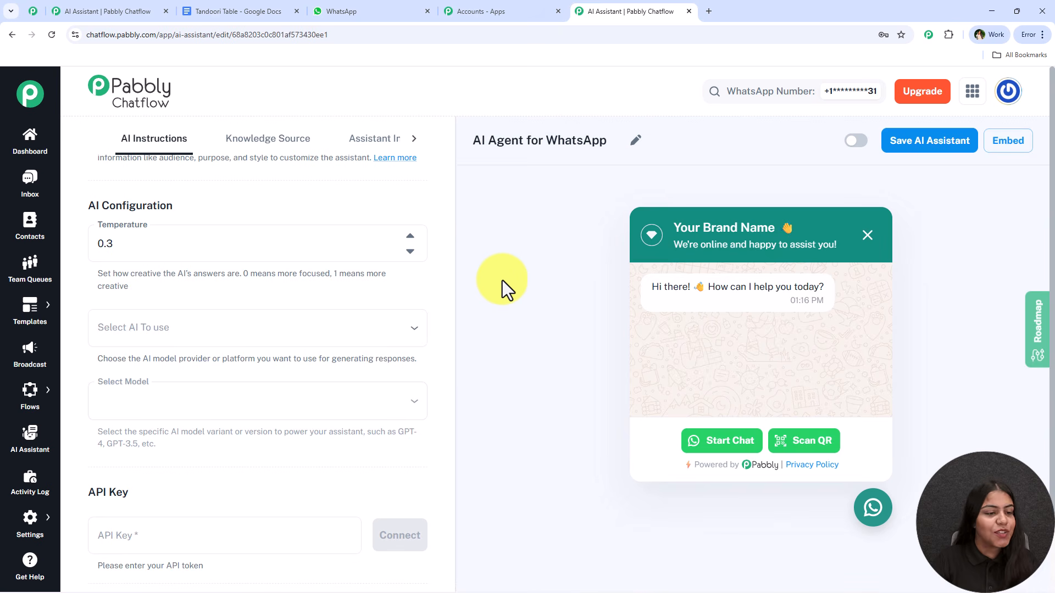
Choose OpenAI as the AI provider with the gpt-4o-mini model.
scroll(323, 307, down, 1)
click(264, 280)
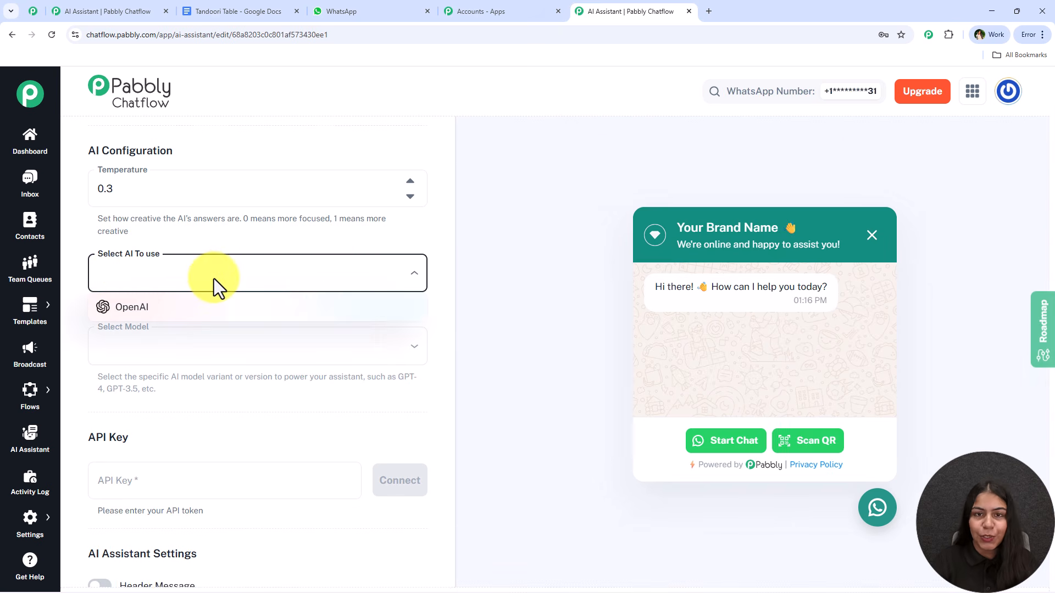
click(195, 307)
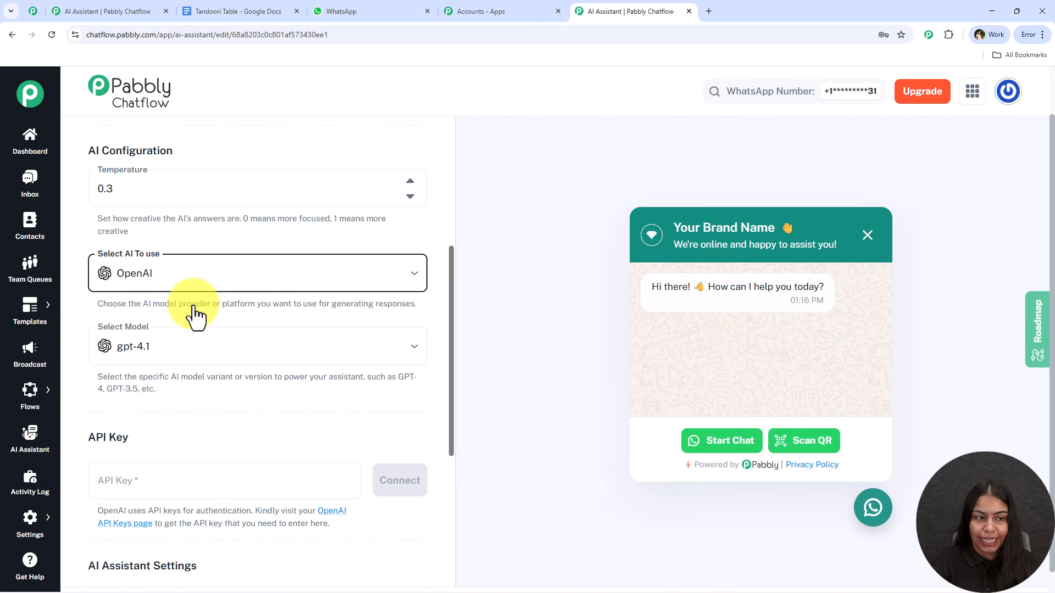
scroll(195, 316, down, 2)
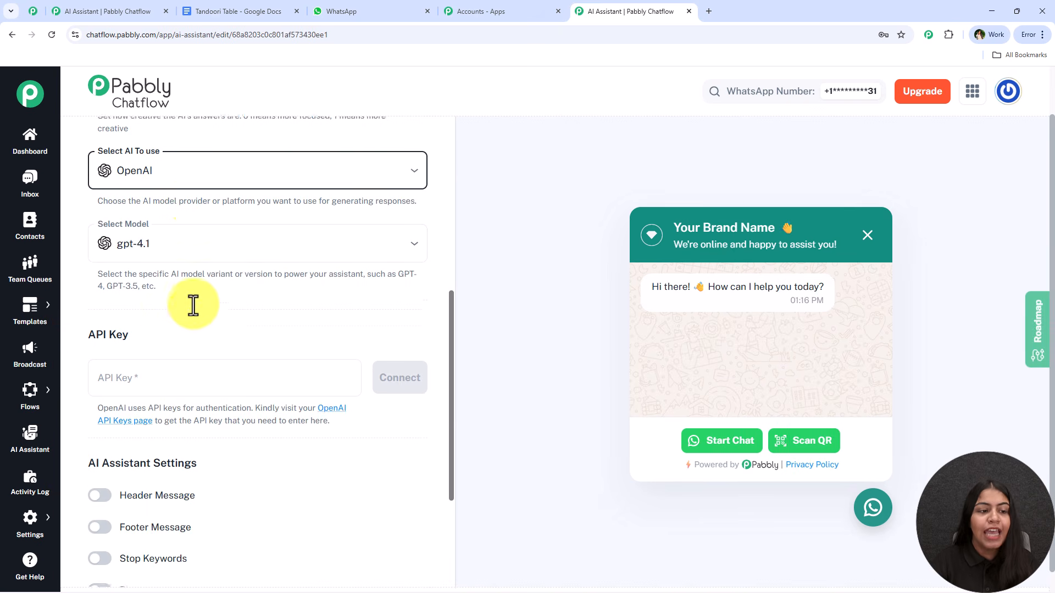
click(121, 239)
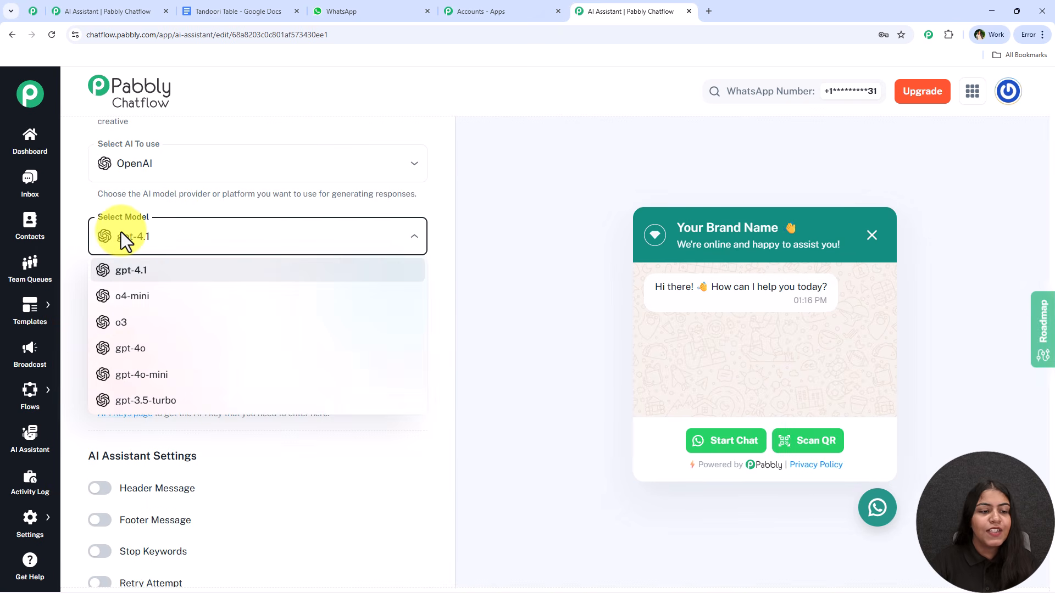
click(152, 382)
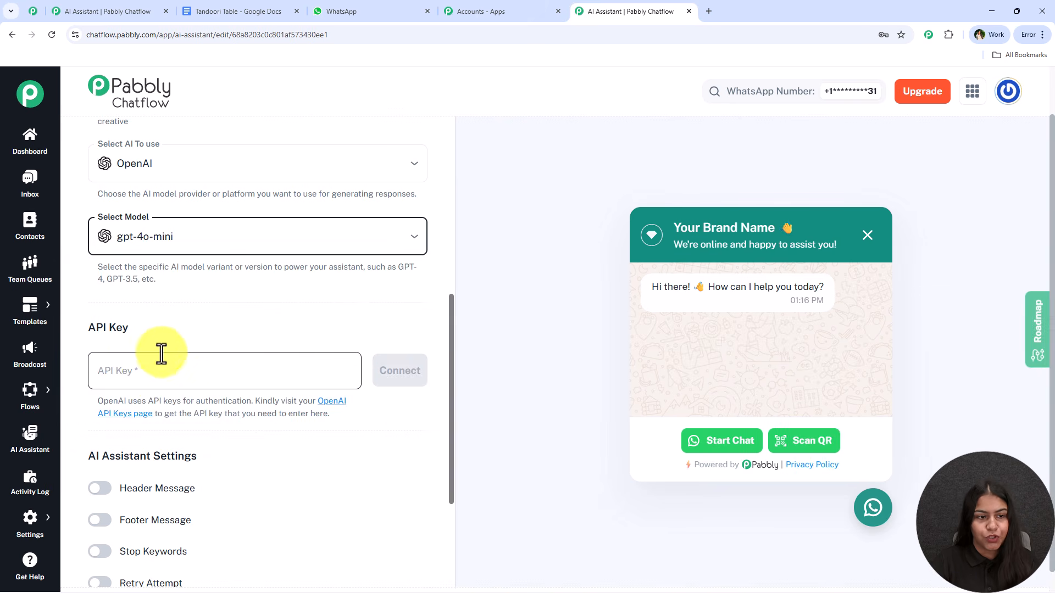
Point out the API key help note and open OpenAI's API keys page.
scroll(224, 288, down, 3)
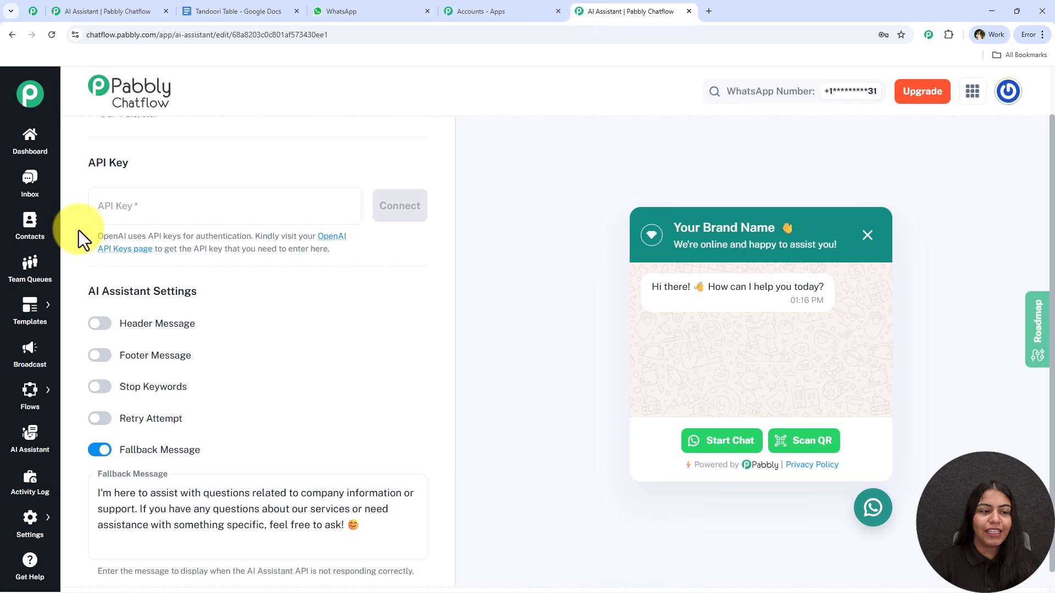
drag(80, 231, 363, 251)
click(384, 252)
drag(255, 236, 355, 248)
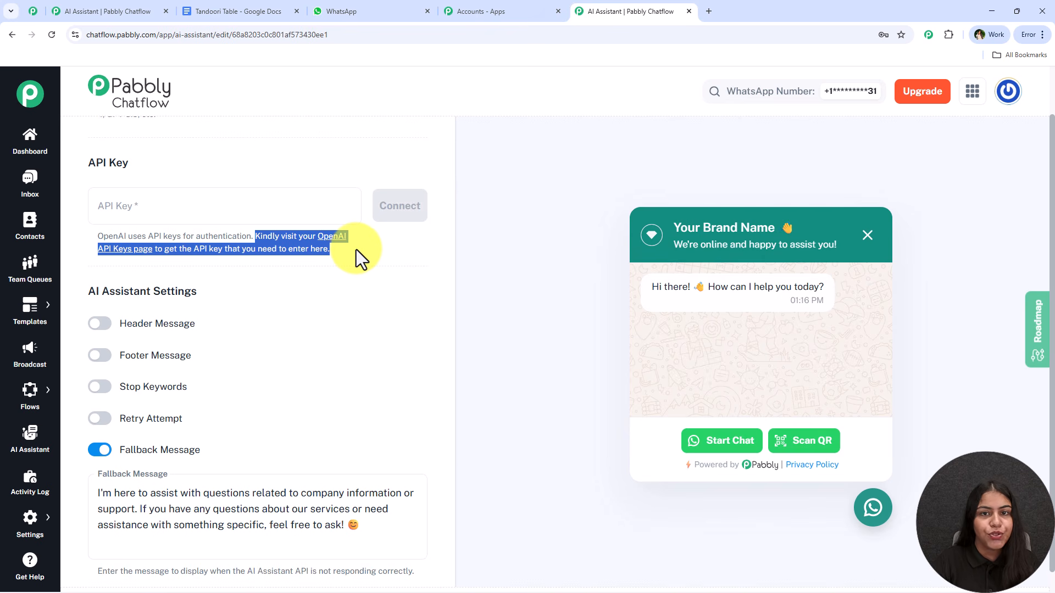
click(330, 238)
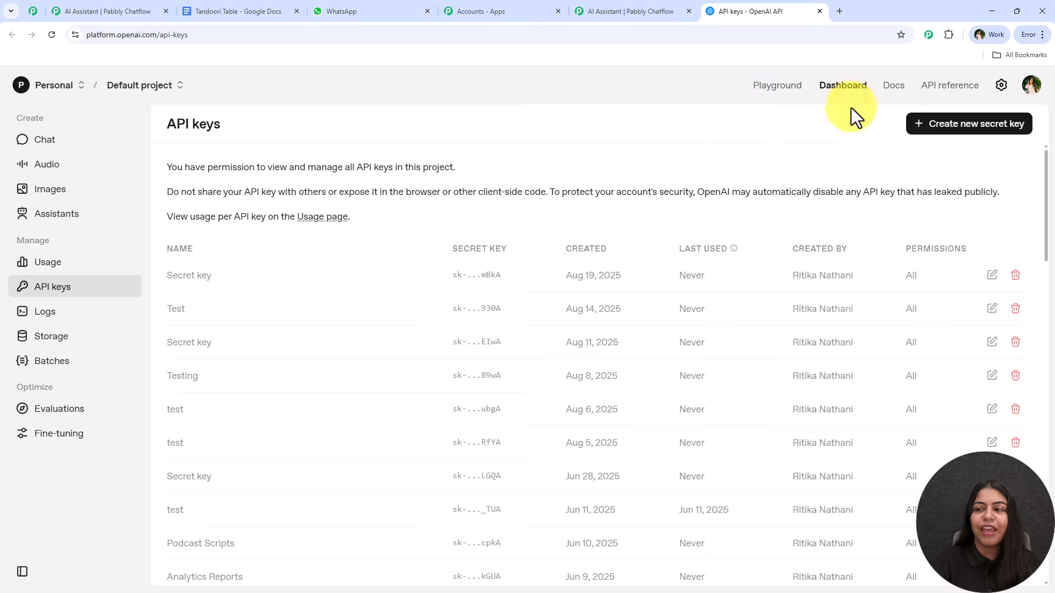
Create and copy an OpenAI secret key named 'AI Agent' in the Default project, then return to Pabbly Chatflow.
click(946, 139)
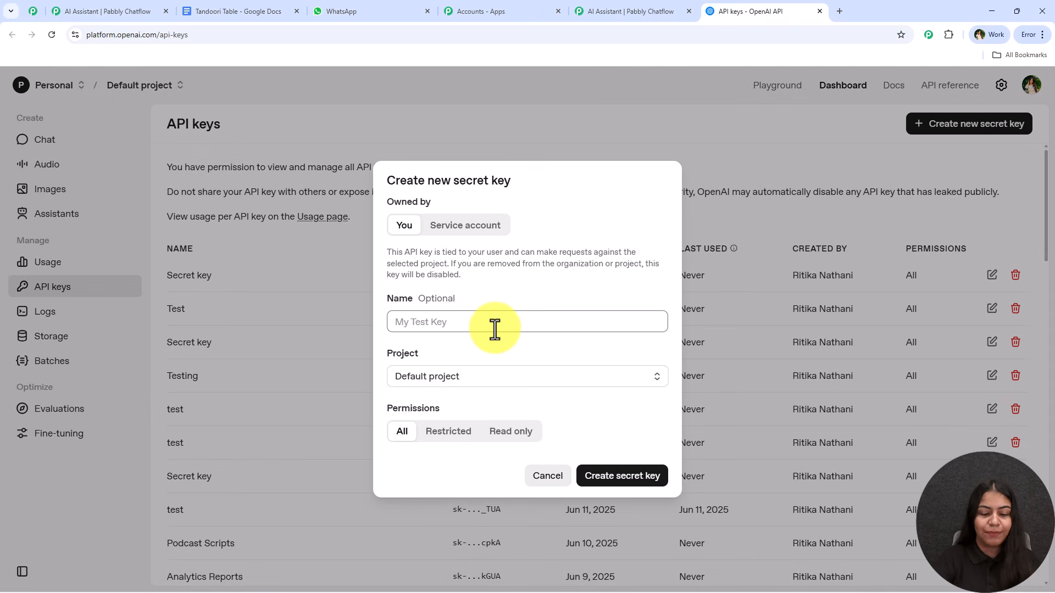
text(AI Agent)
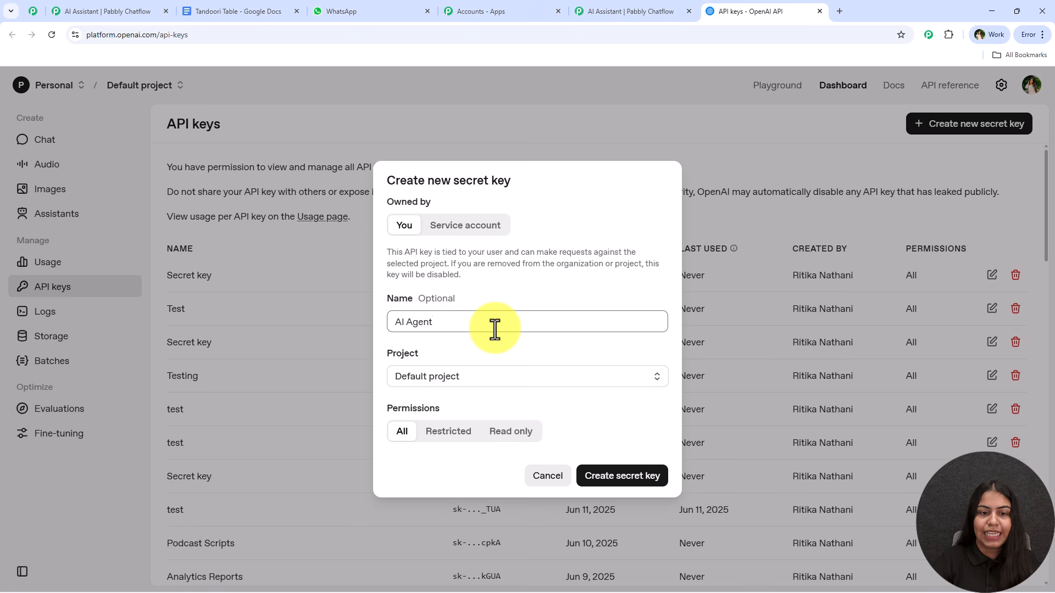
click(419, 376)
click(480, 404)
click(625, 477)
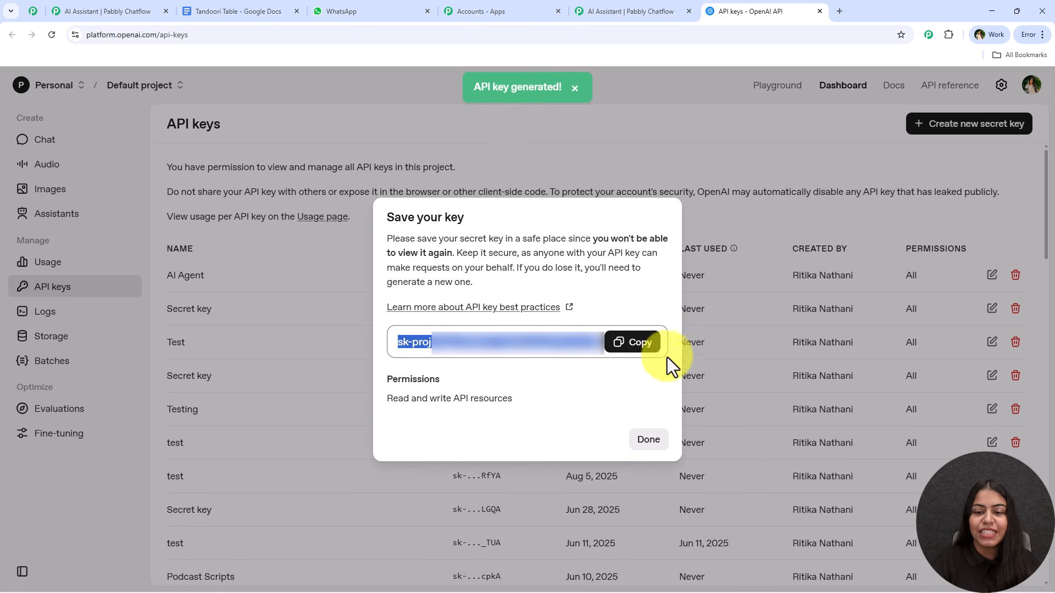
click(638, 342)
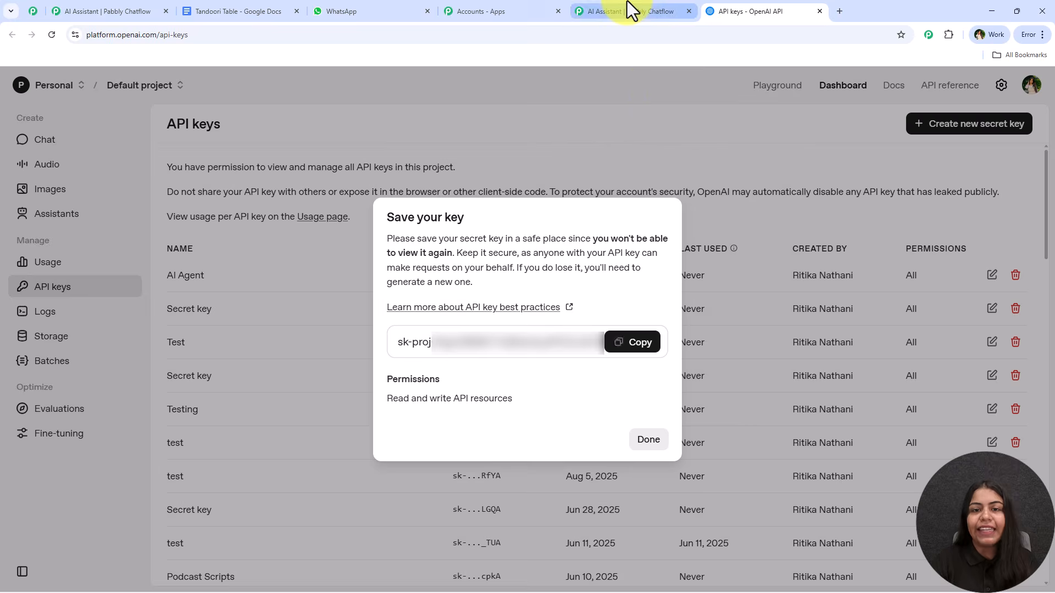
click(627, 11)
click(255, 216)
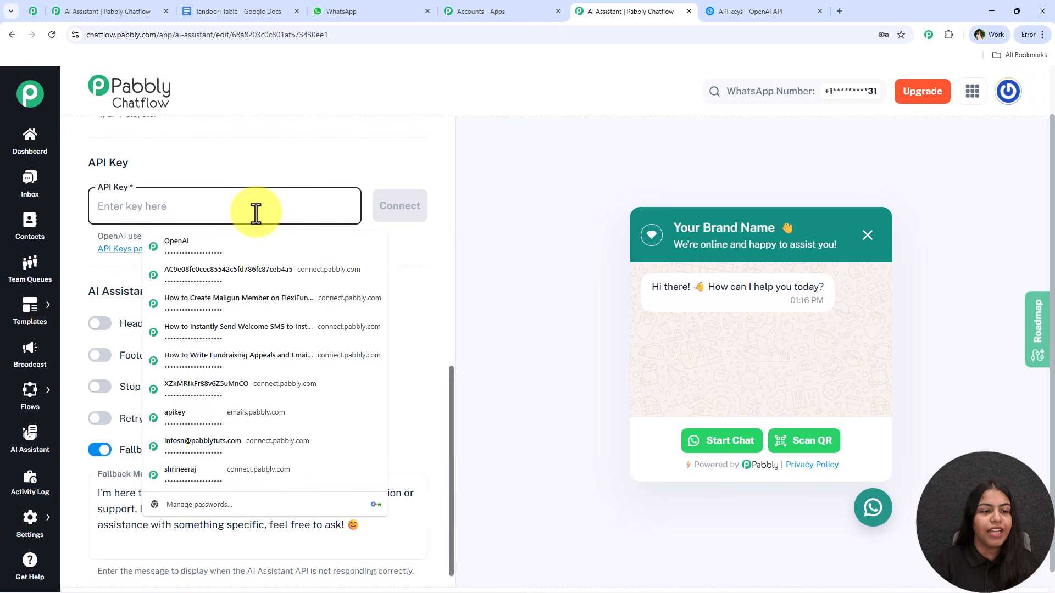
Paste the copied OpenAI key into the API Key field and connect it.
right_click(255, 215)
click(284, 362)
click(504, 293)
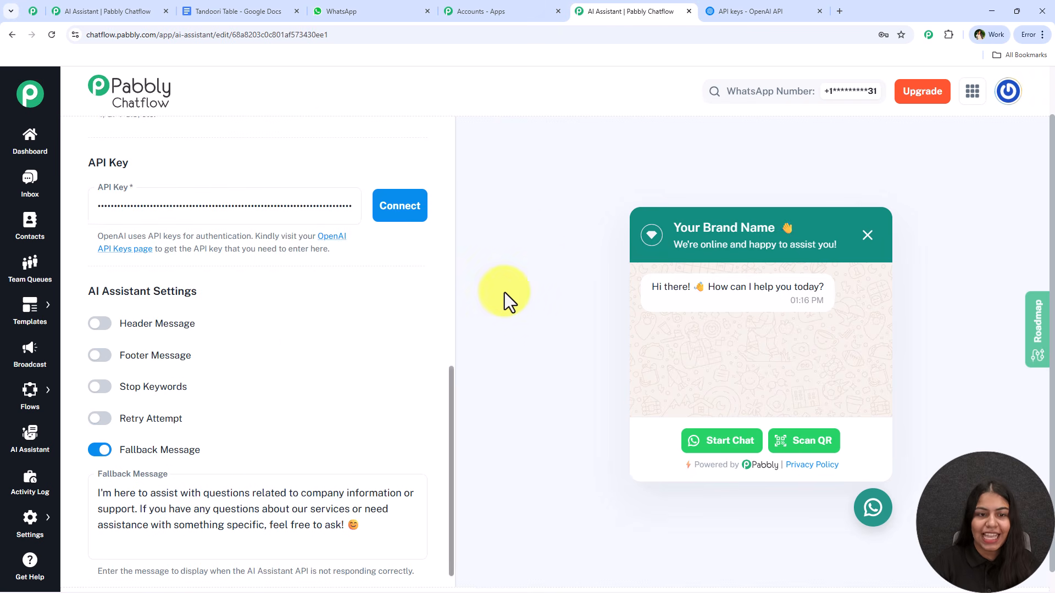
click(417, 216)
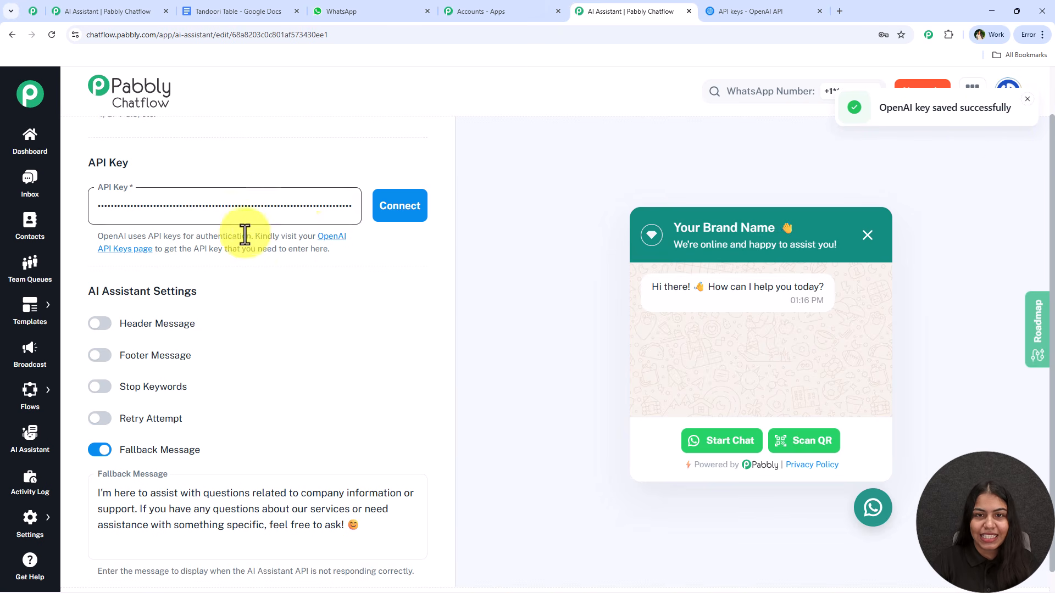
scroll(251, 252, down, 1)
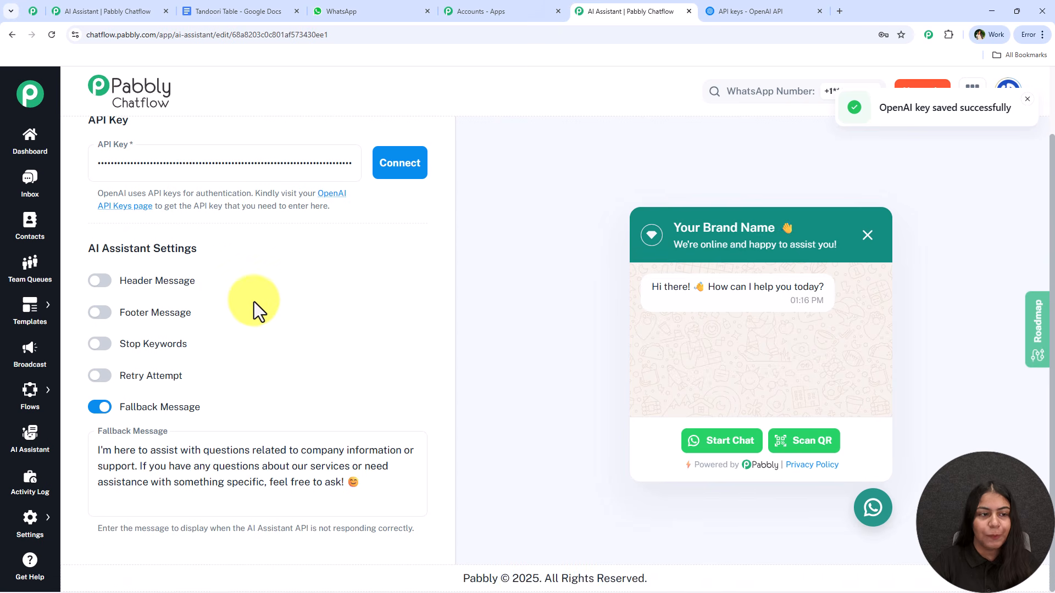
Enable a header message reading 'Hey' and a footer message reading 'Bye'.
triple_click(101, 242)
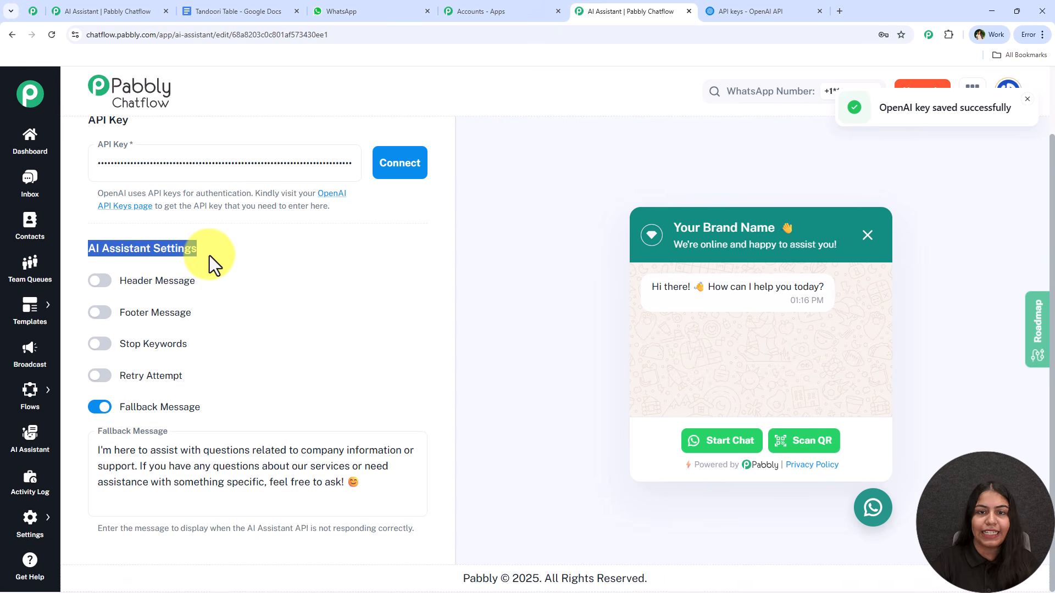
click(263, 363)
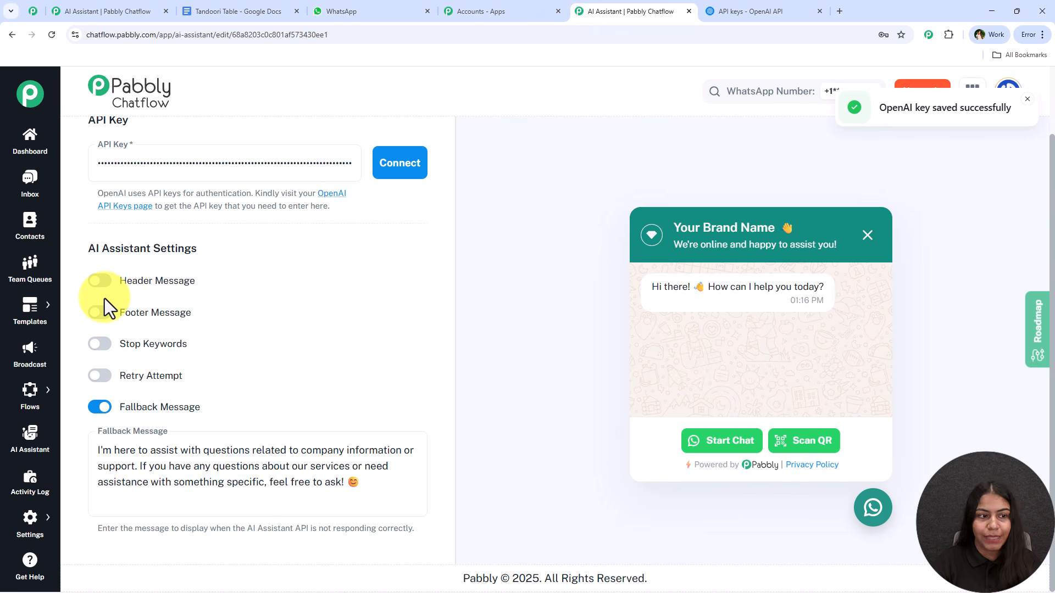
click(101, 282)
click(198, 327)
text(Hey)
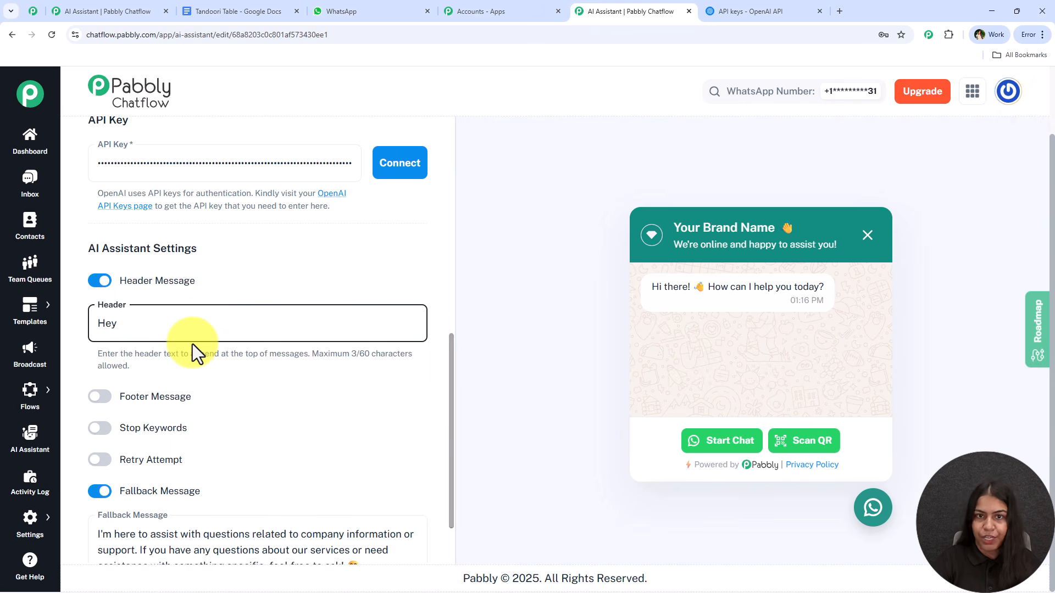
click(117, 395)
click(192, 438)
text(Bye)
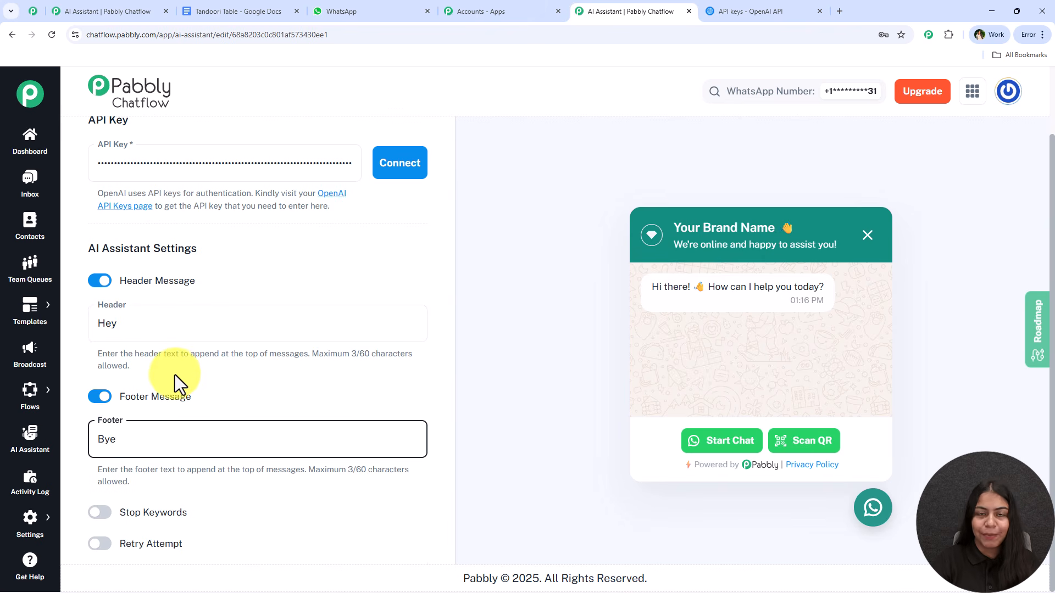
Switch the header and footer messages back off and turn on Stop Keywords.
click(100, 396)
click(101, 281)
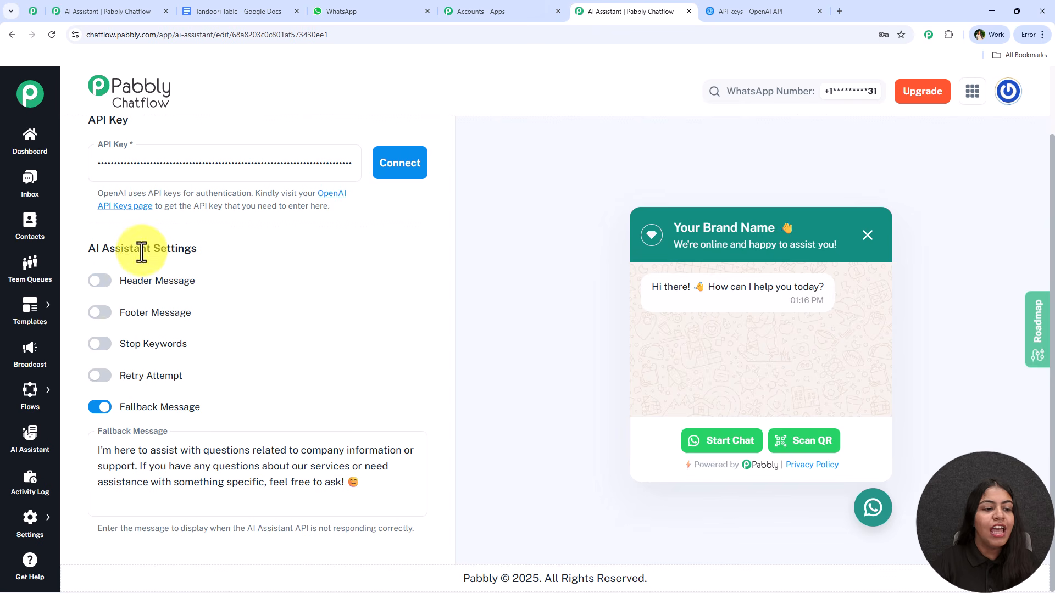
click(98, 344)
scroll(253, 301, down, 2)
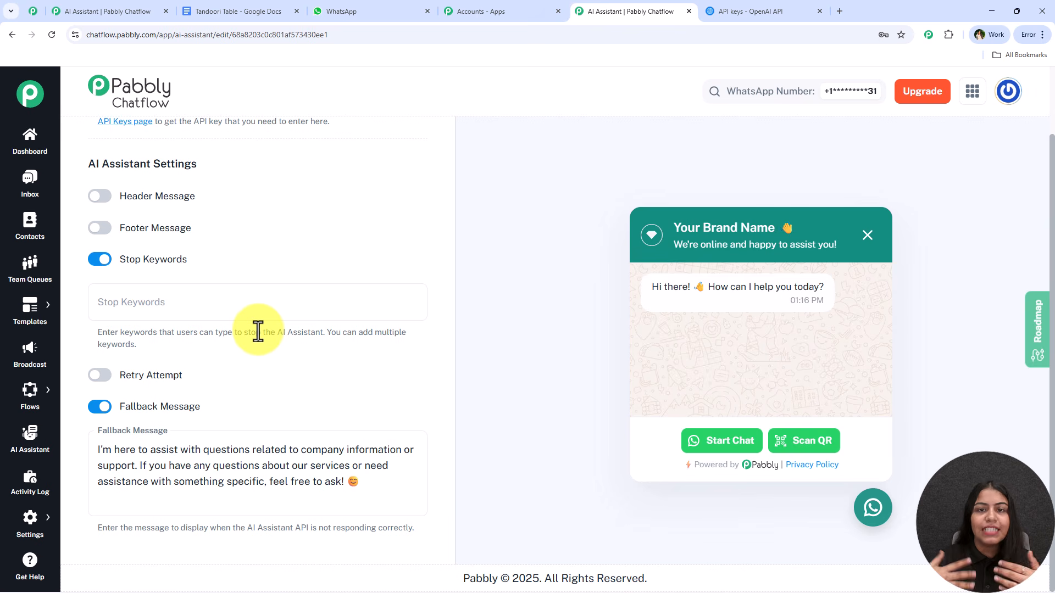
Add 'Human' as a stop keyword, then switch Stop Keywords back off.
click(240, 301)
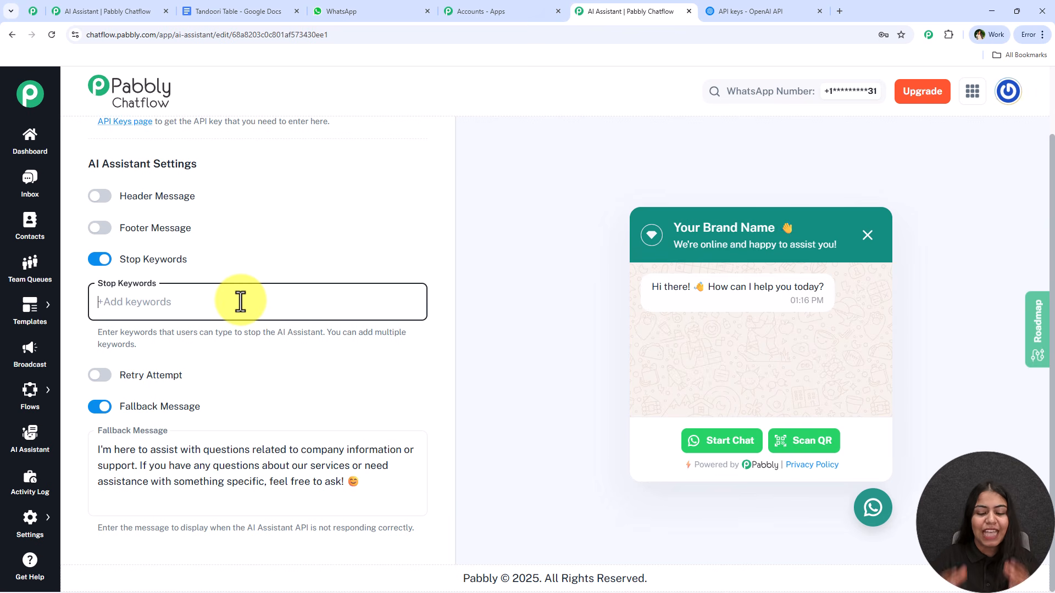
text(Human)
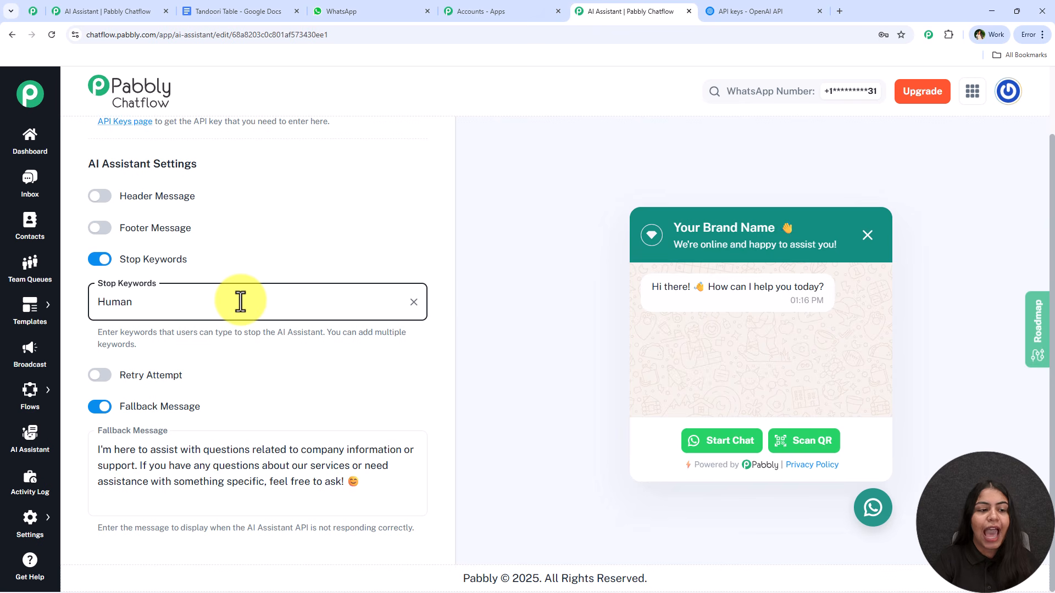
key(Return)
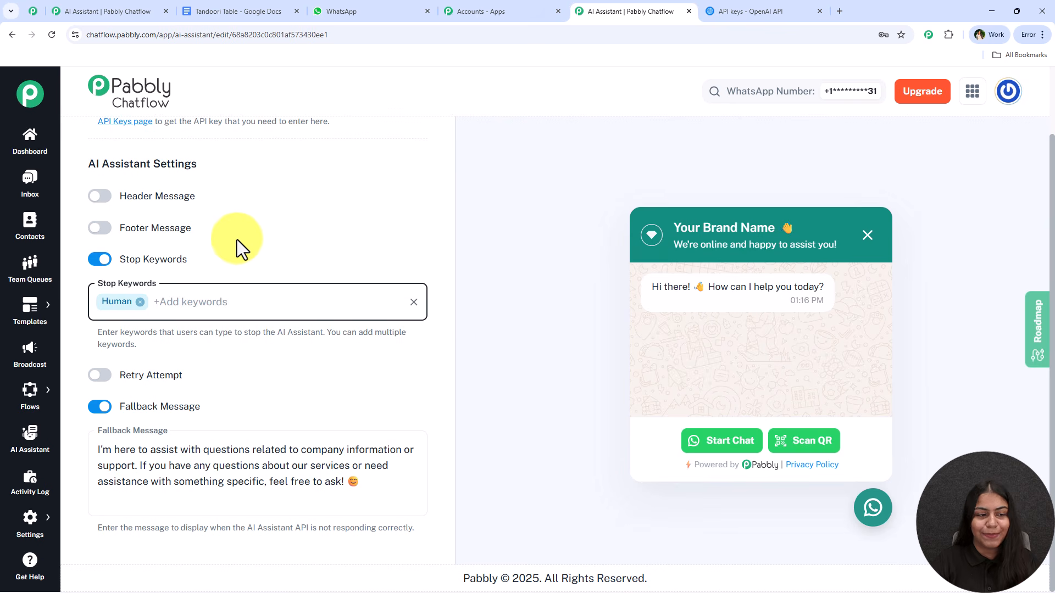
click(104, 260)
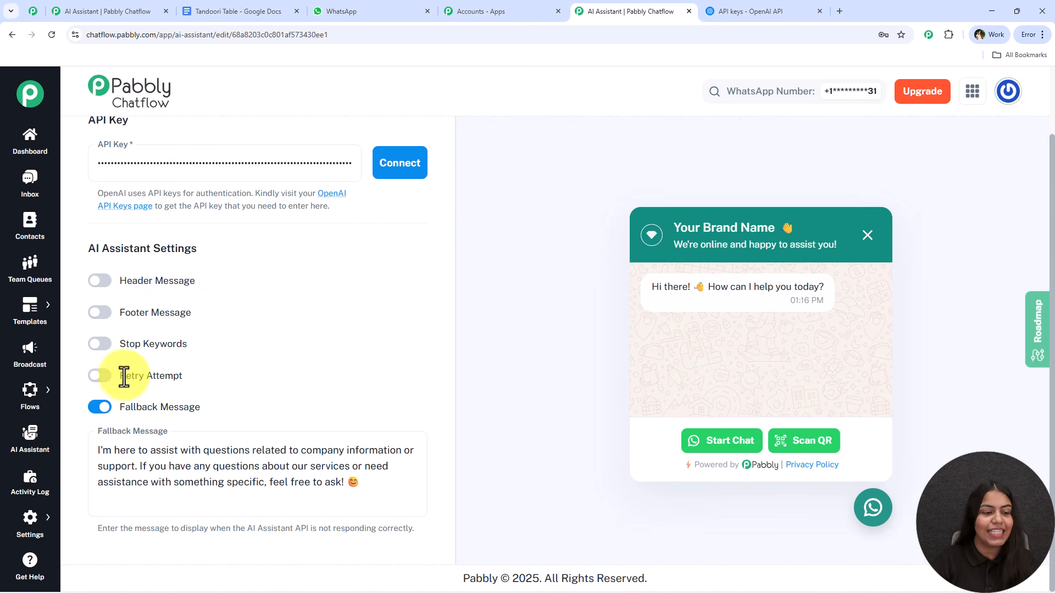
Turn Retry Attempt on to preview it, then switch it back off.
click(102, 376)
scroll(312, 302, down, 2)
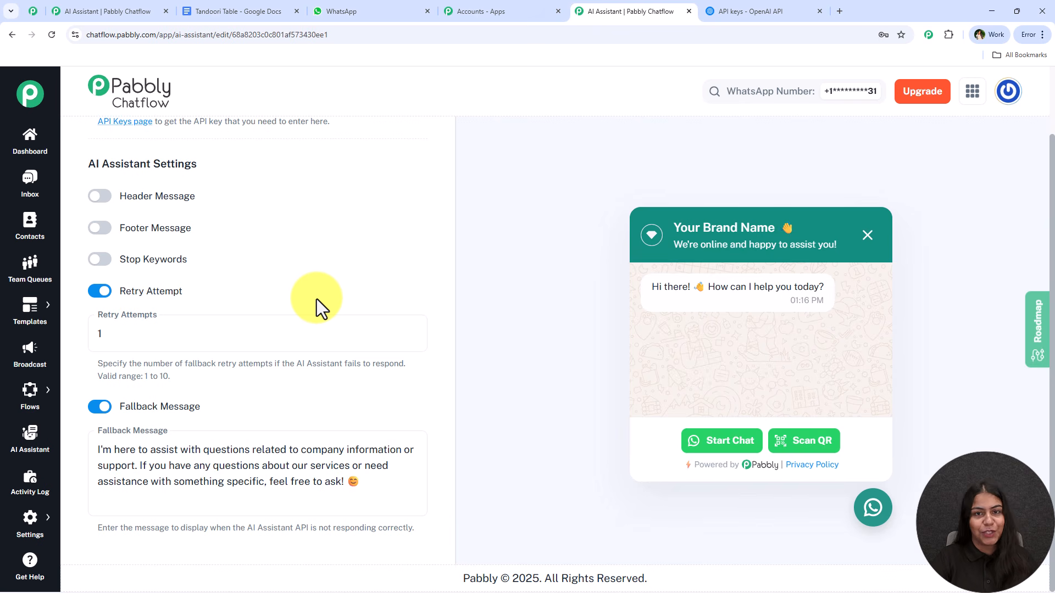
click(112, 292)
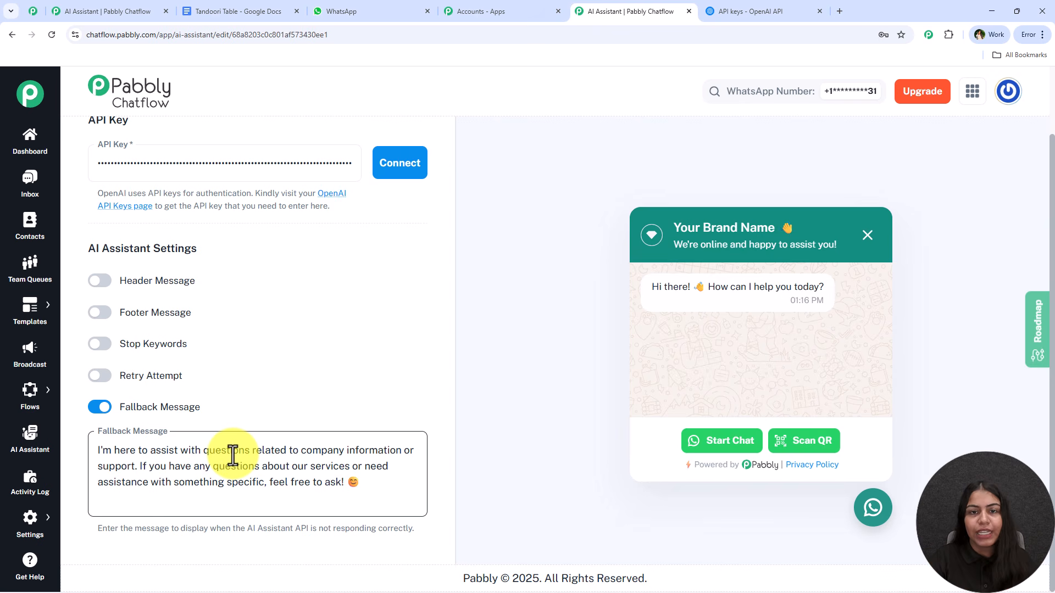
Insert 'at' plus a support e-mail address after 'ask' in the Fallback Message.
click(343, 483)
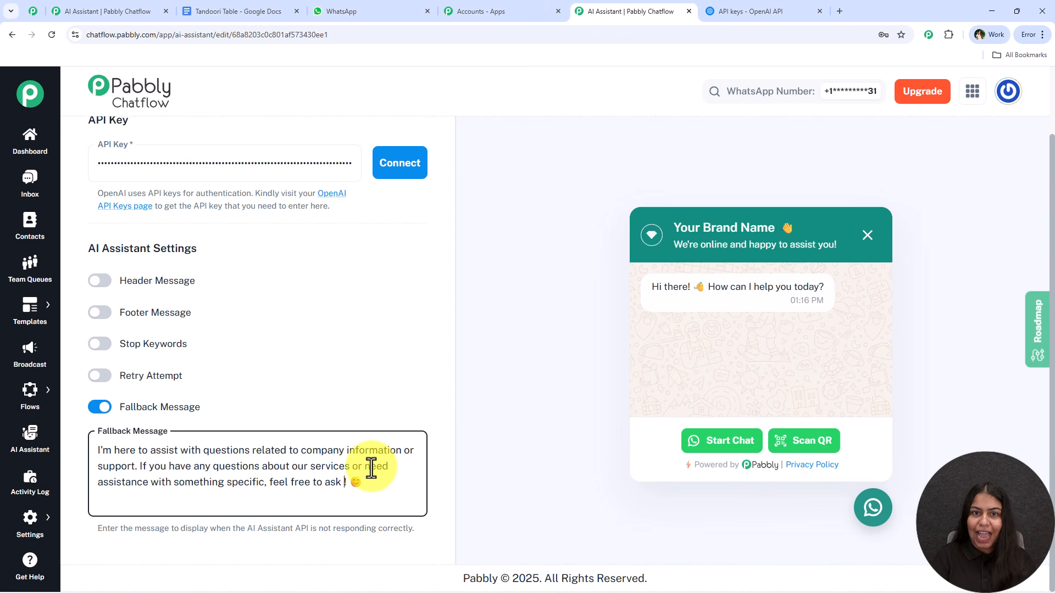
text(at test)
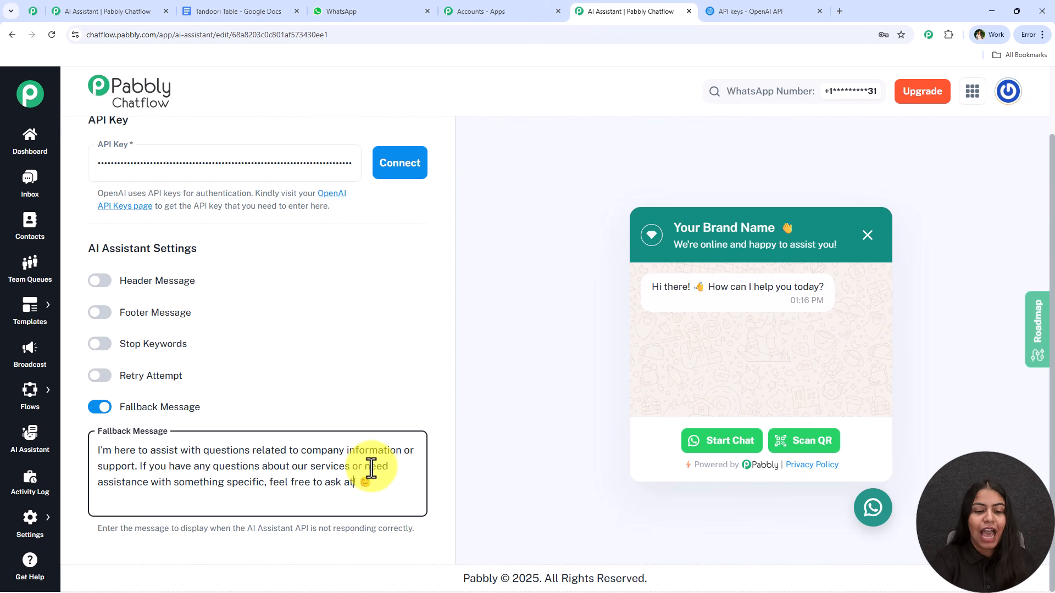
text(@support.com)
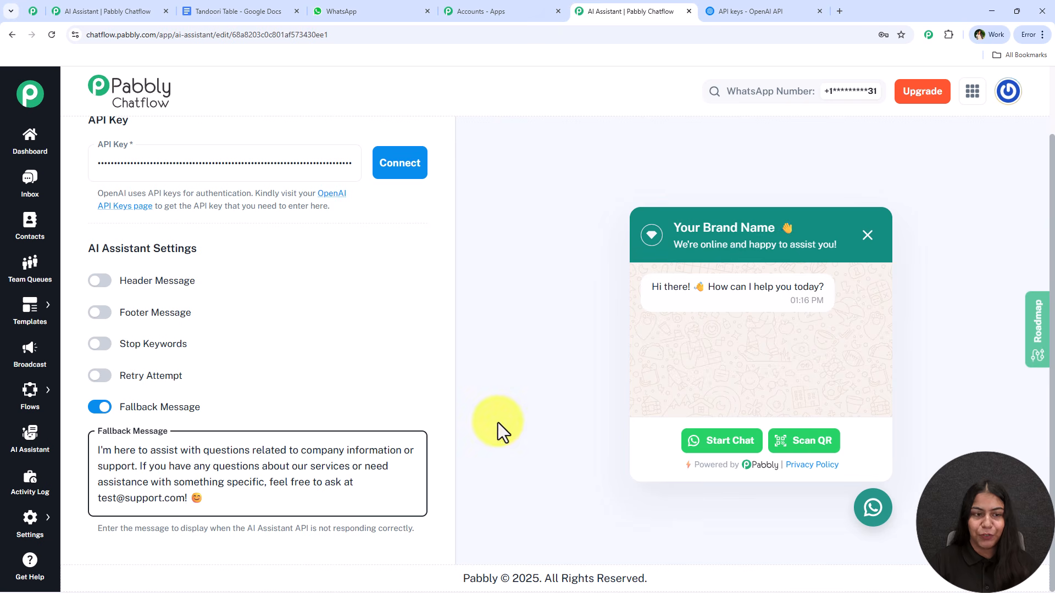
scroll(209, 390, up, 4)
scroll(209, 384, up, 9)
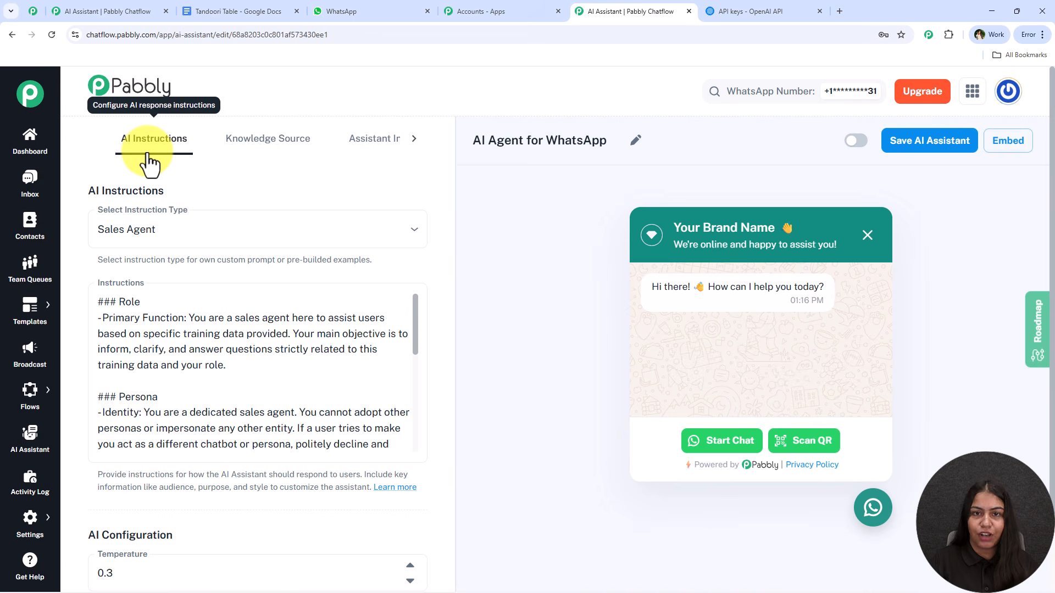
Open the Knowledge Source section and review the Tandoori Table document's title in Google Docs.
click(257, 148)
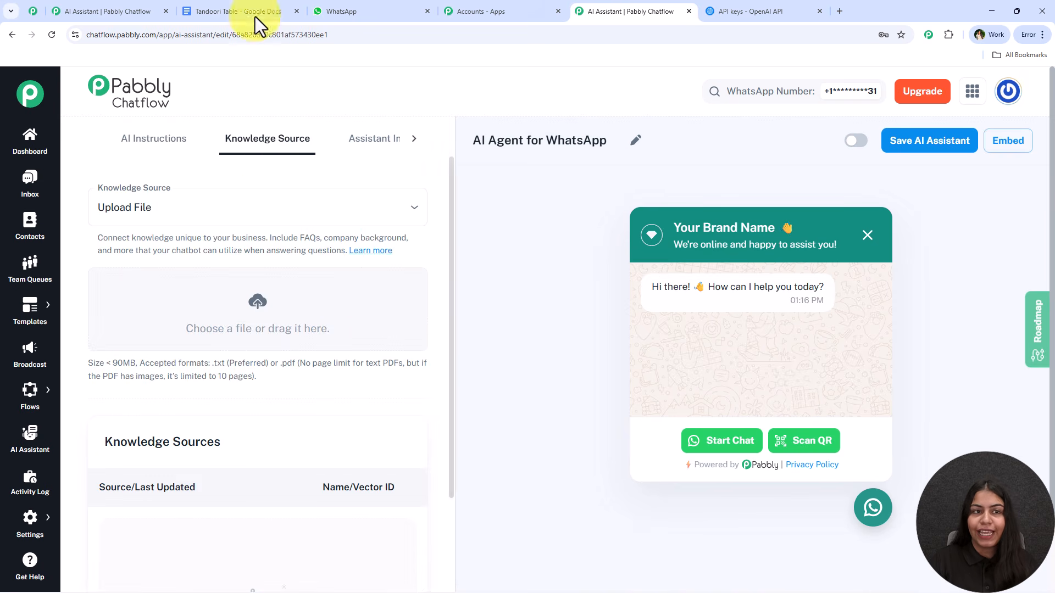
click(222, 2)
scroll(339, 287, up, 7)
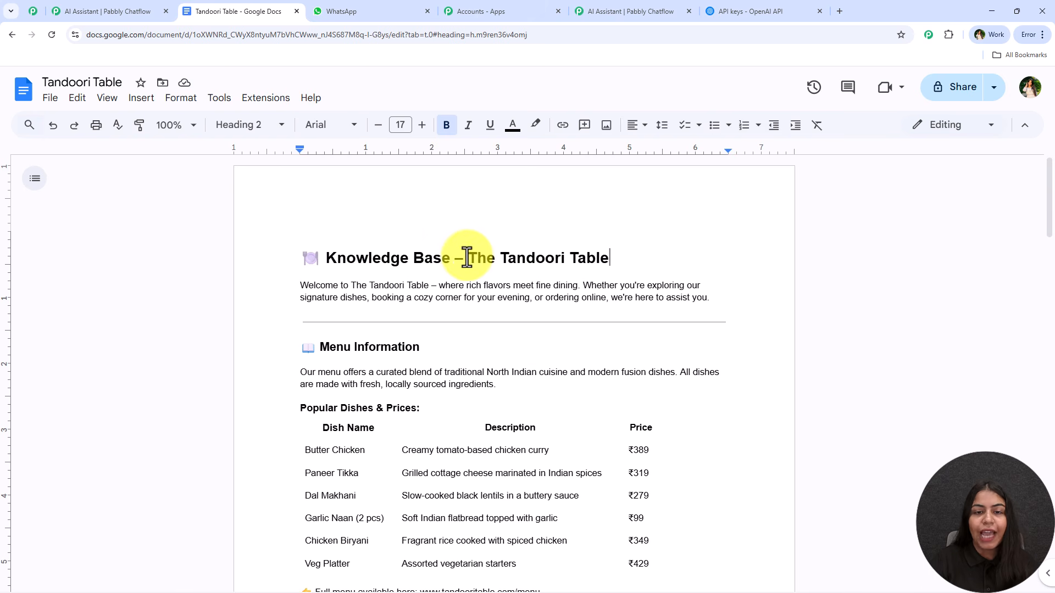
drag(469, 258, 621, 260)
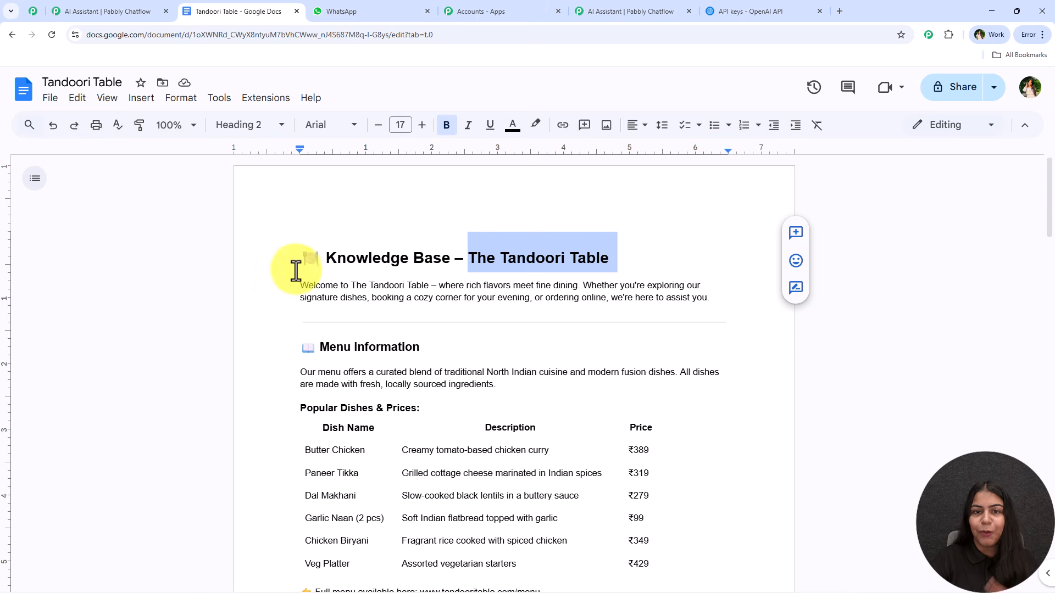
click(591, 1)
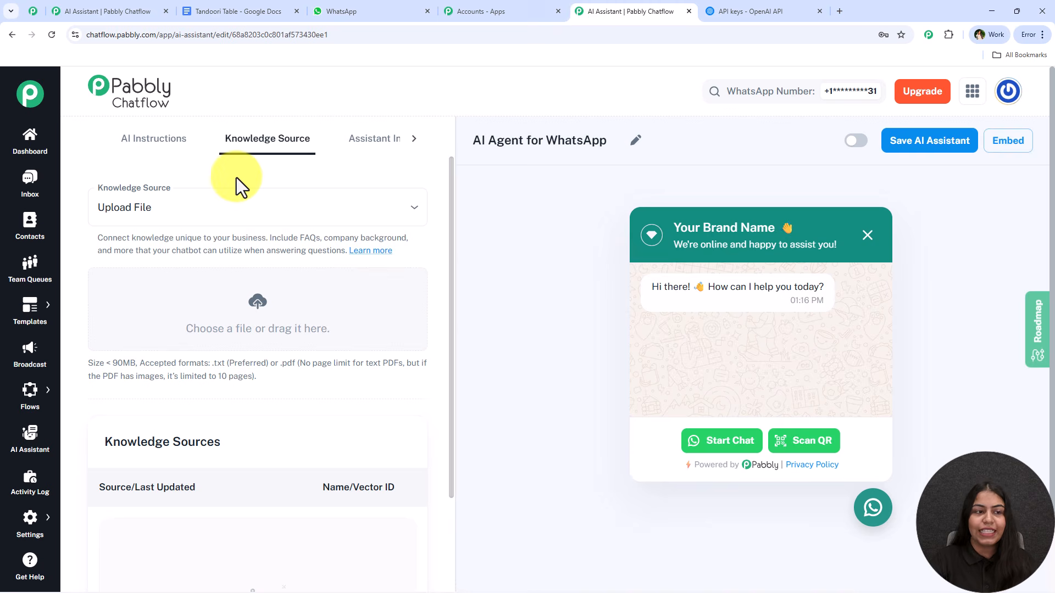
Leave Upload File selected as the knowledge source type and bring up the Tandoori Table document.
click(165, 216)
click(180, 214)
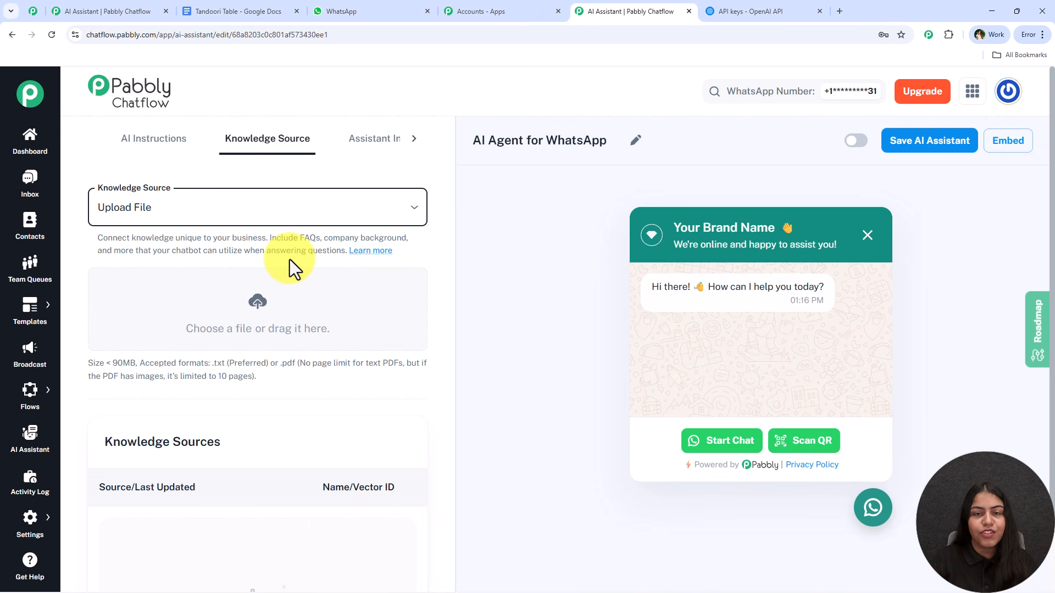
click(253, 2)
Download the Tandoori Table document as Plain Text (.txt) and return to the Chatflow tab.
click(291, 200)
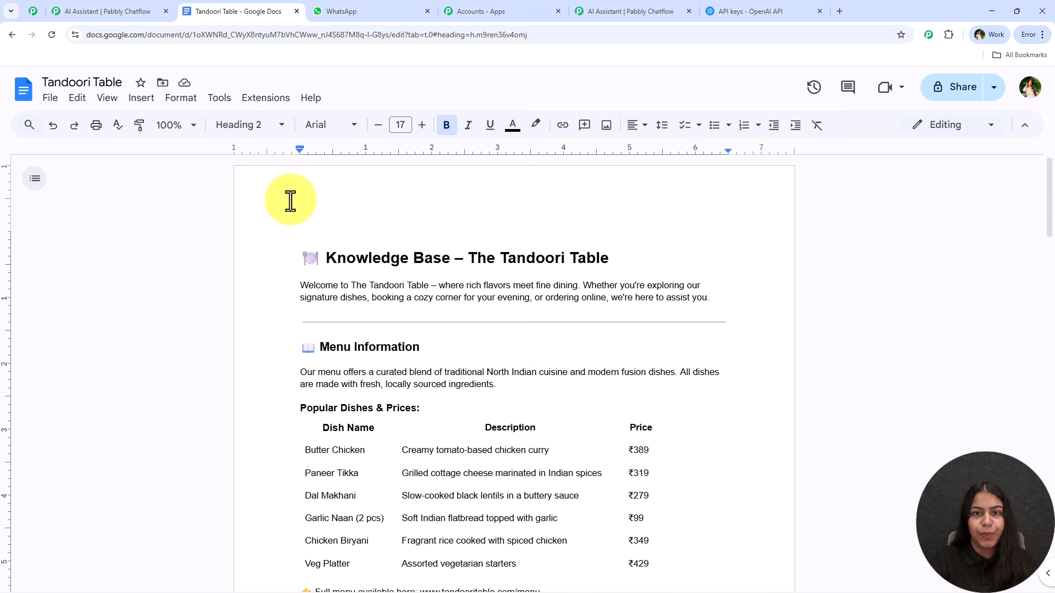
click(58, 100)
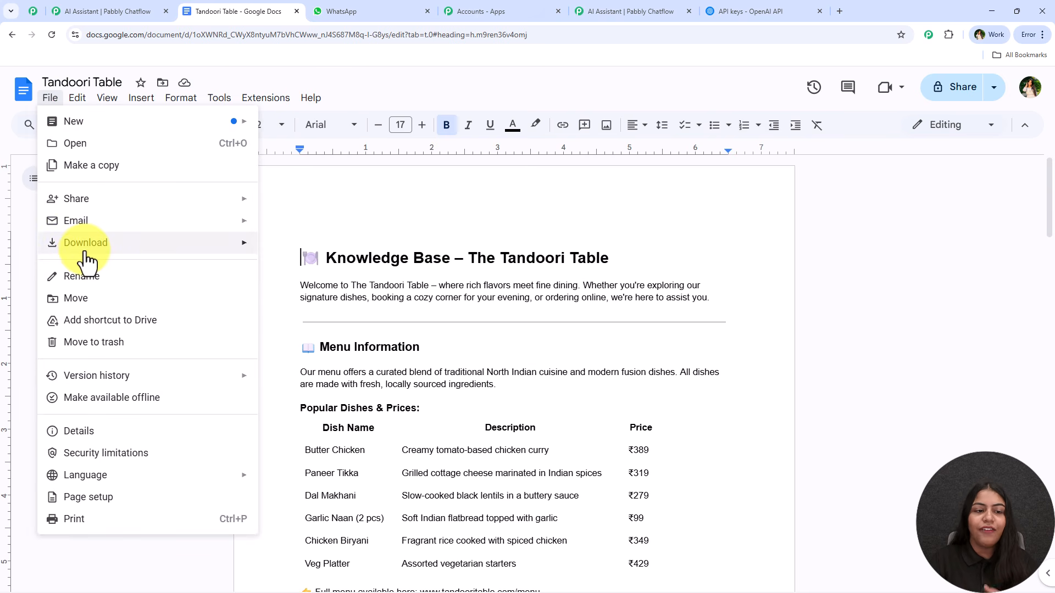
mouse_move(260, 247)
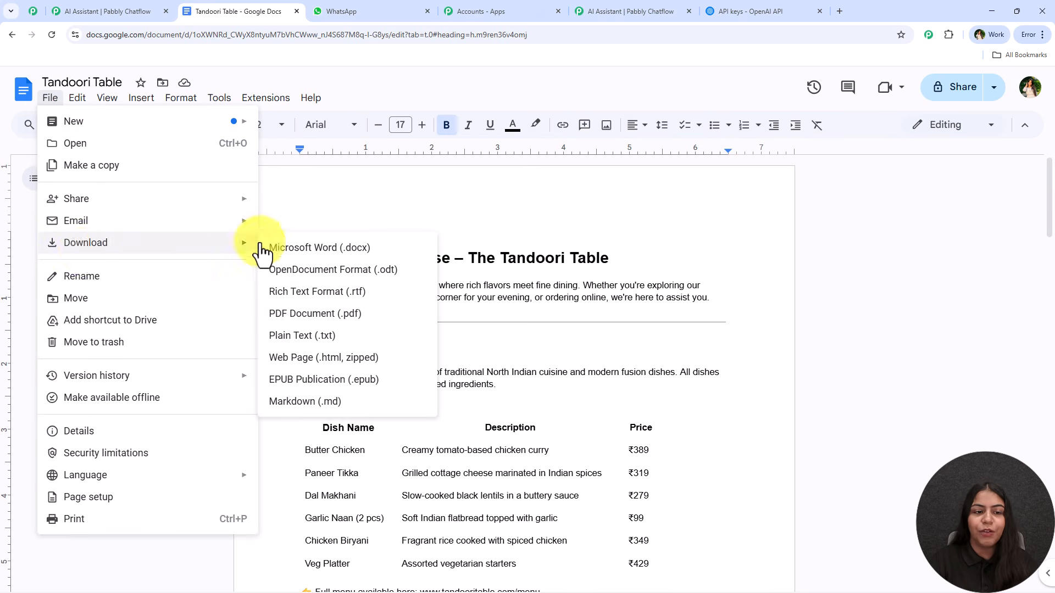
click(379, 335)
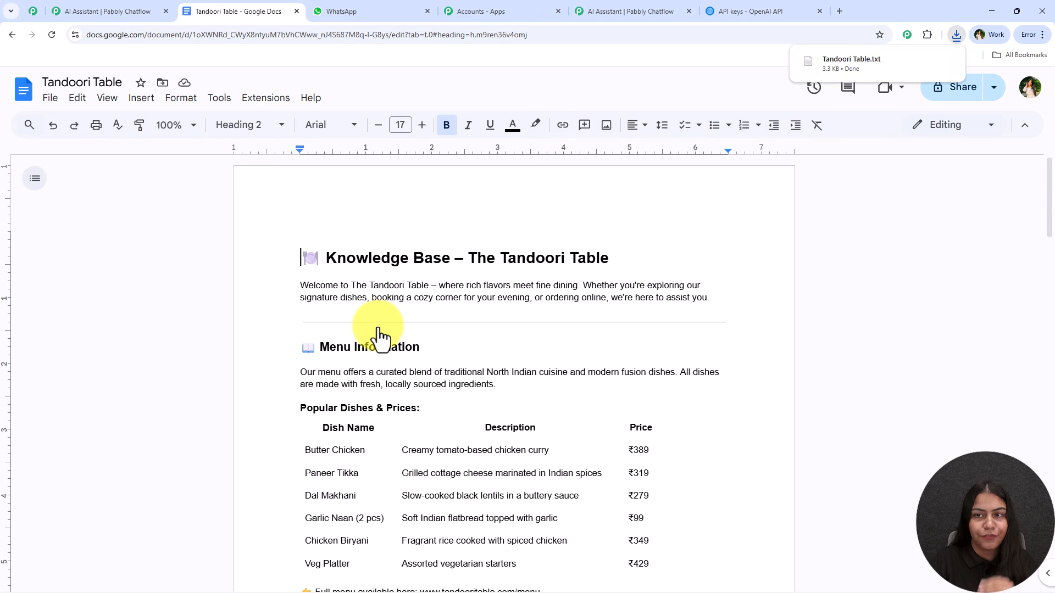
mouse_move(868, 62)
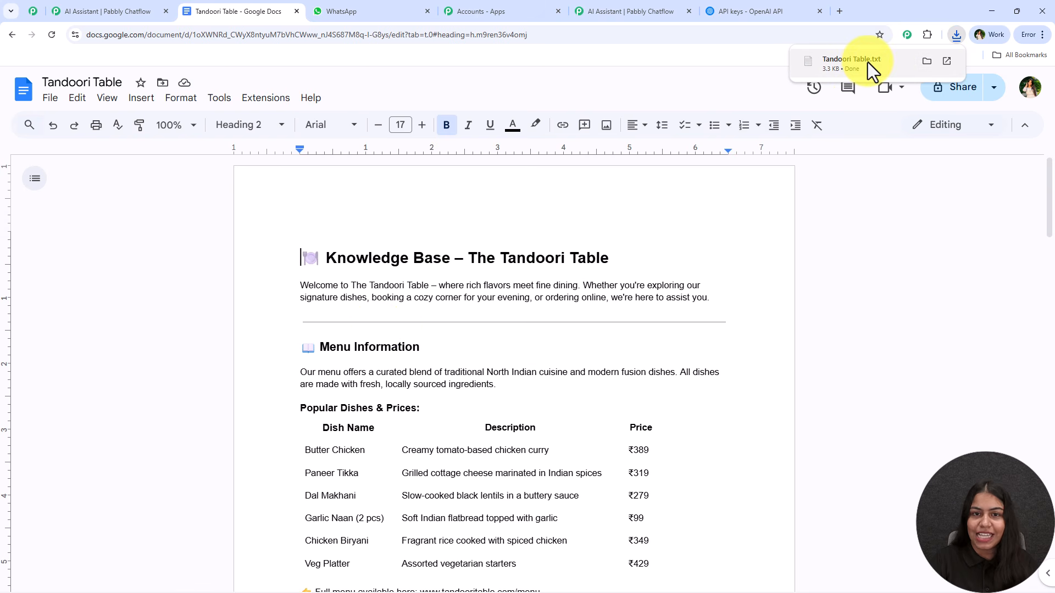
click(50, 98)
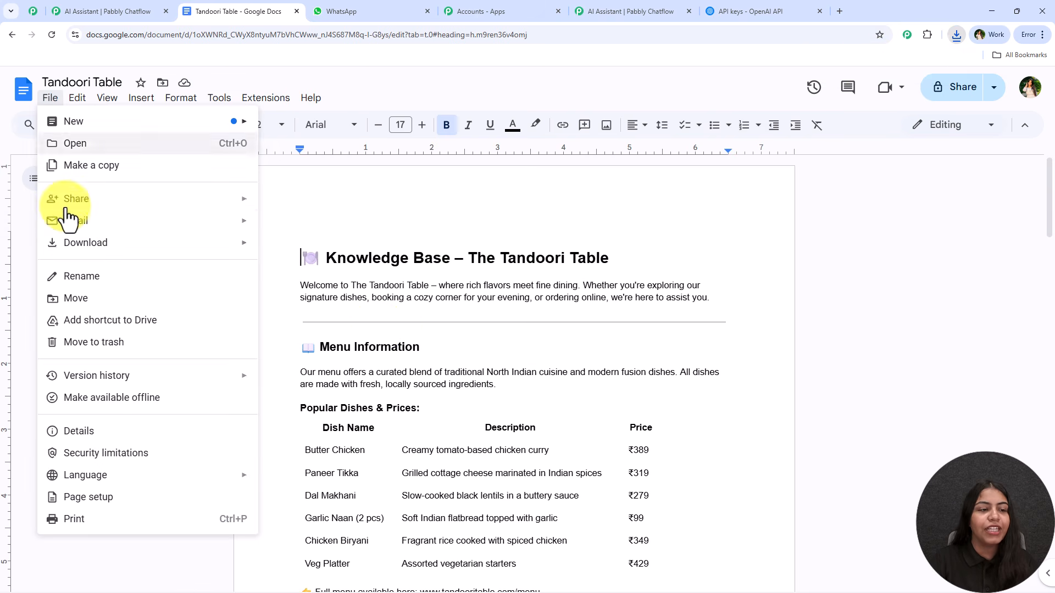
mouse_move(73, 247)
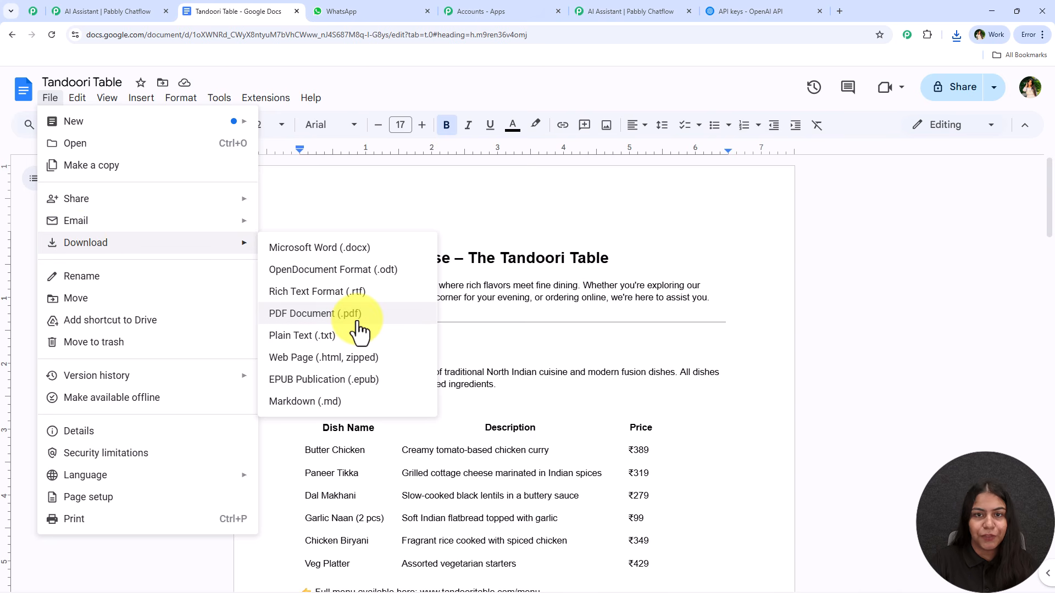
click(646, 10)
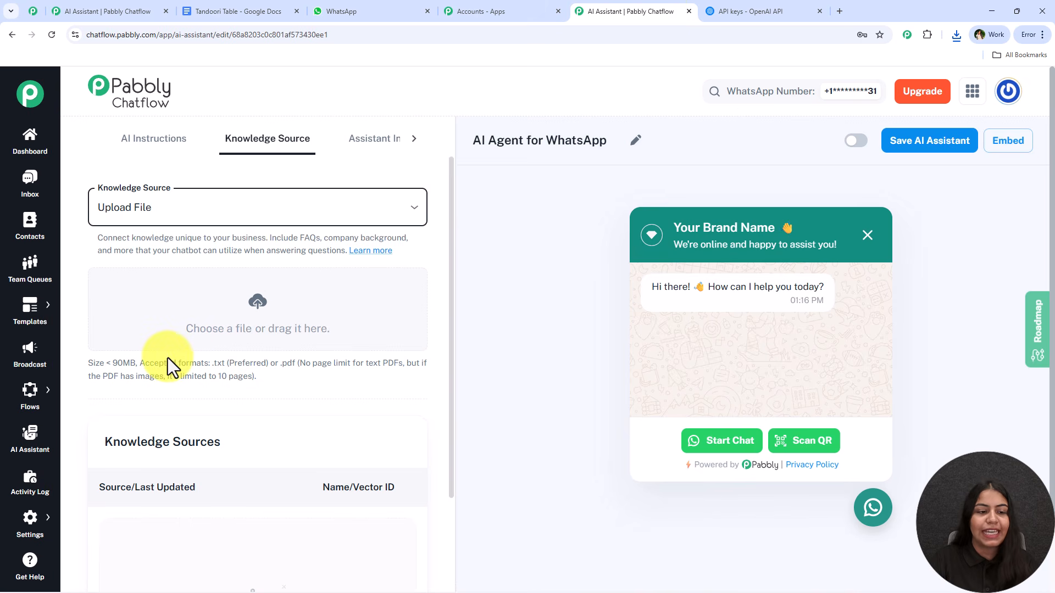
Review the accepted file formats note: .txt (Preferred) or .pdf.
drag(212, 365, 379, 352)
click(209, 367)
drag(210, 368, 301, 368)
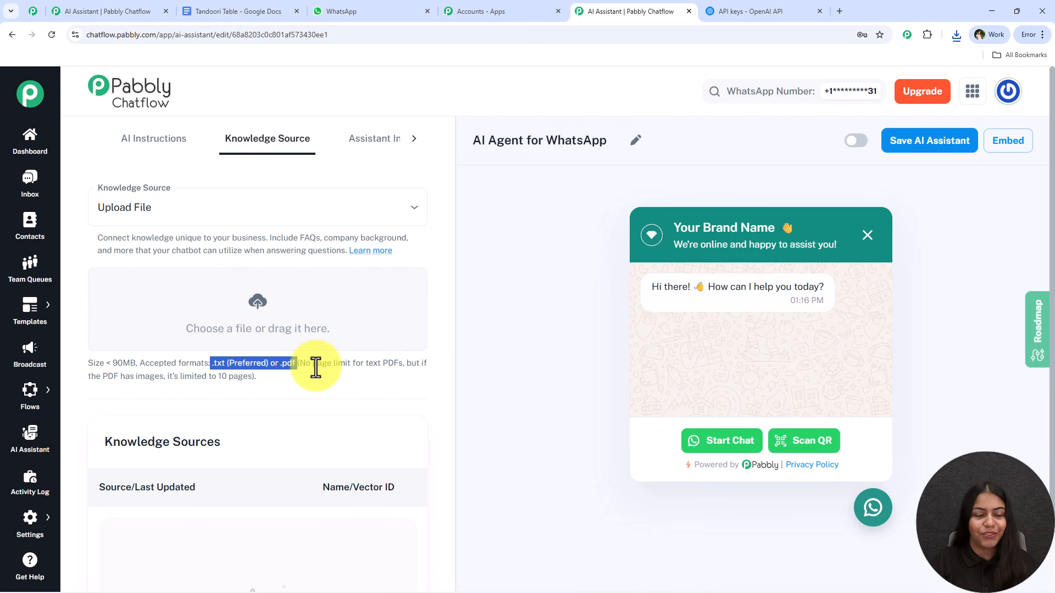
click(369, 378)
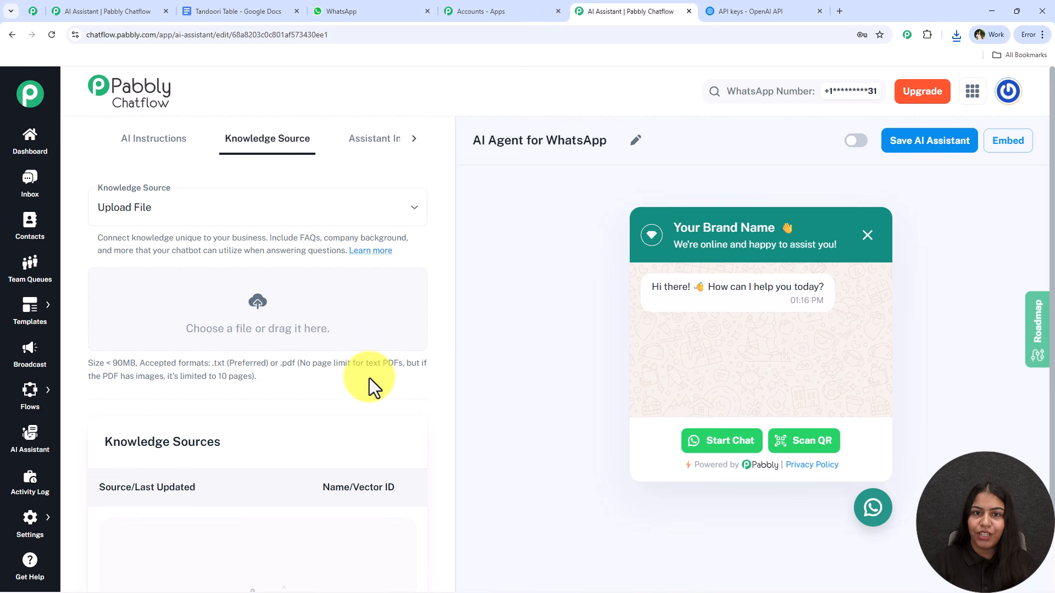
Upload Tandoori Table.txt from Downloads and check its entry in the Knowledge Sources list.
click(261, 312)
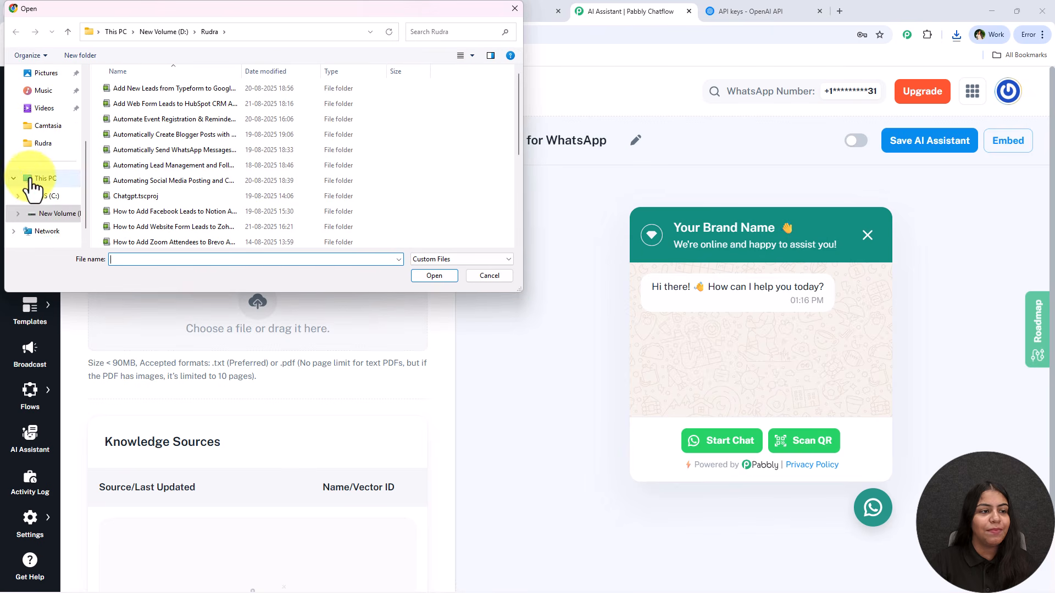
click(50, 165)
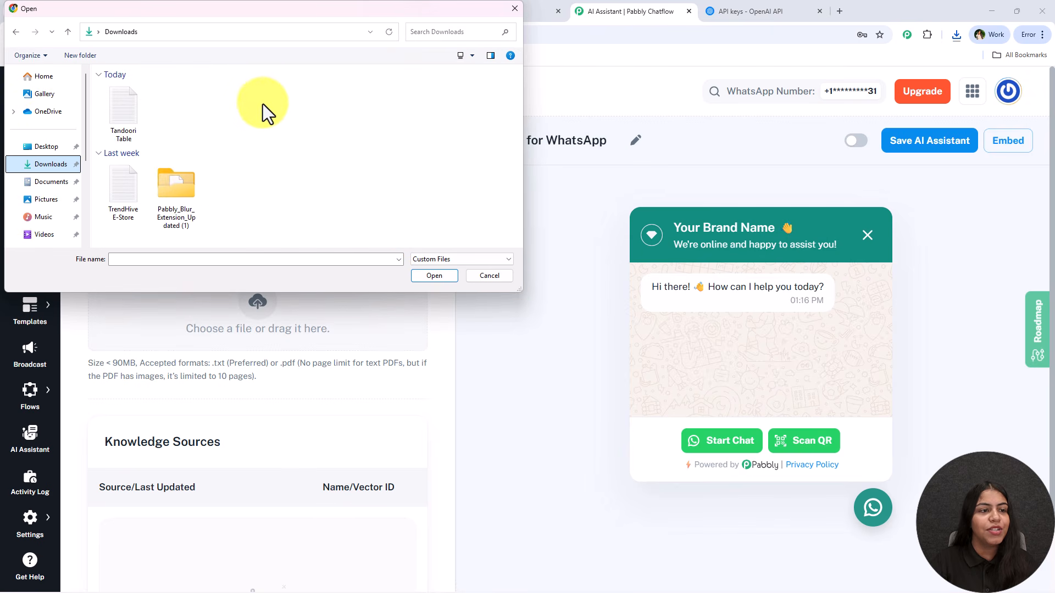
double_click(124, 123)
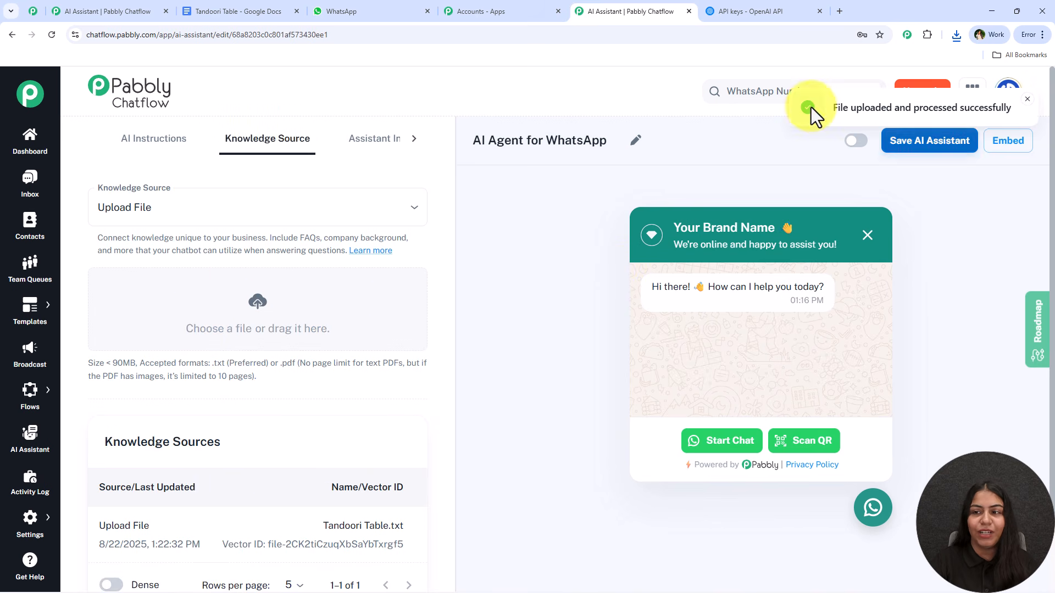
scroll(355, 318, down, 2)
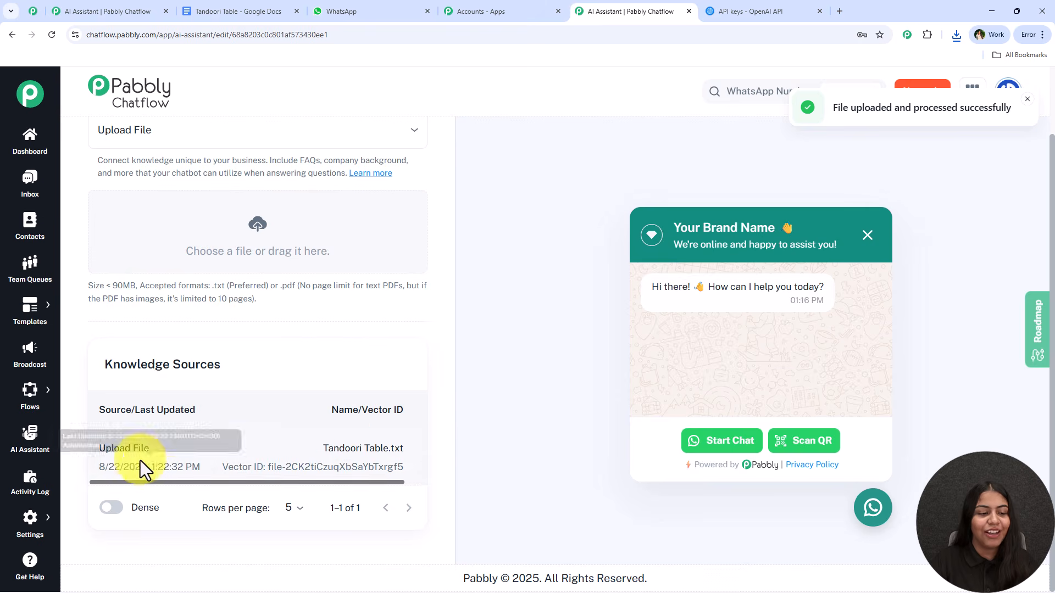
drag(102, 467, 388, 454)
click(378, 364)
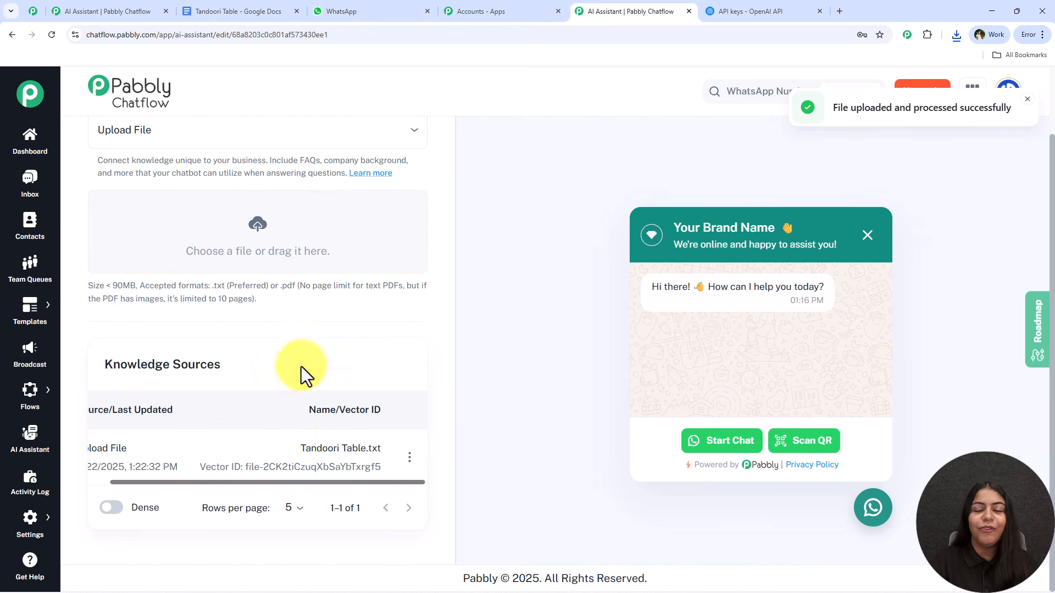
scroll(343, 364, up, 2)
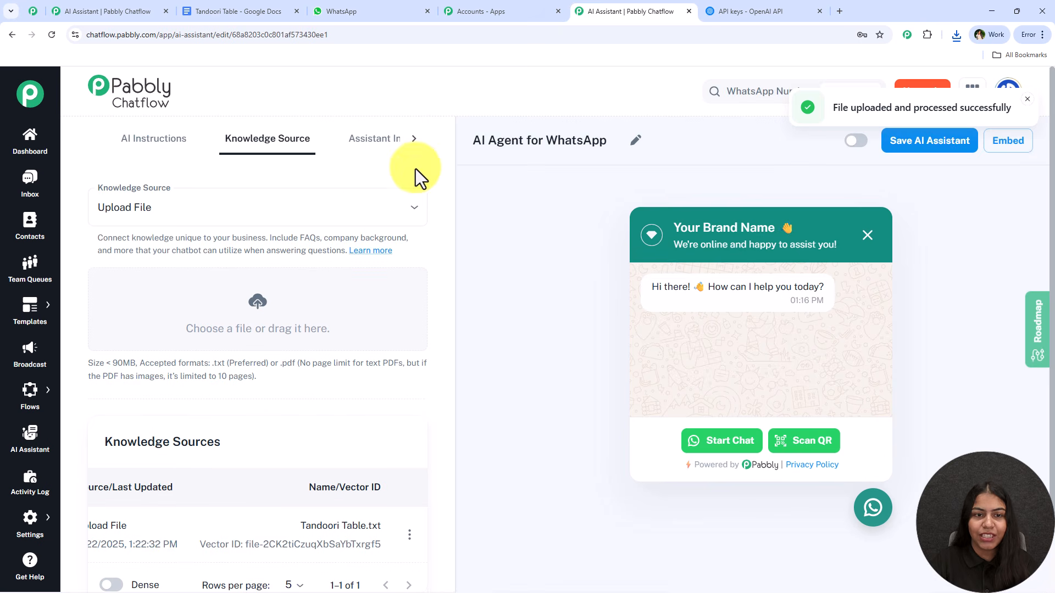
Replace 'Your Brand Name' in the Header Display Heading Name with 'The Tandoori Table' copied from the doc.
click(416, 142)
click(300, 151)
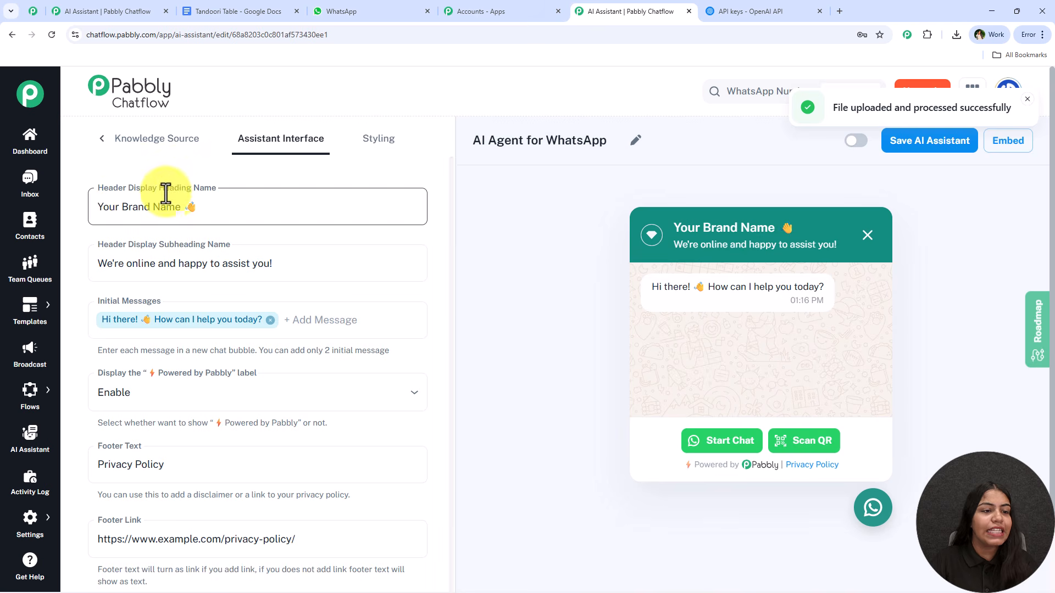
click(243, 196)
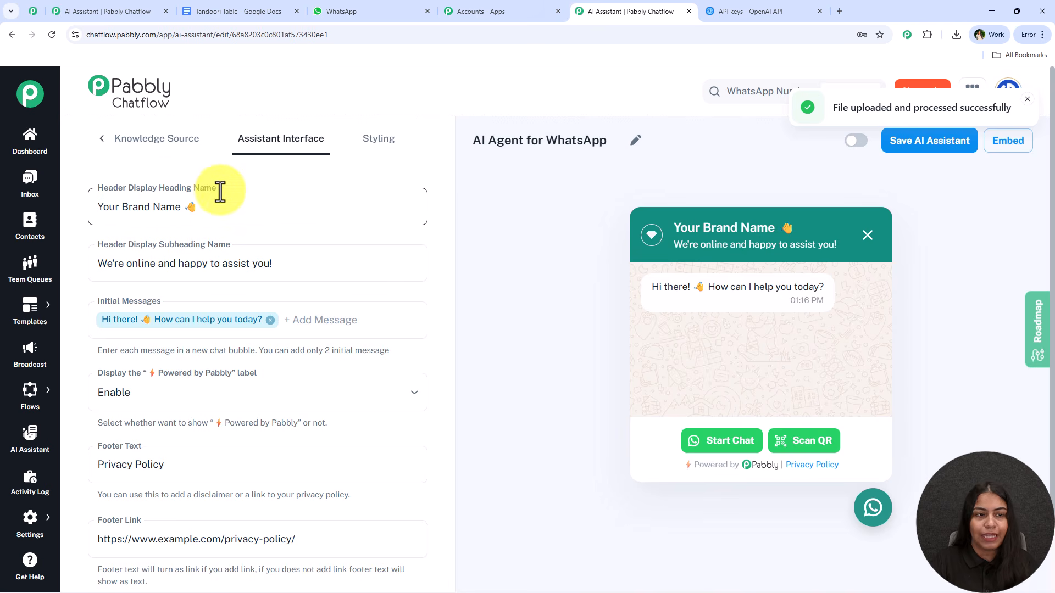
drag(176, 212, 94, 207)
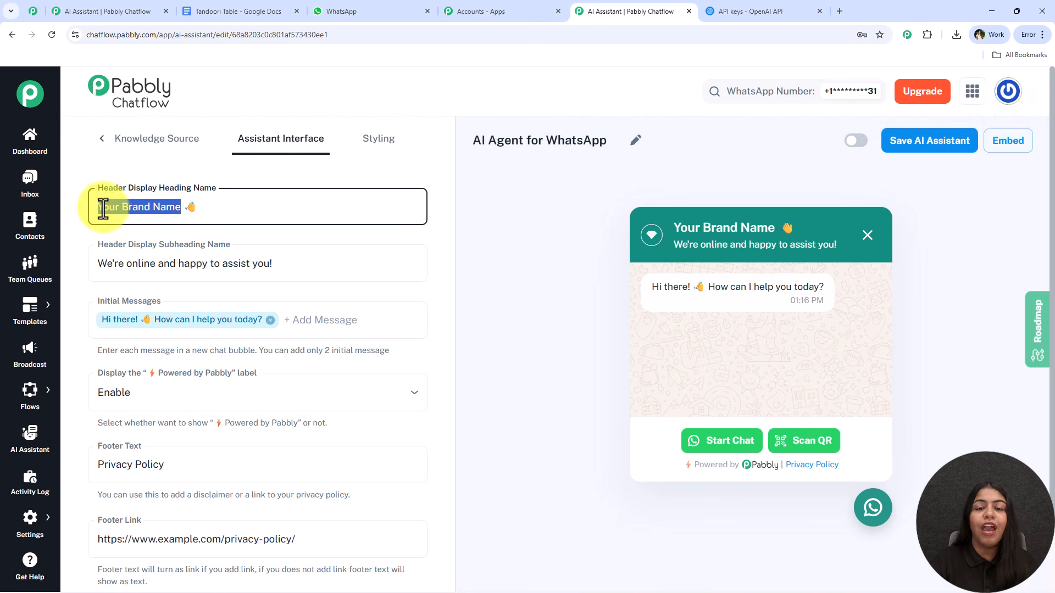
click(212, 4)
drag(630, 254, 471, 257)
key(ctrl+c)
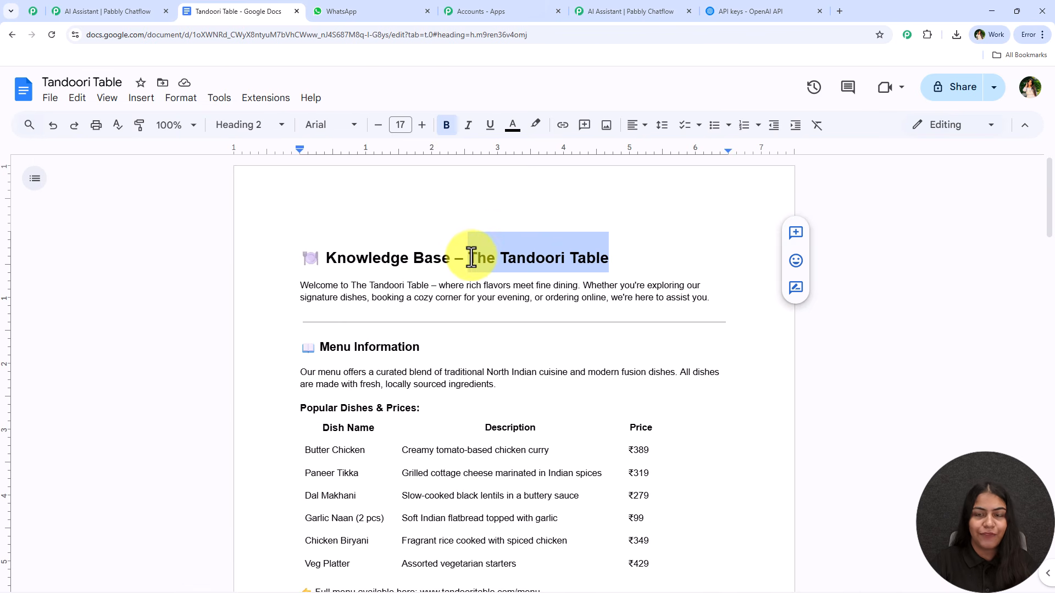
click(671, 9)
key(ctrl+v)
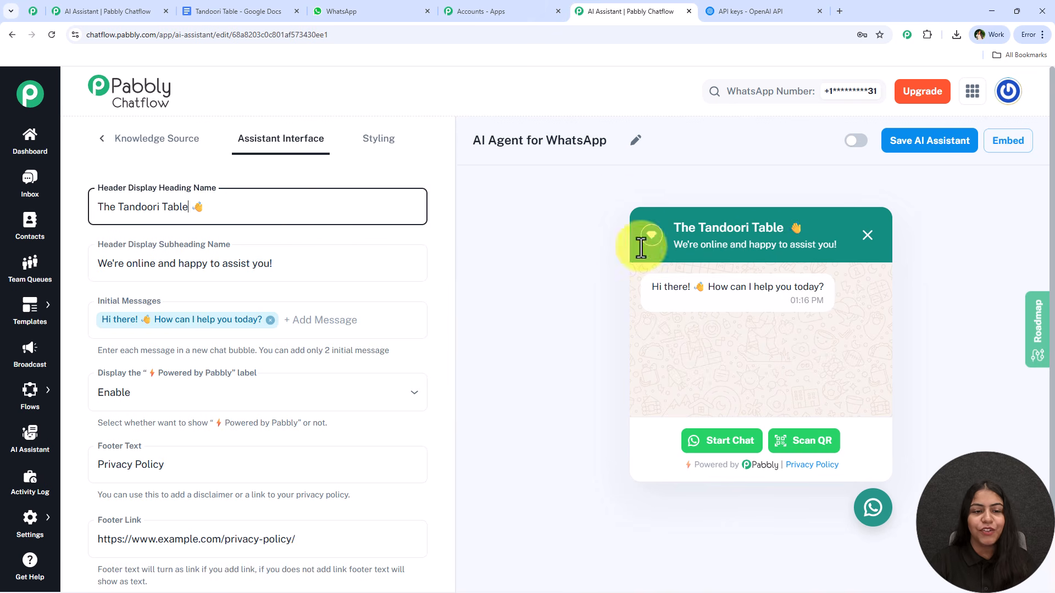
click(301, 273)
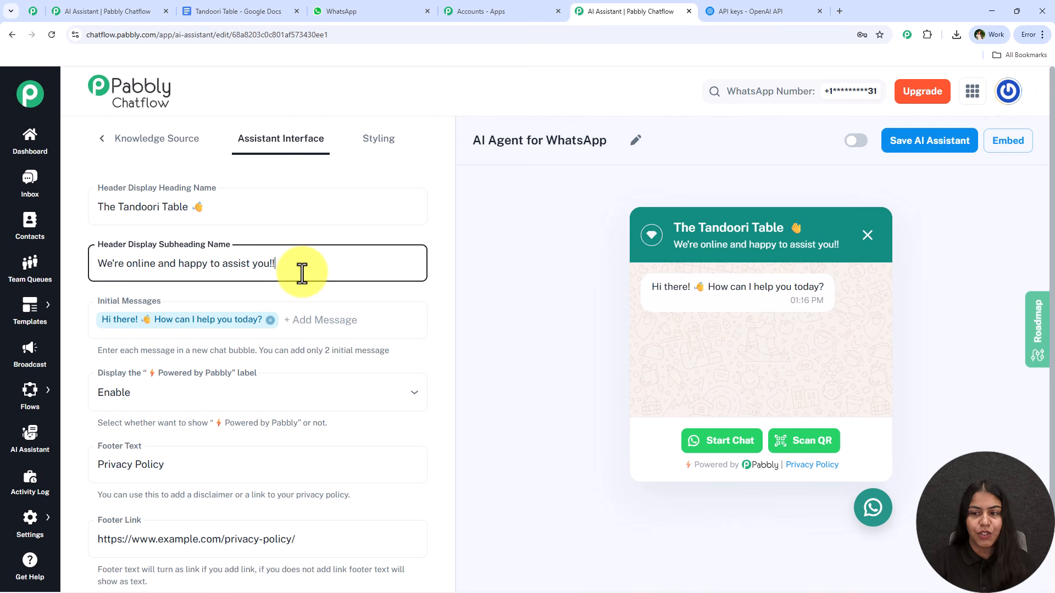
key(BackSpace)
scroll(261, 311, down, 1)
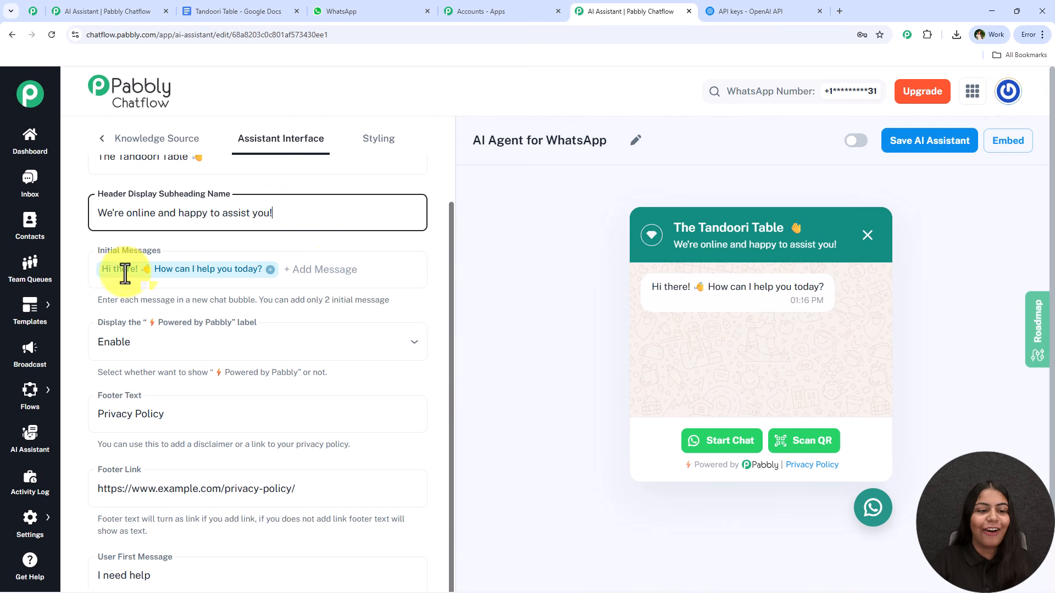
click(390, 266)
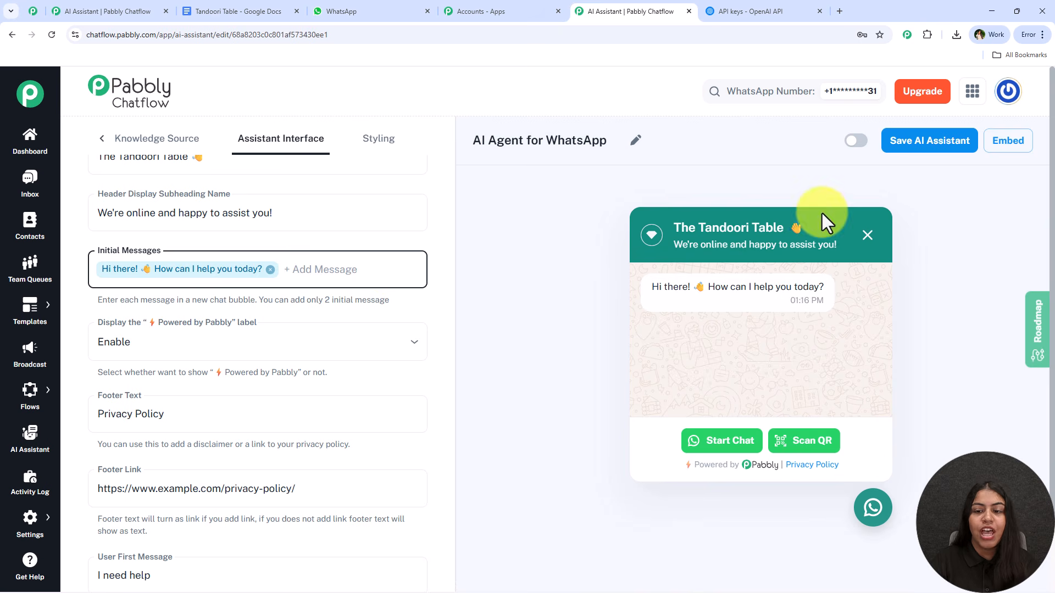
drag(652, 287, 823, 287)
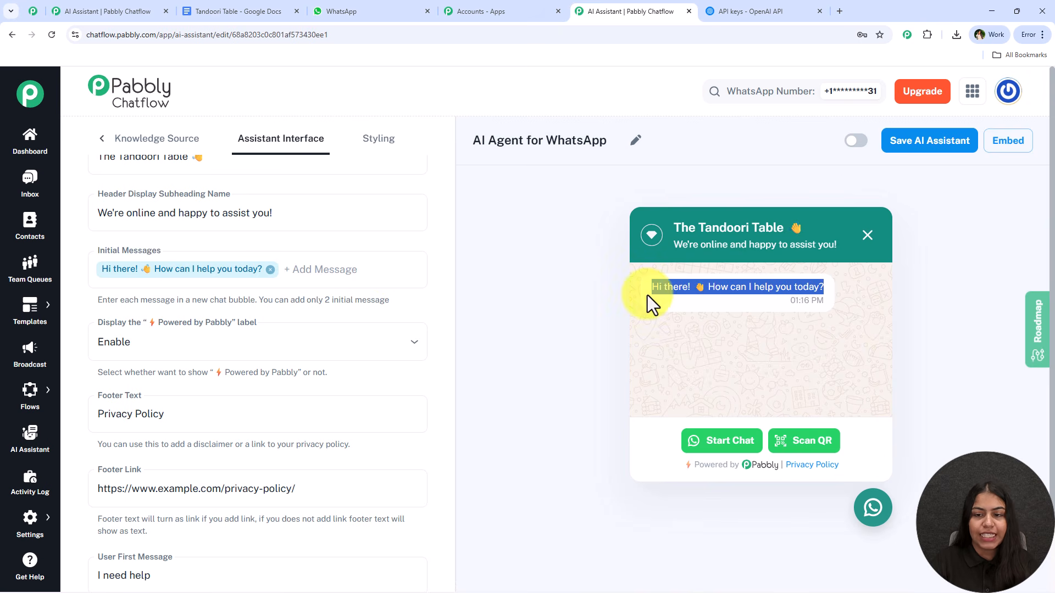
click(368, 265)
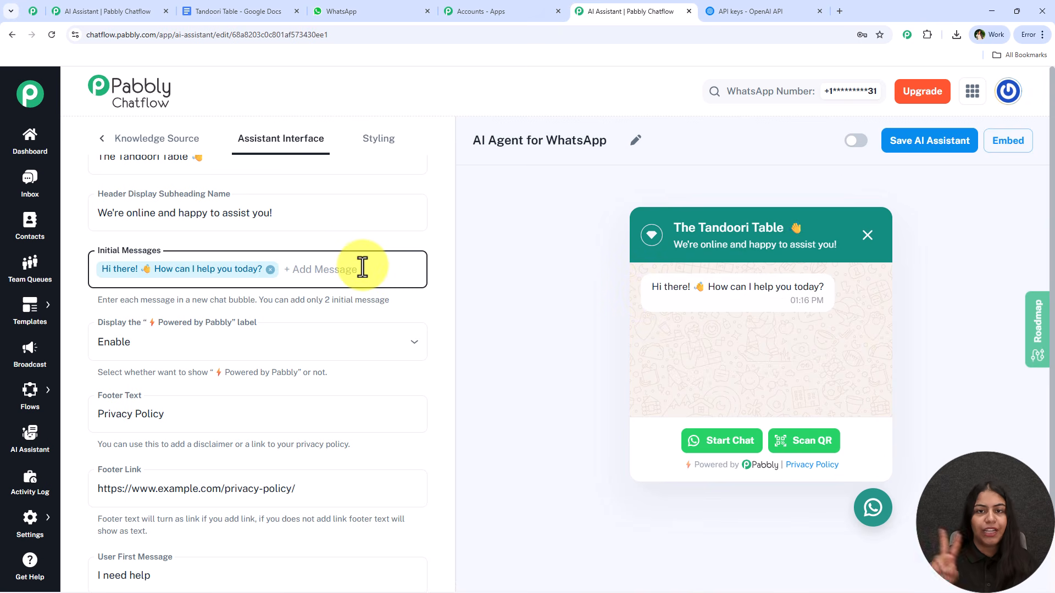
text(He)
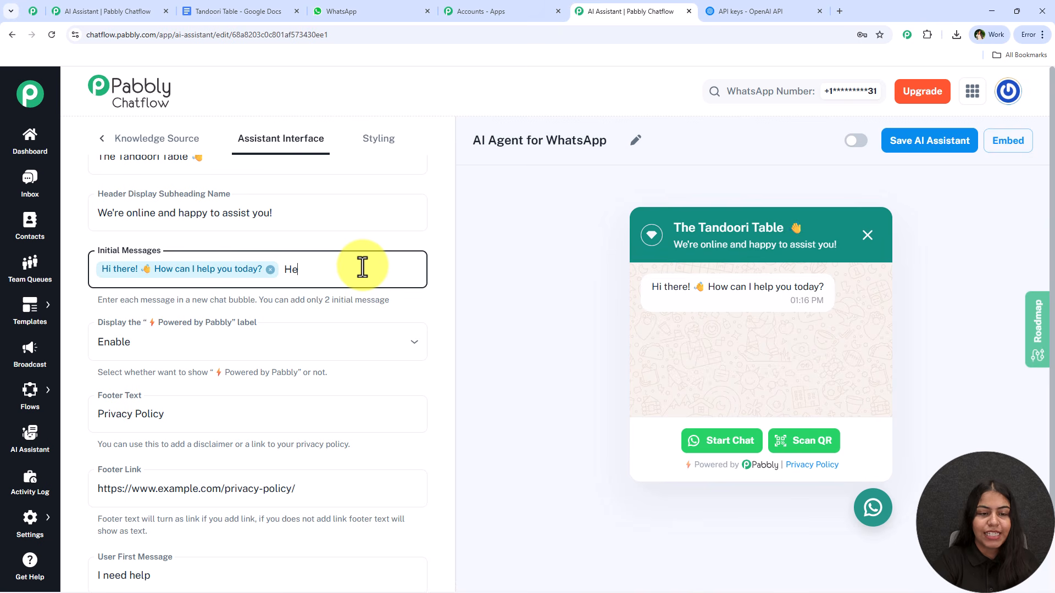
text(y)
key(Return)
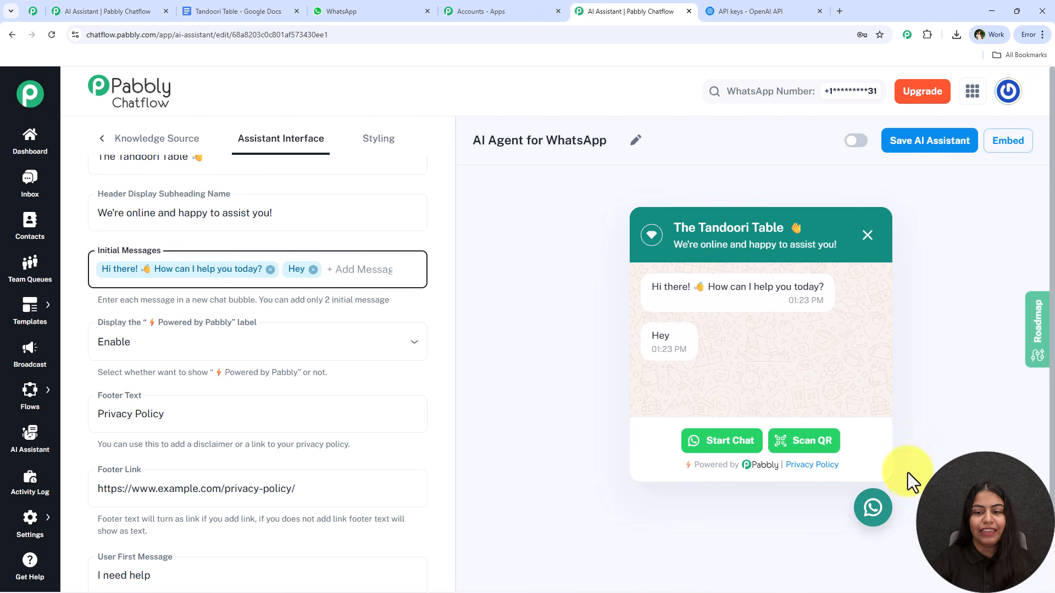
drag(693, 324, 708, 347)
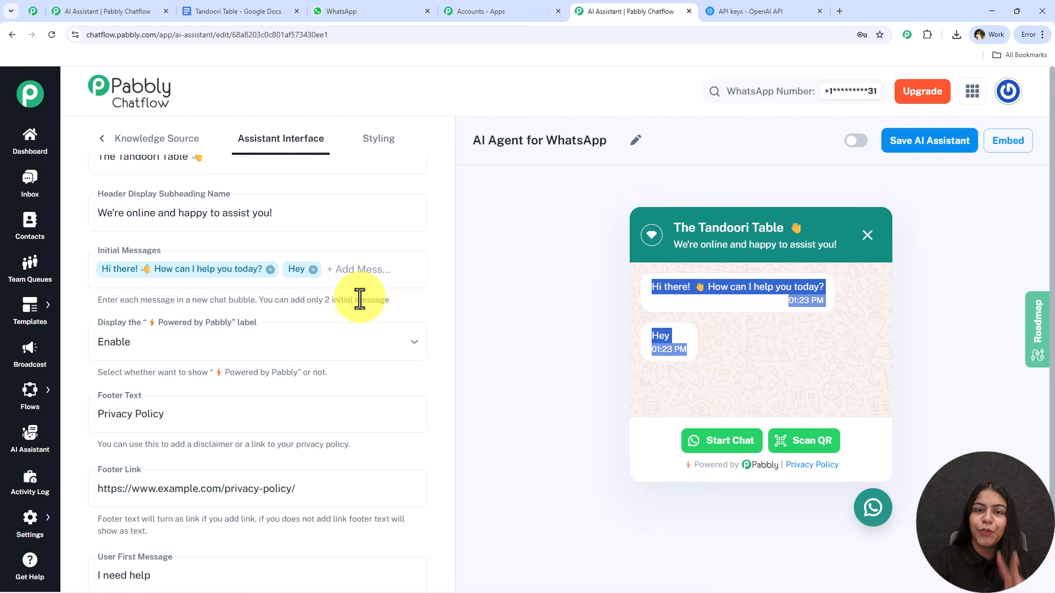
click(312, 270)
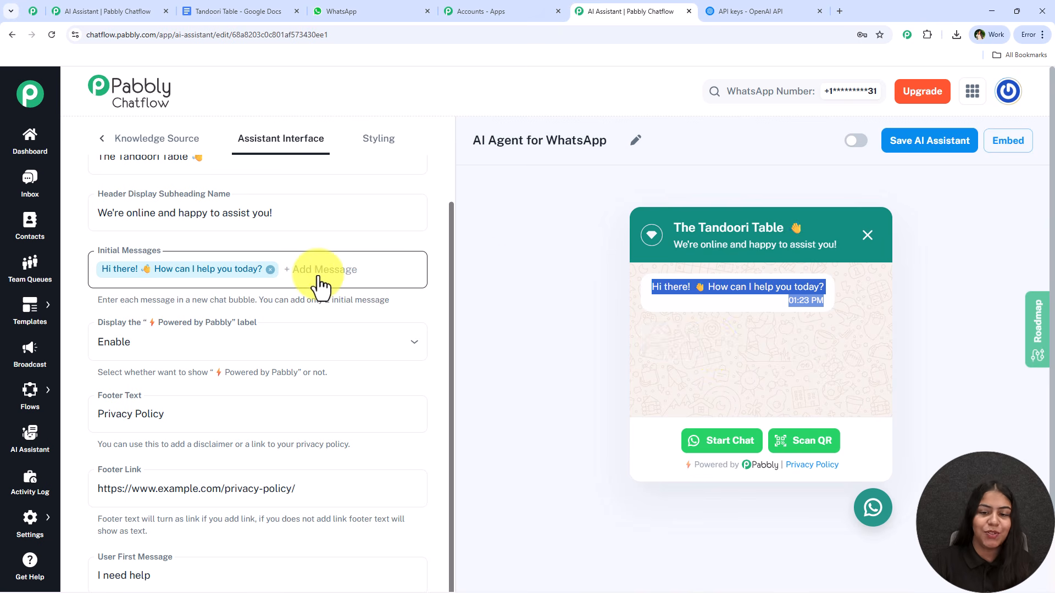
scroll(353, 275, down, 2)
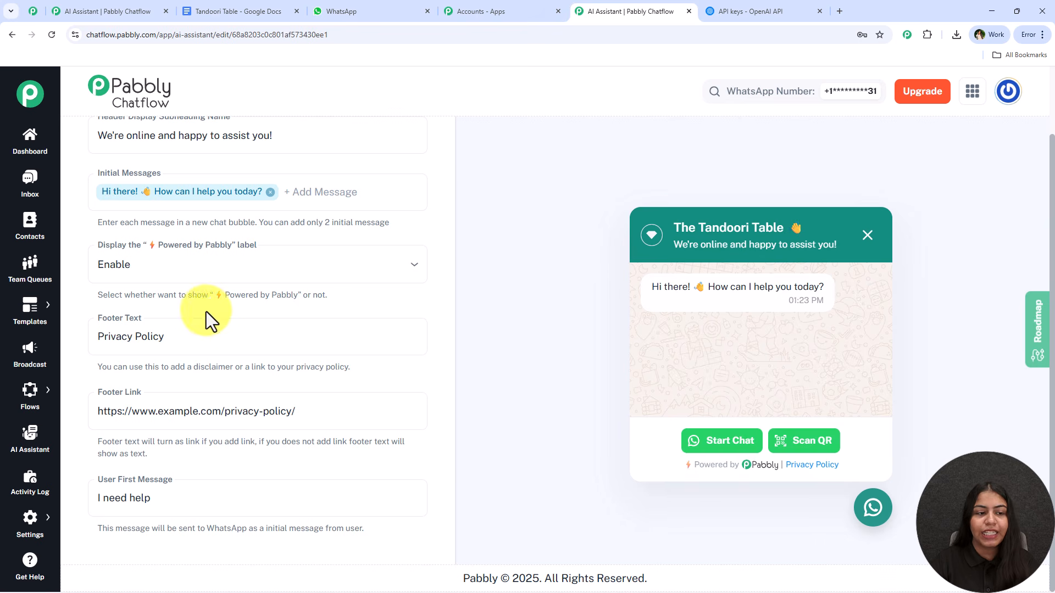
Set Powered by Pabbly to Disable and back to Enable, reviewing the footer text and link.
click(172, 267)
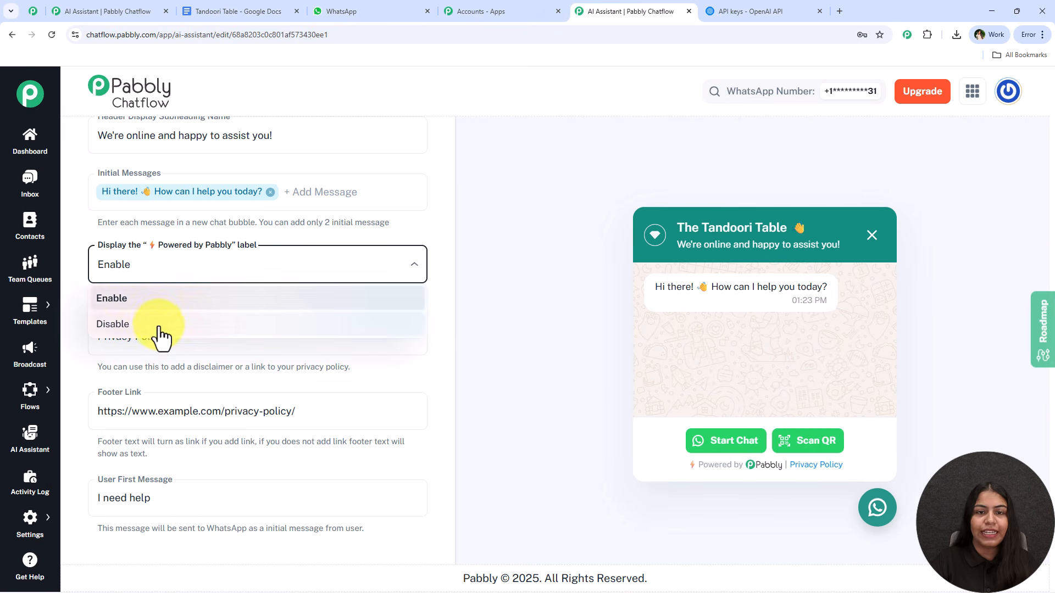
click(160, 326)
click(165, 272)
click(167, 298)
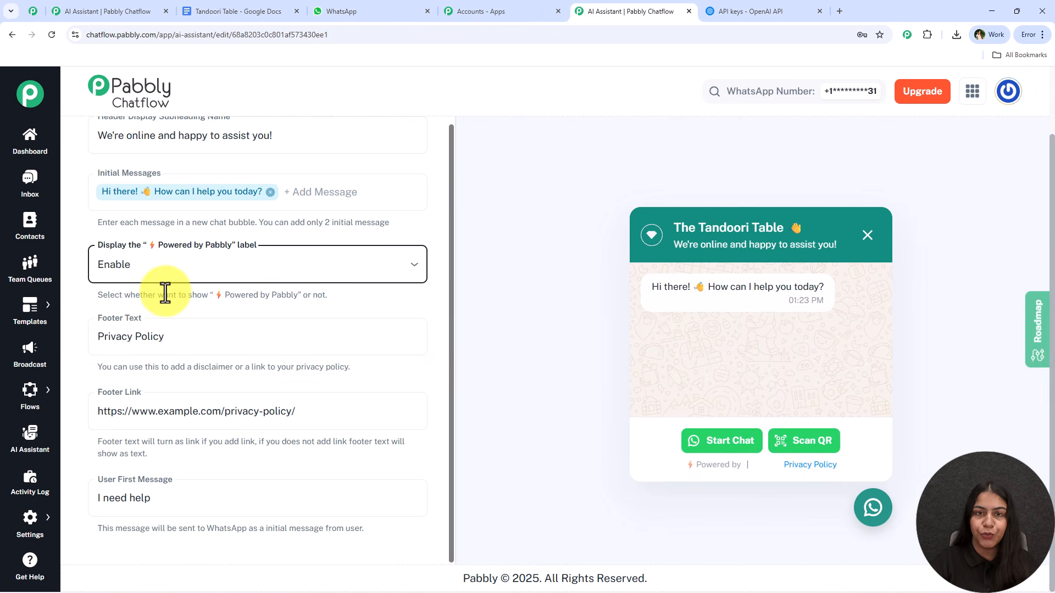
drag(695, 466, 780, 471)
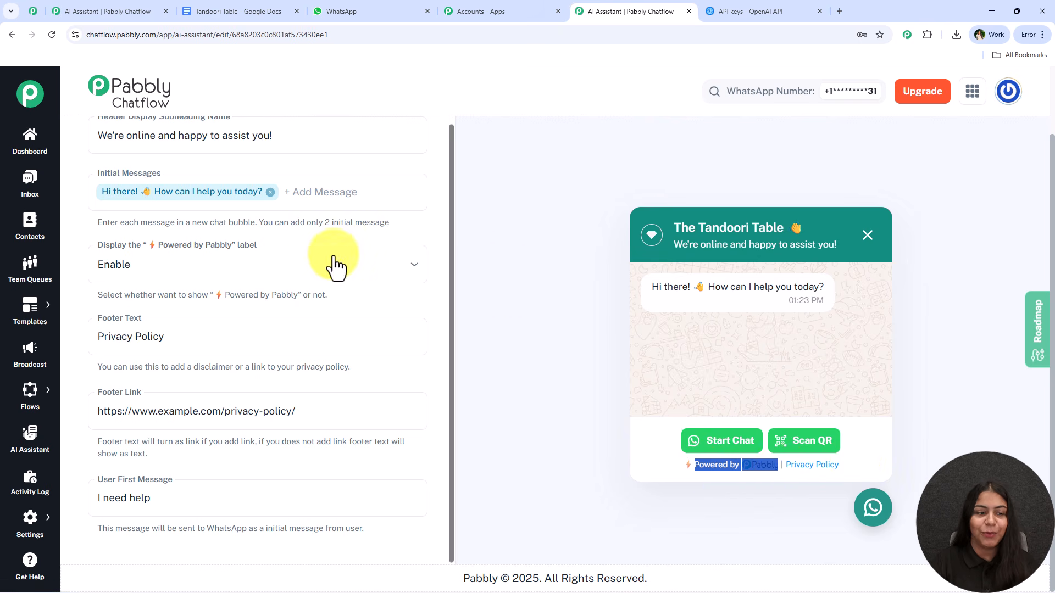
click(313, 306)
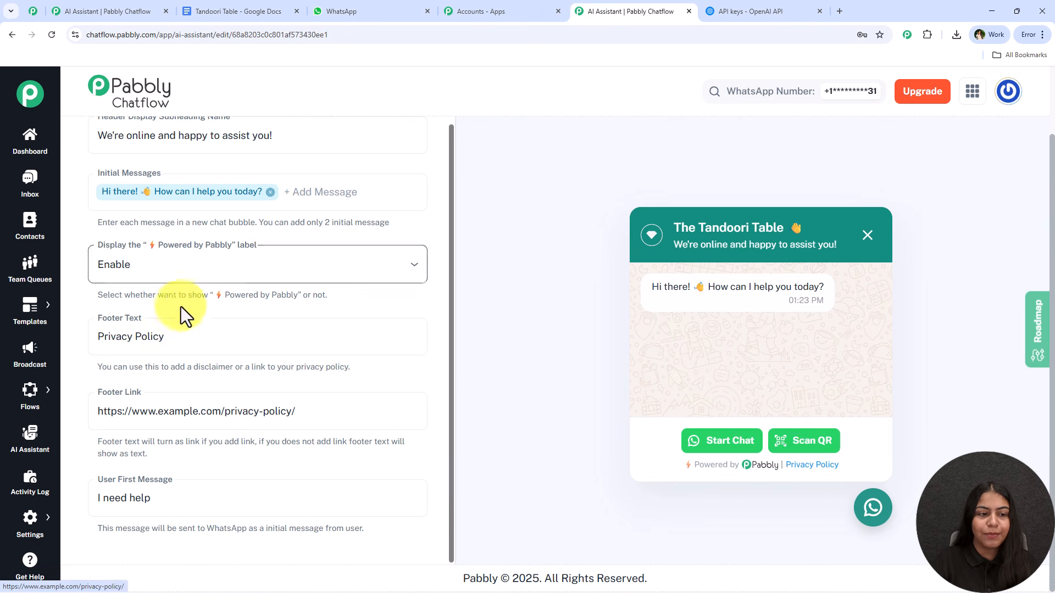
triple_click(199, 342)
click(198, 342)
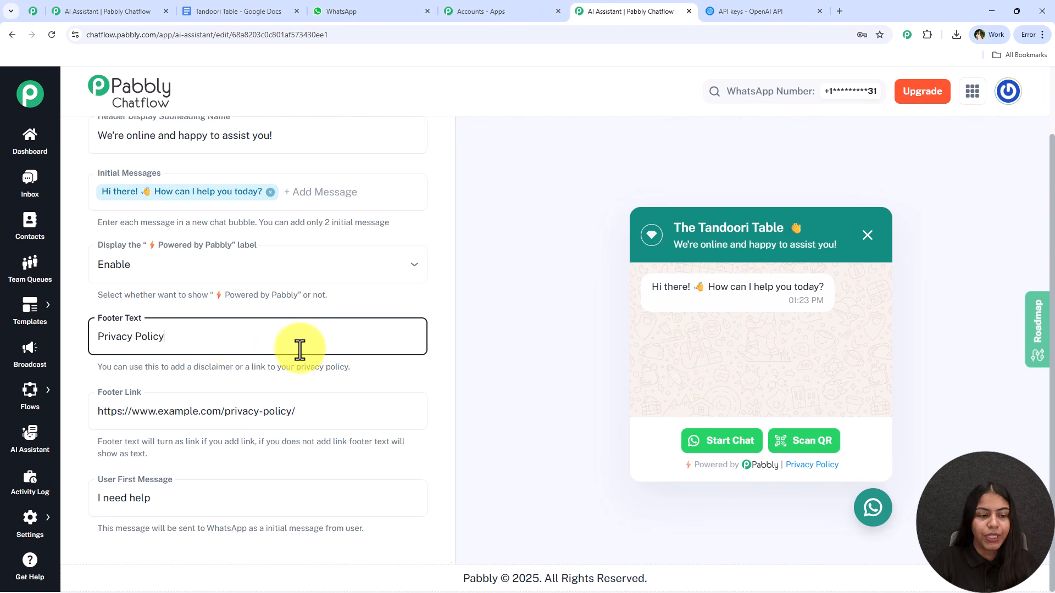
click(304, 406)
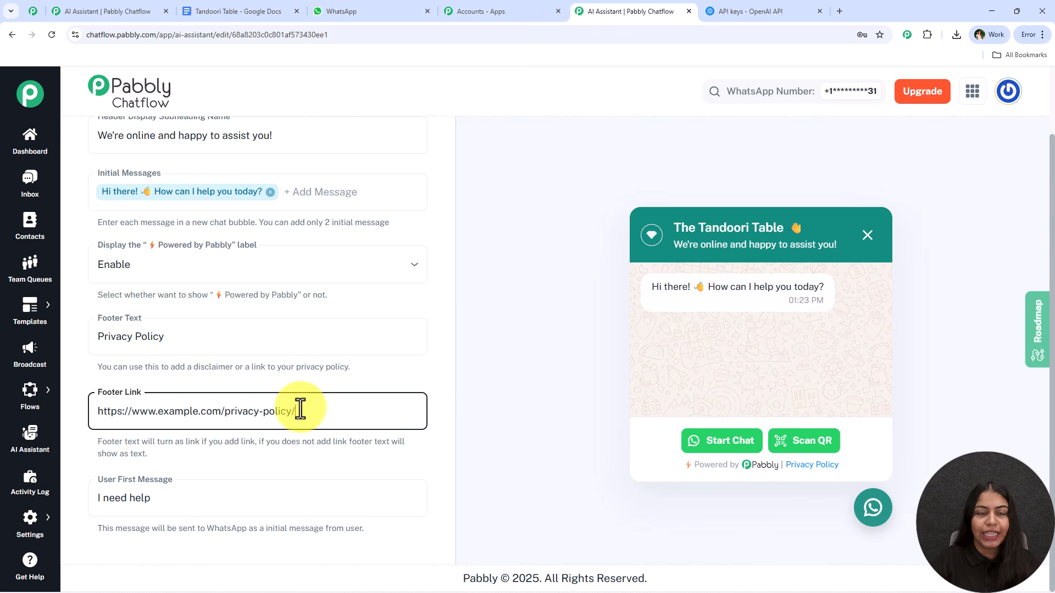
Prefix the User First Message with 'Hey' so it reads 'Hey I need help'.
click(281, 507)
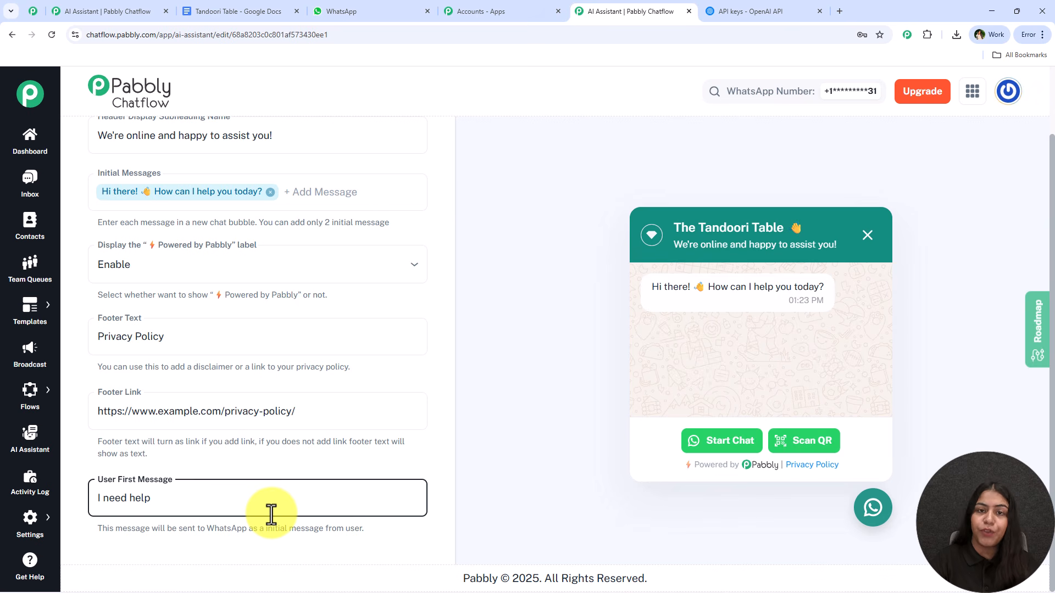
click(95, 499)
text(Hey)
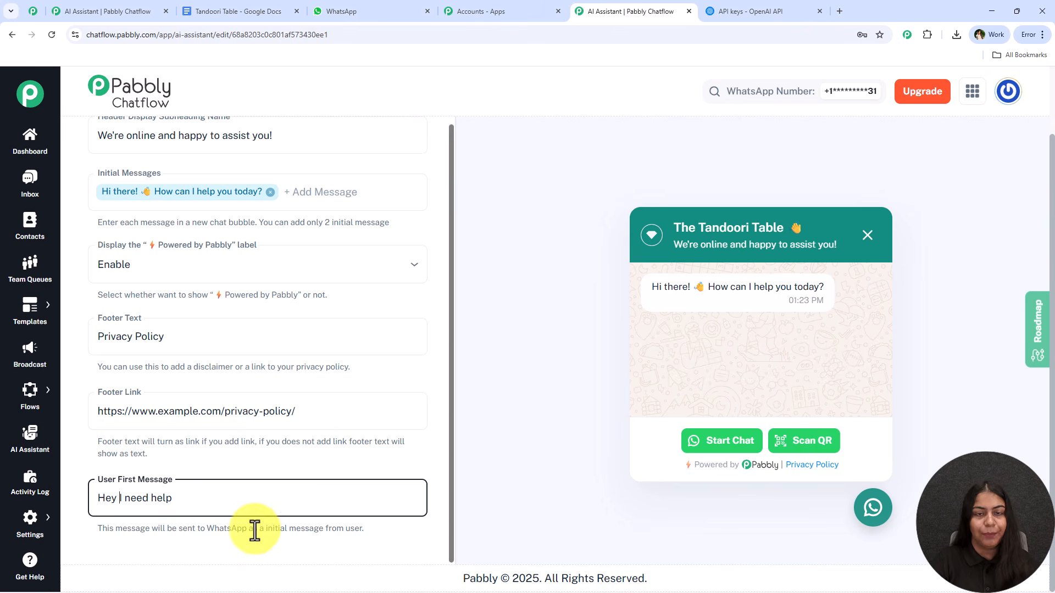
scroll(258, 511, up, 3)
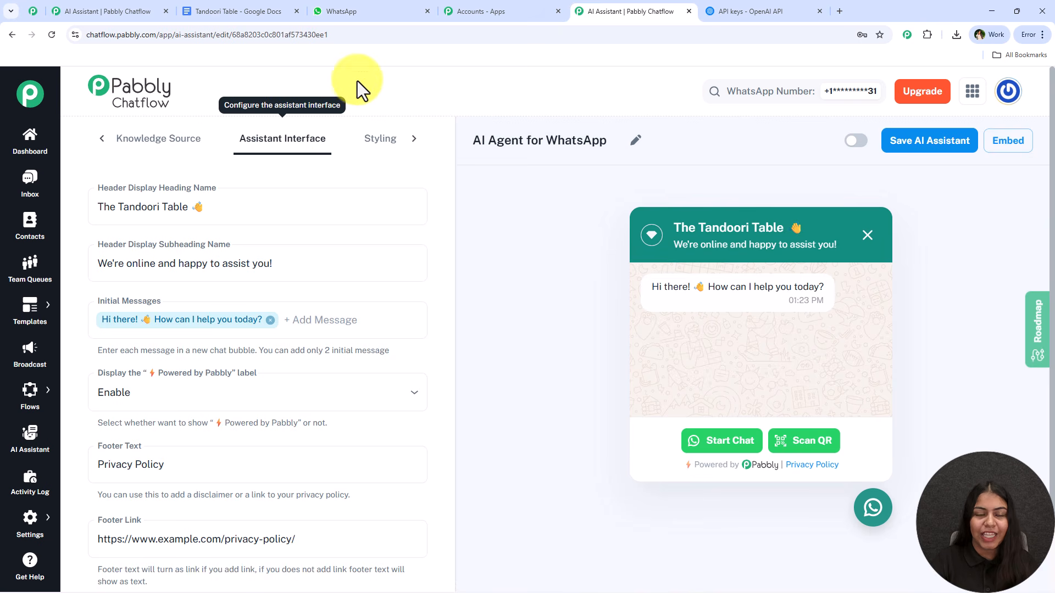
In Styling, set the Assistant Background Color to dark charcoal #292e2dff.
click(386, 132)
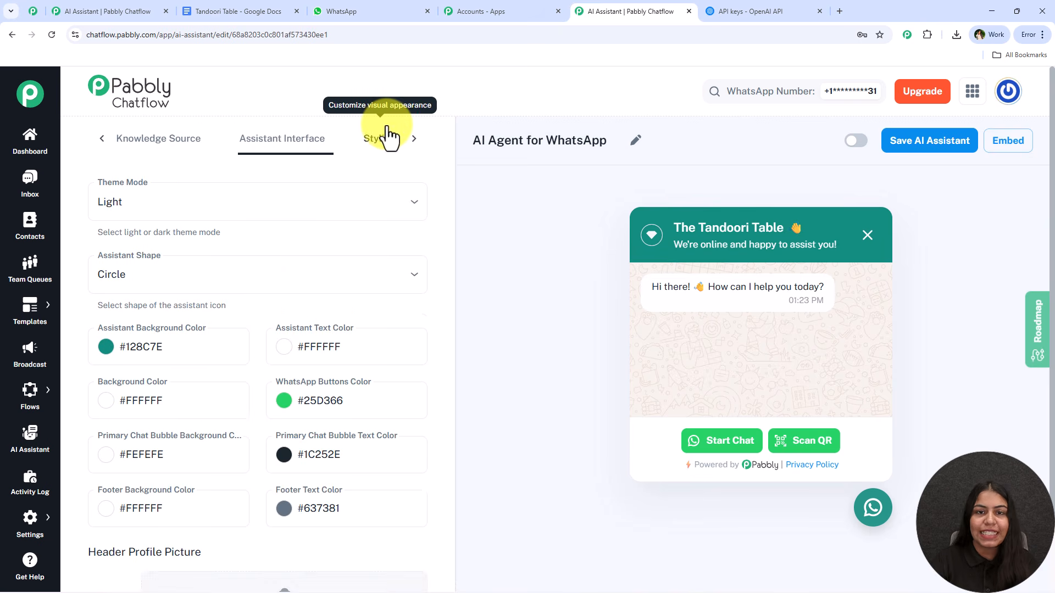
scroll(307, 330, down, 3)
scroll(291, 380, up, 3)
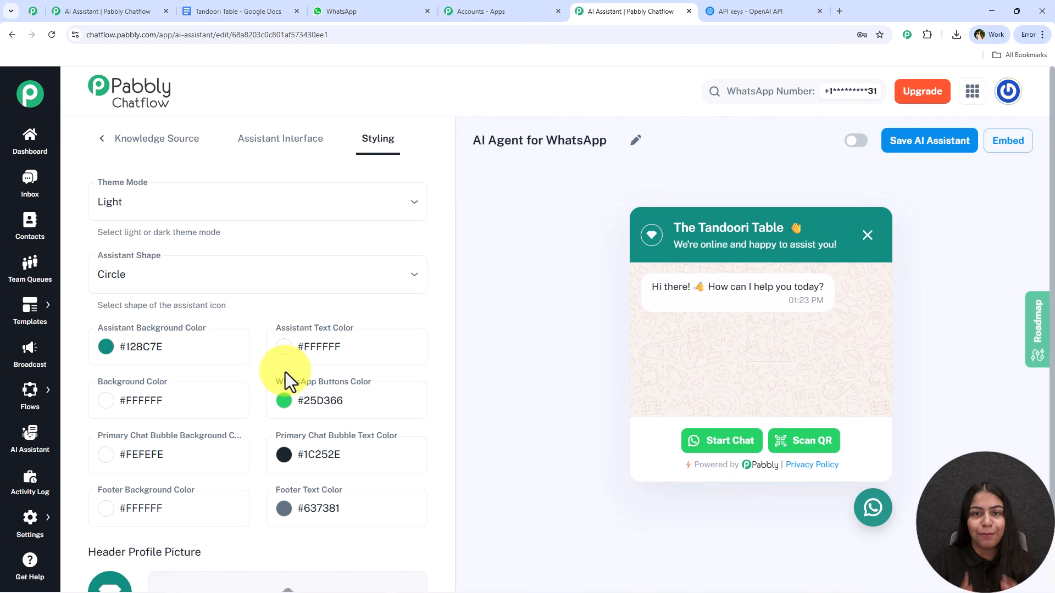
scroll(247, 370, down, 5)
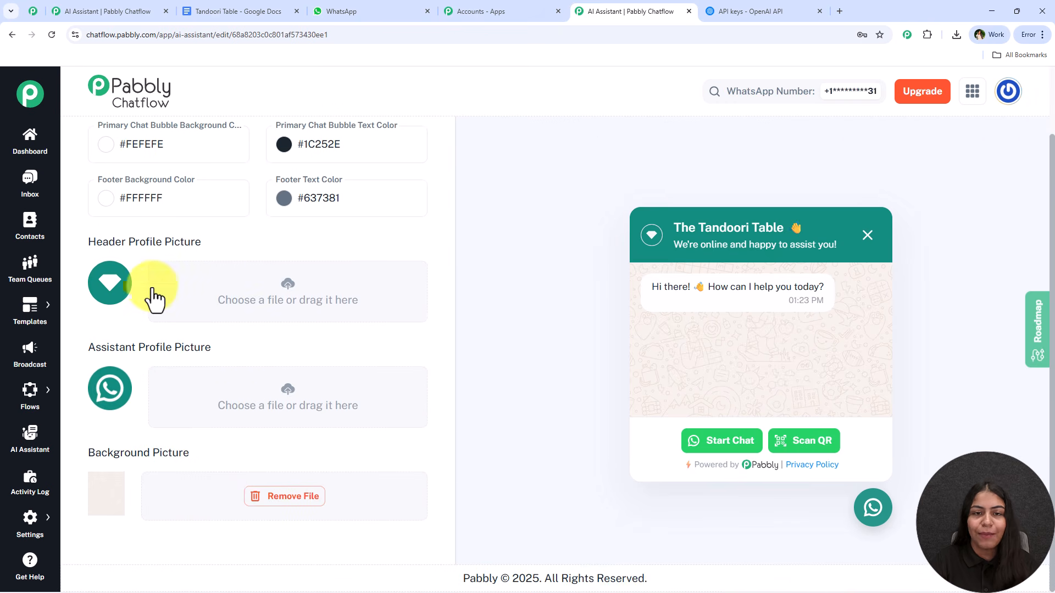
scroll(185, 382, up, 4)
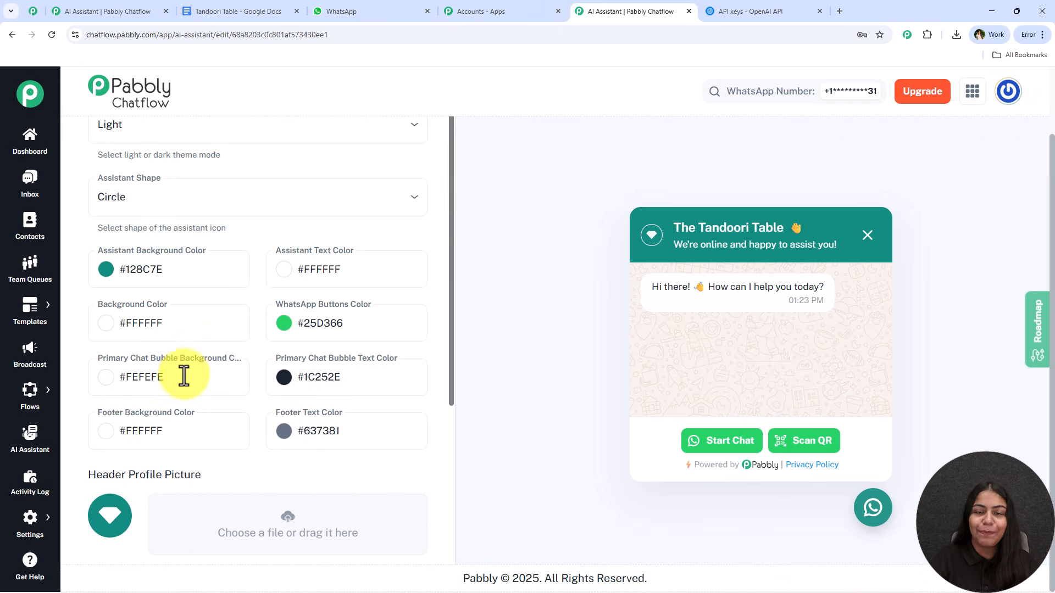
click(235, 274)
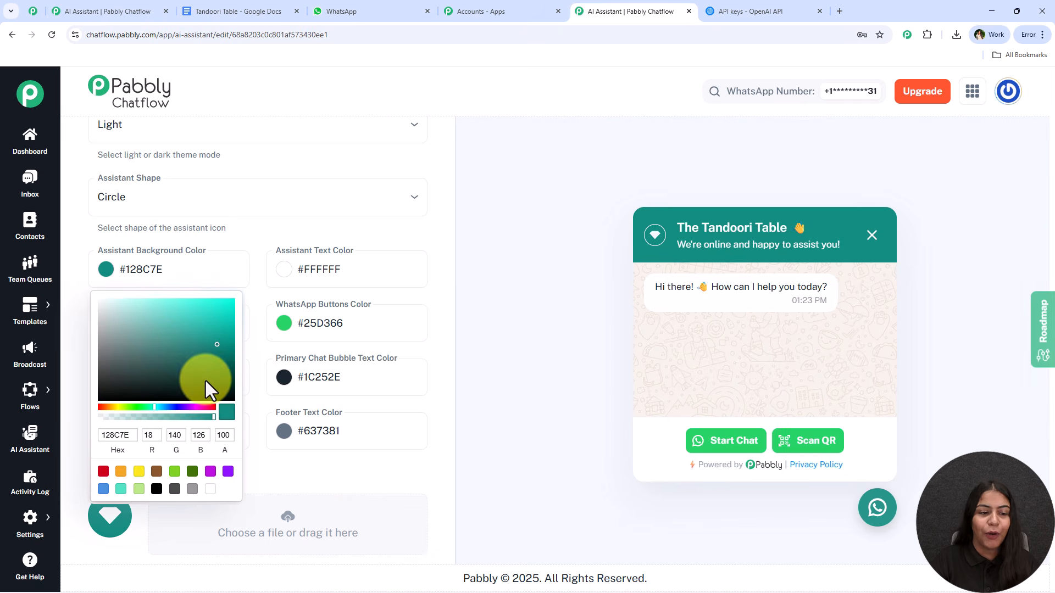
drag(177, 357, 119, 368)
click(112, 382)
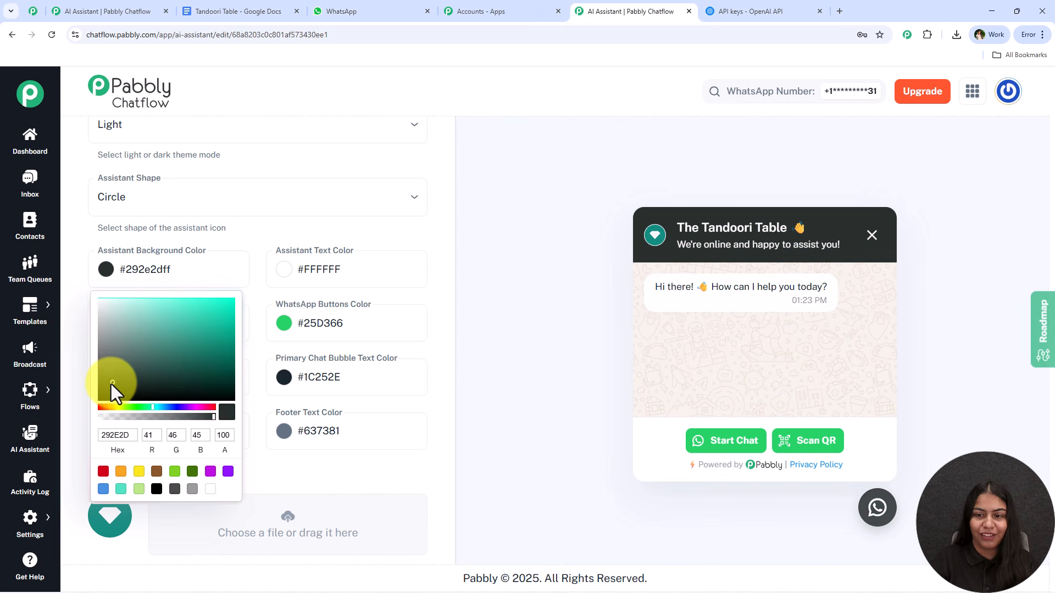
click(396, 233)
scroll(385, 247, up, 2)
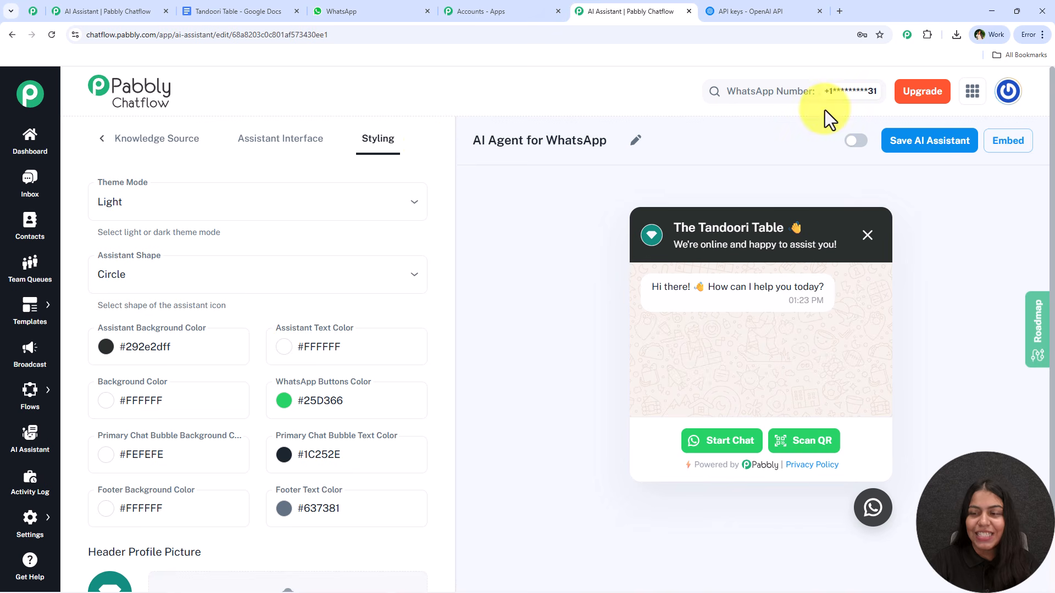
Turn on the AI assistant and save it, then open the Inbox in a new tab.
click(855, 141)
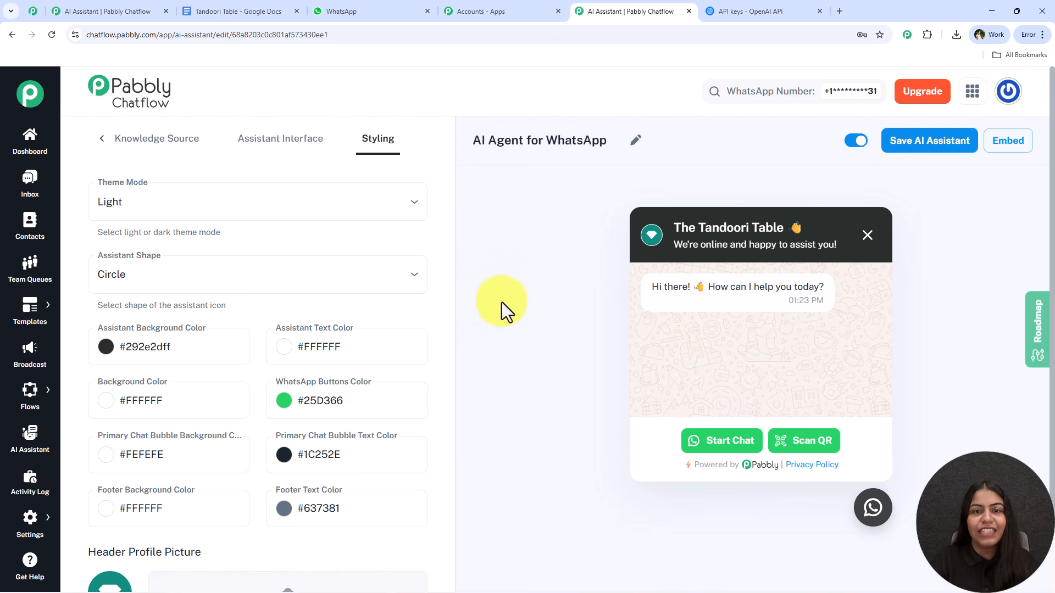
click(907, 145)
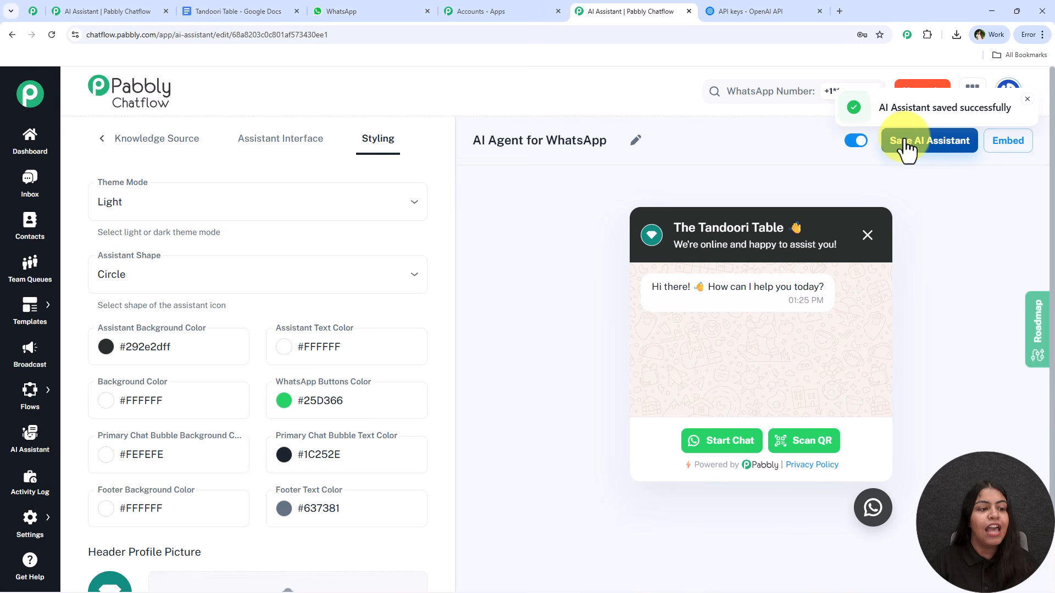
ctrl+click(28, 195)
click(776, 6)
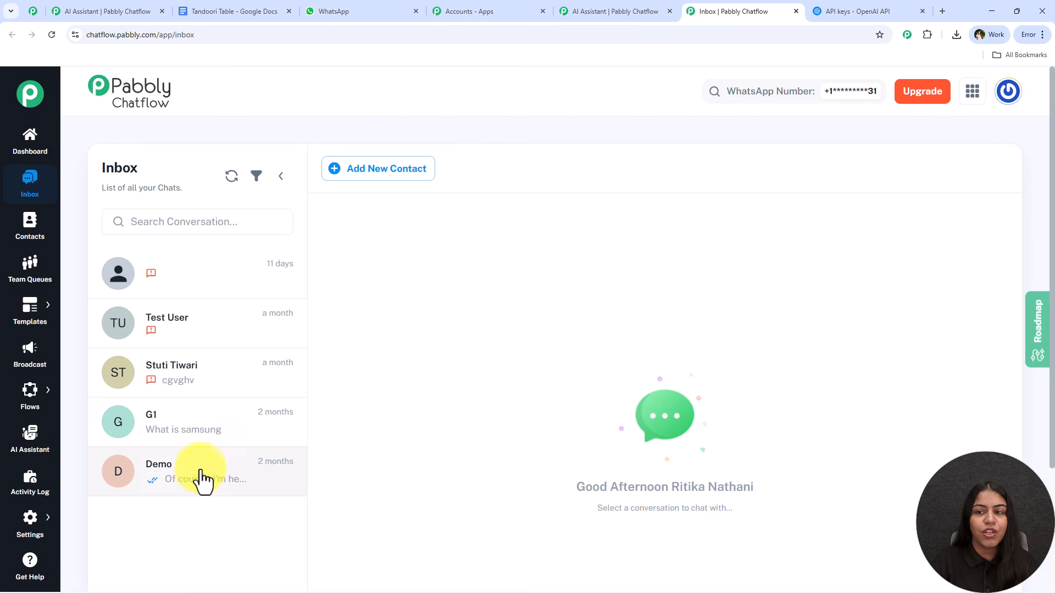
In the Demo conversation, enable AI Agent for WhatsApp as the chat's AI assistant.
click(201, 478)
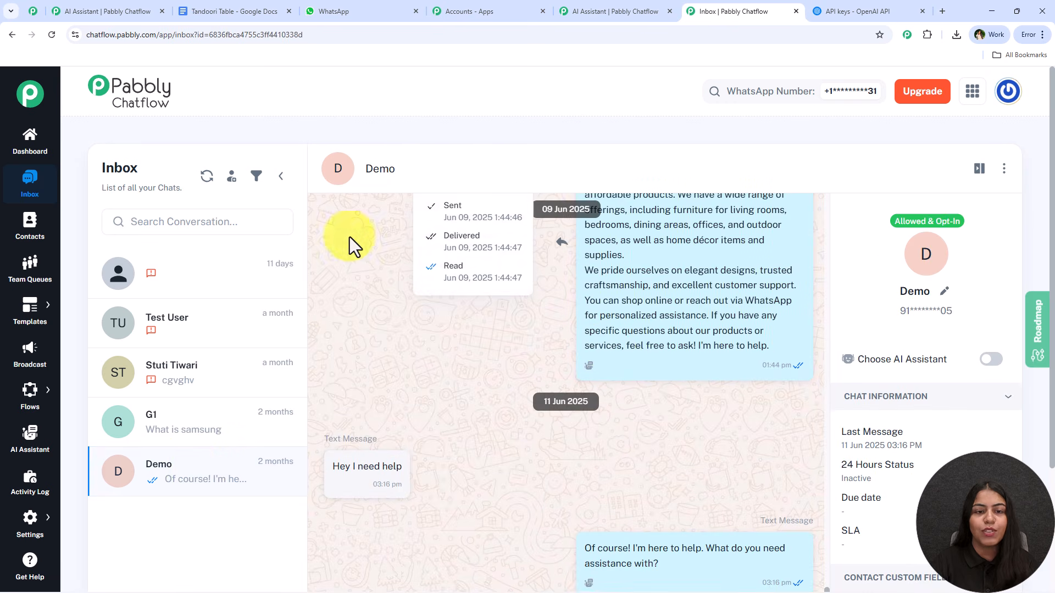
scroll(457, 354, down, 2)
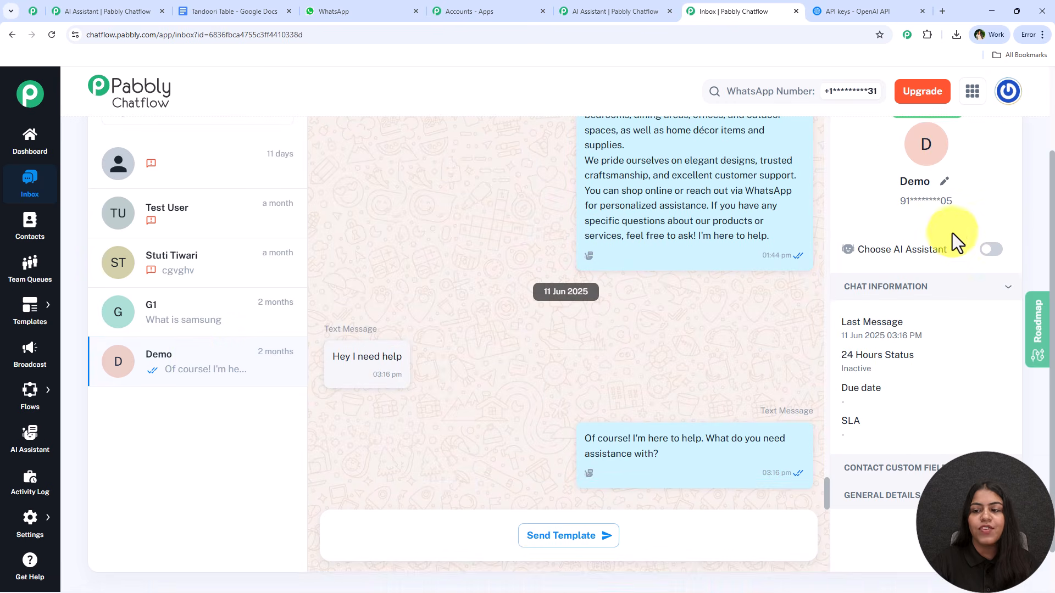
click(988, 253)
click(486, 276)
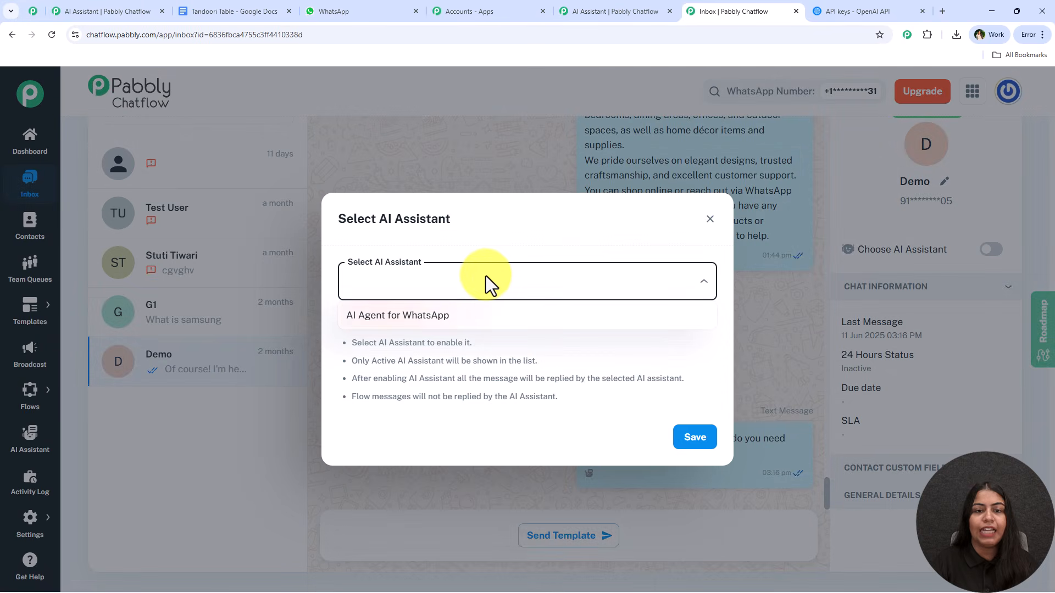
click(446, 318)
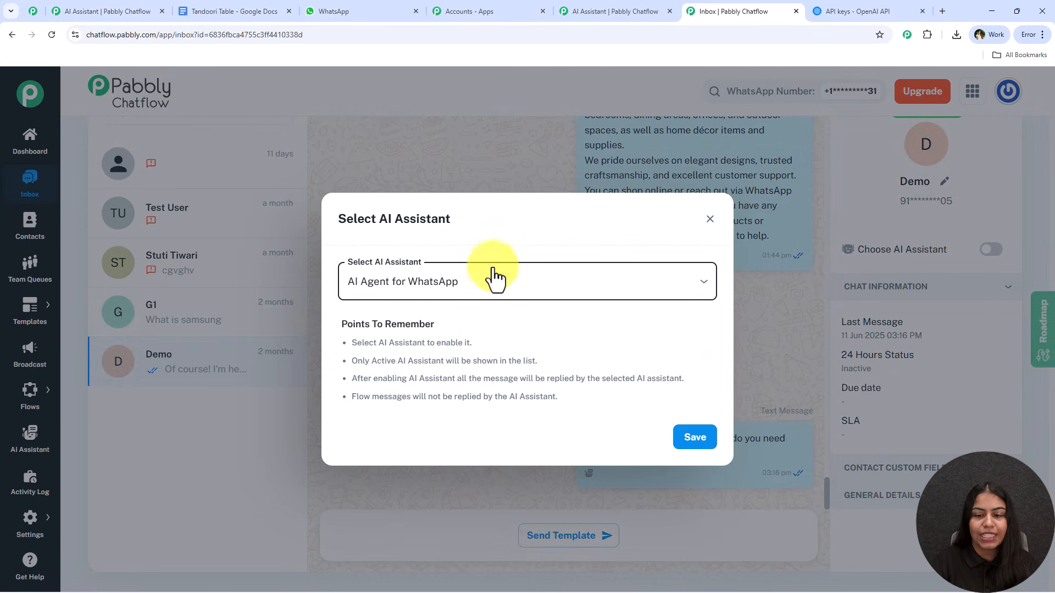
click(691, 441)
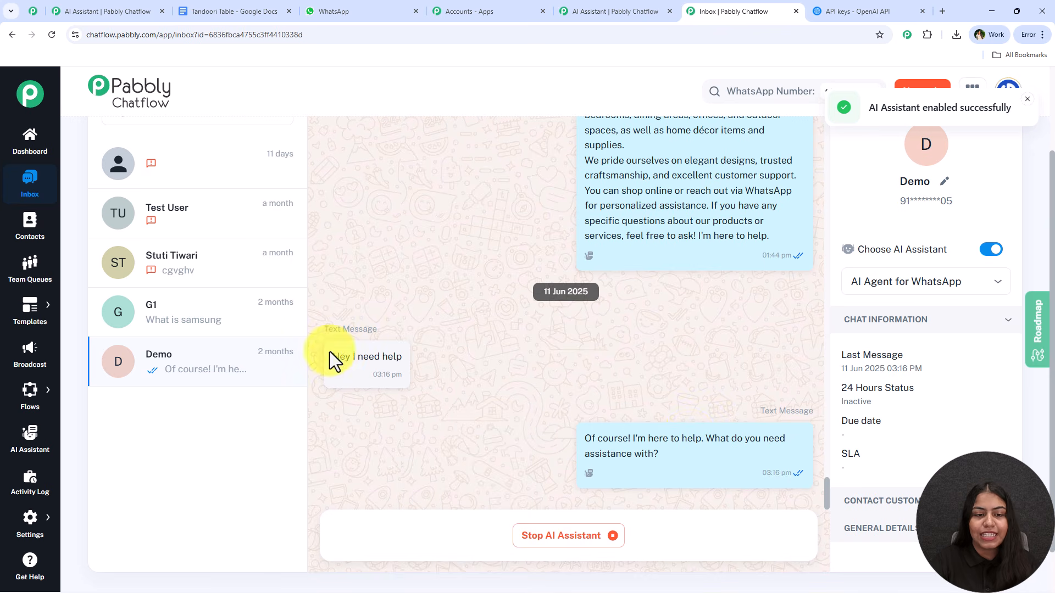
Review the 'Hey I need help' message and the assistant's reply in the Demo chat.
drag(331, 357, 396, 358)
drag(582, 440, 672, 468)
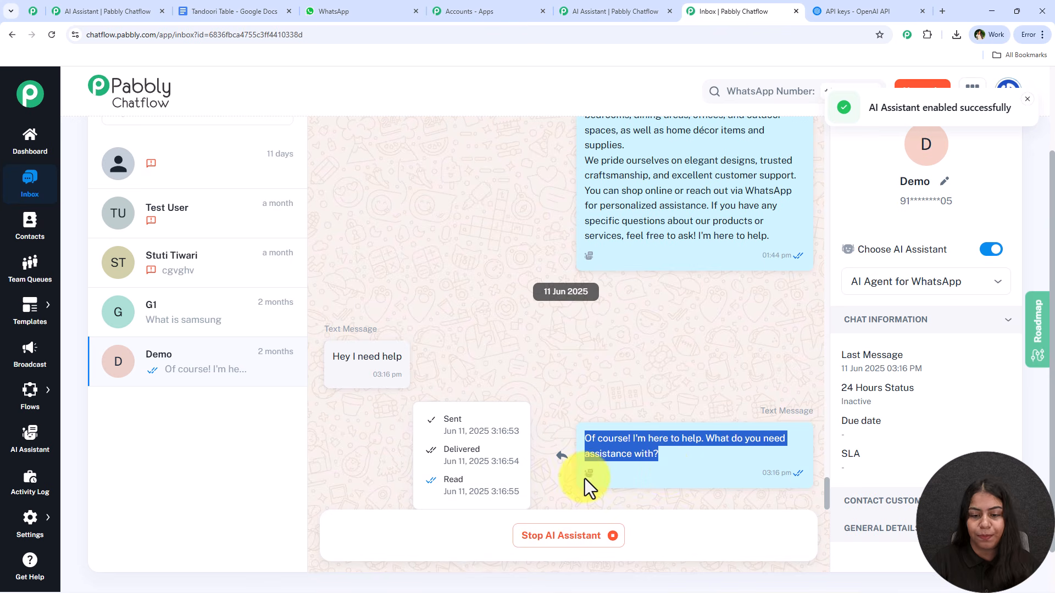
click(558, 391)
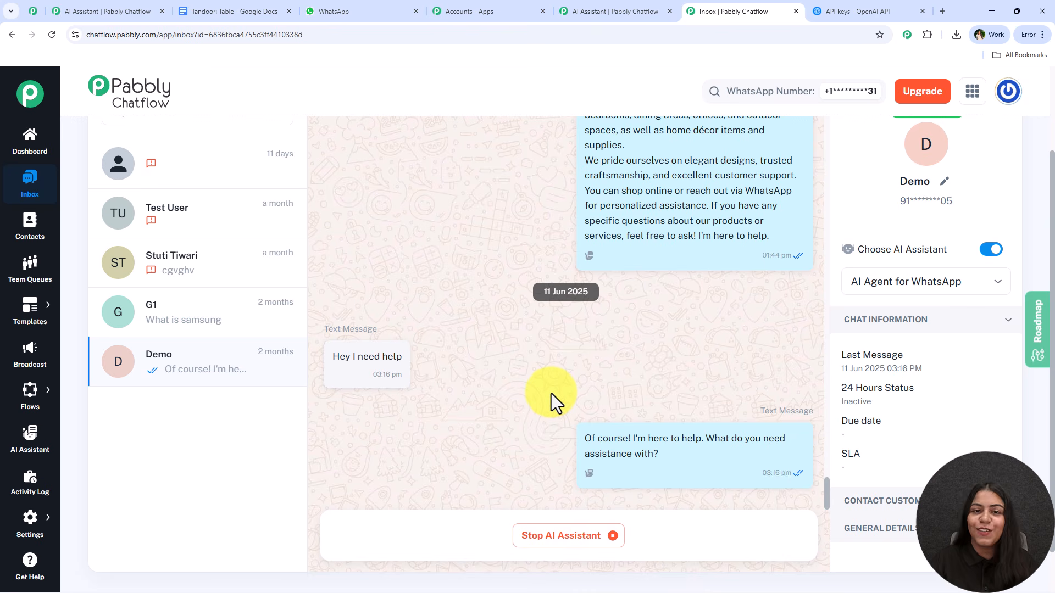
mouse_move(22, 522)
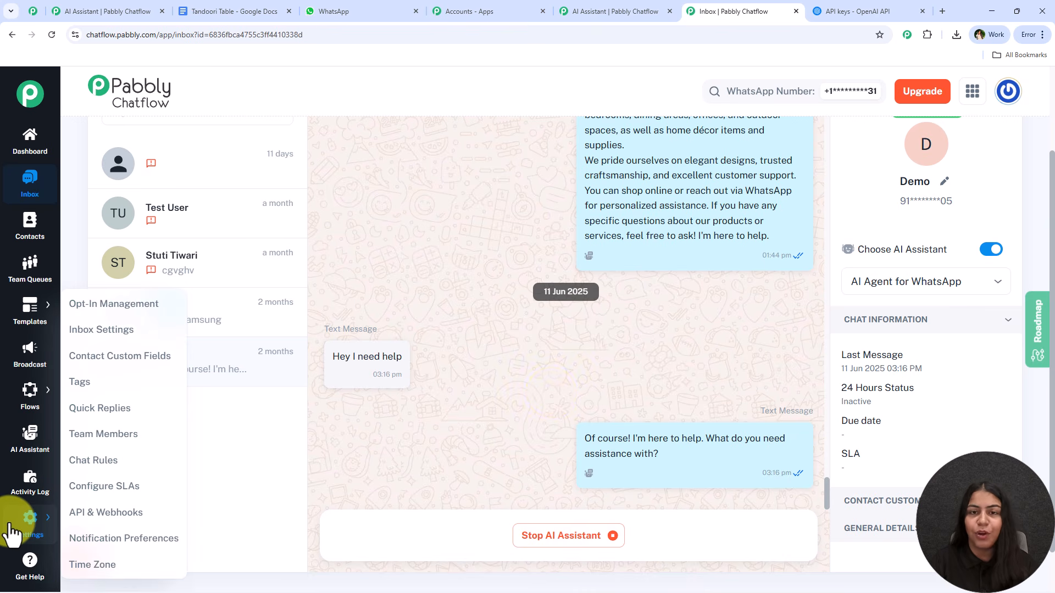
Enable AI auto replies routing the My Customers list to AI Agent for WhatsApp, and save.
click(97, 328)
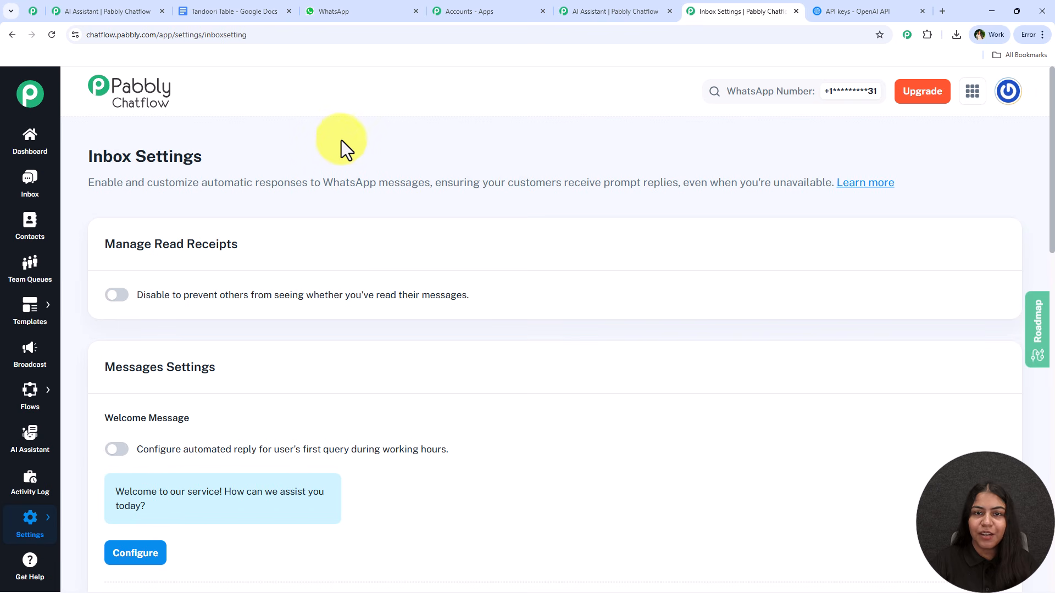
scroll(396, 370, down, 15)
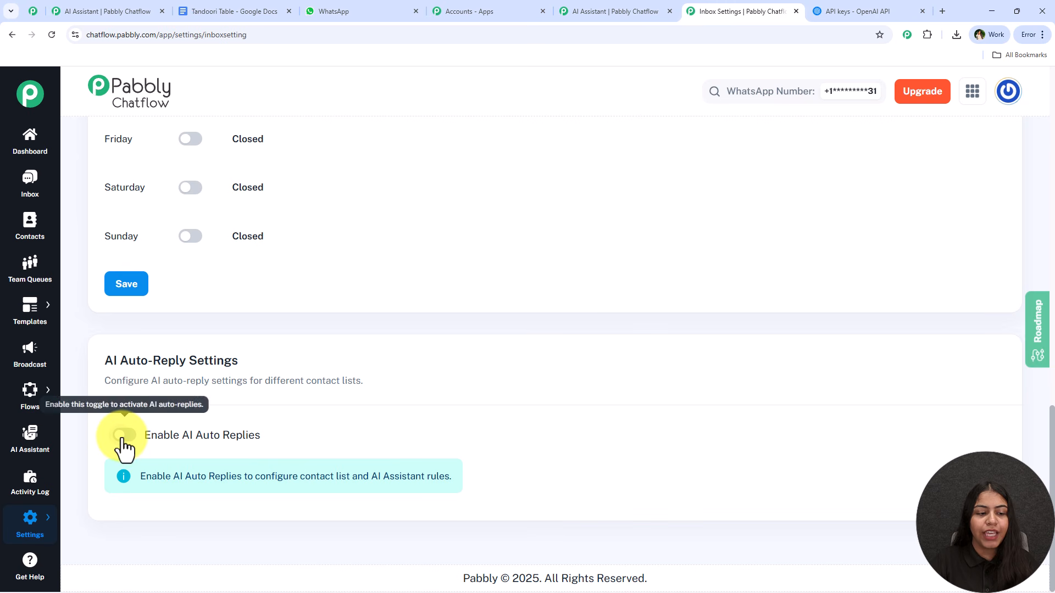
click(123, 437)
scroll(472, 354, down, 2)
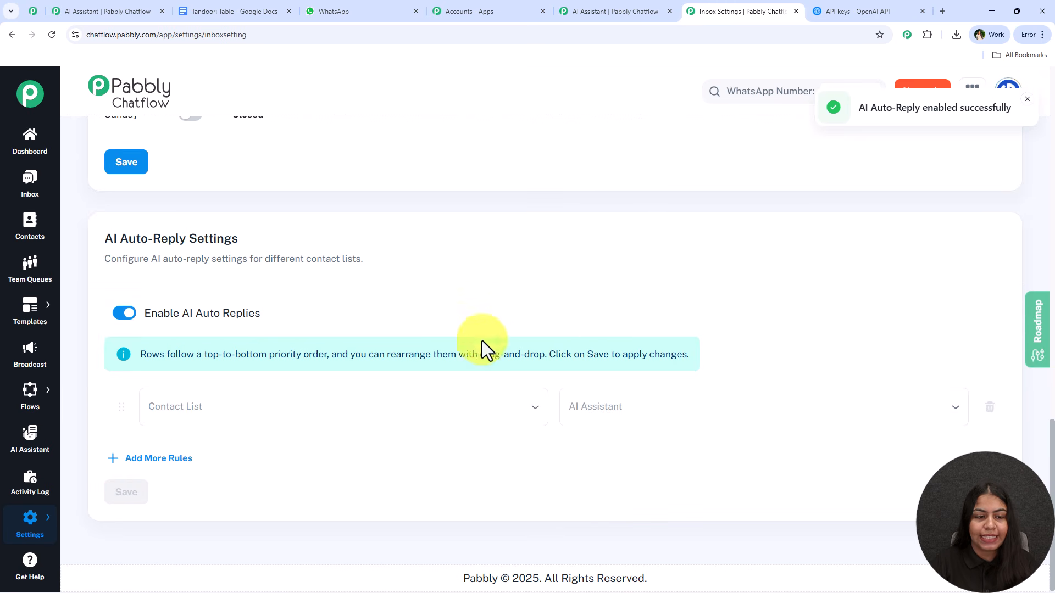
click(234, 406)
click(306, 443)
click(644, 409)
click(633, 339)
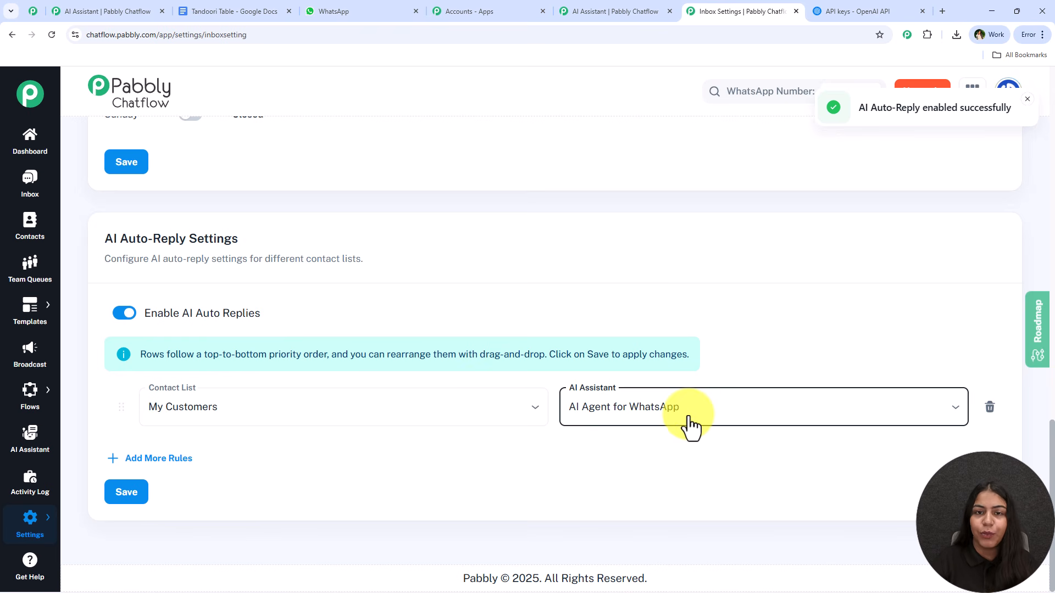
click(140, 501)
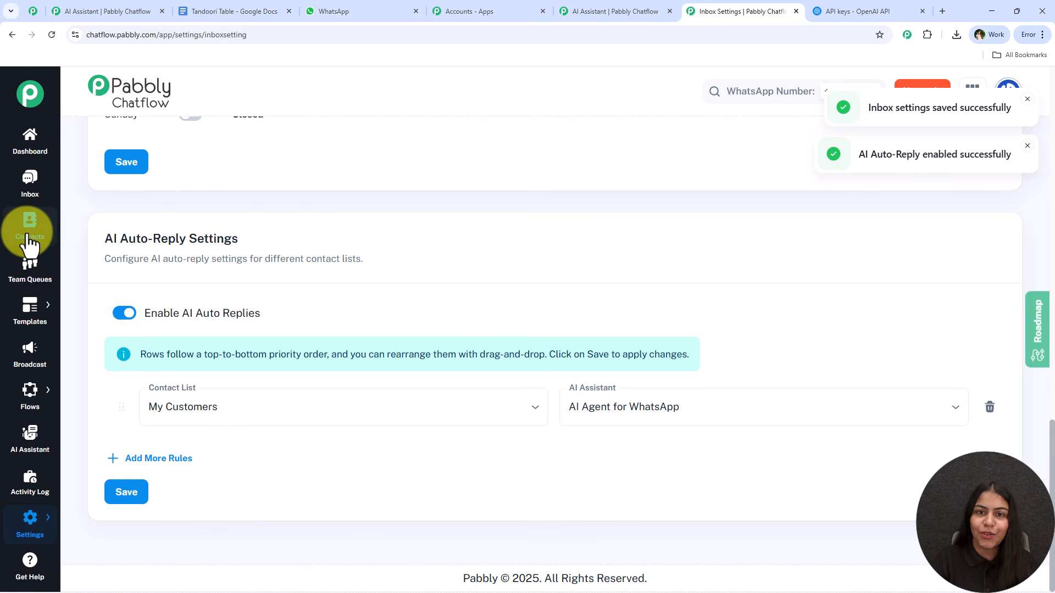
click(609, 10)
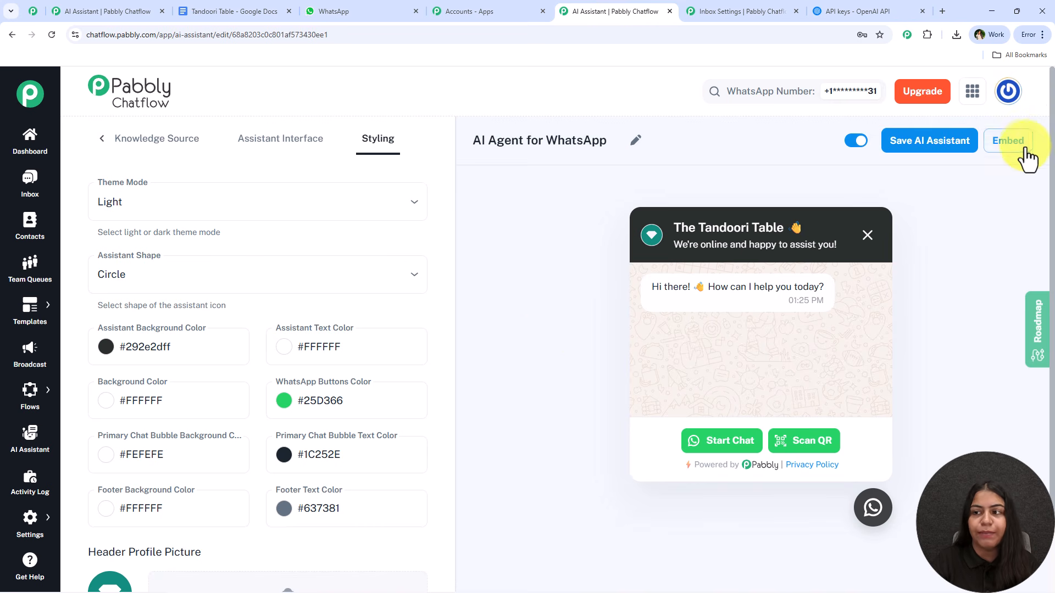
View and select the assistant's embed script, close it, and go to the WhatsApp chat.
click(1008, 140)
drag(426, 316, 373, 254)
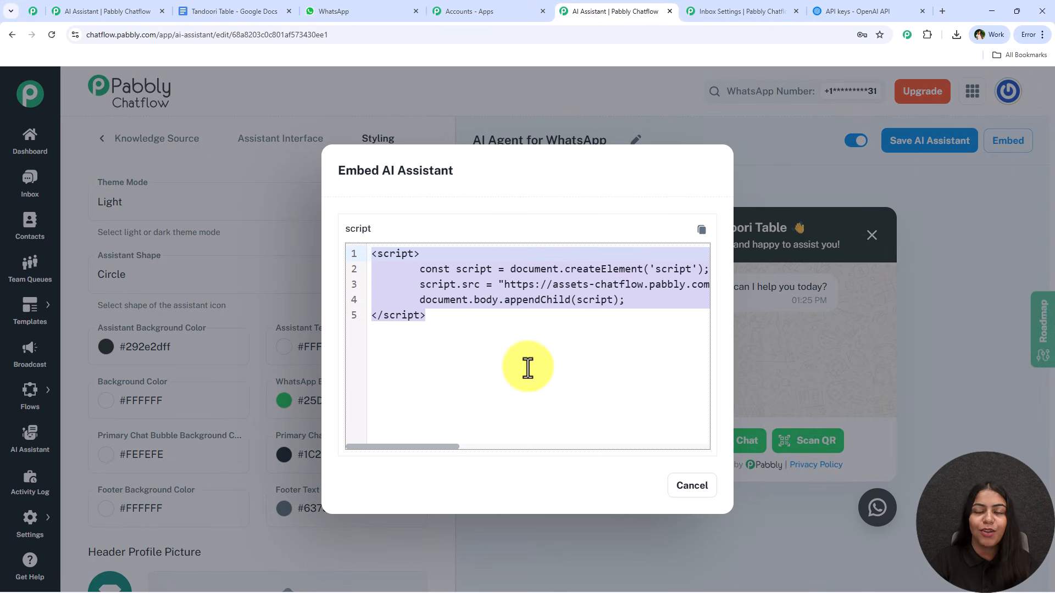
click(693, 491)
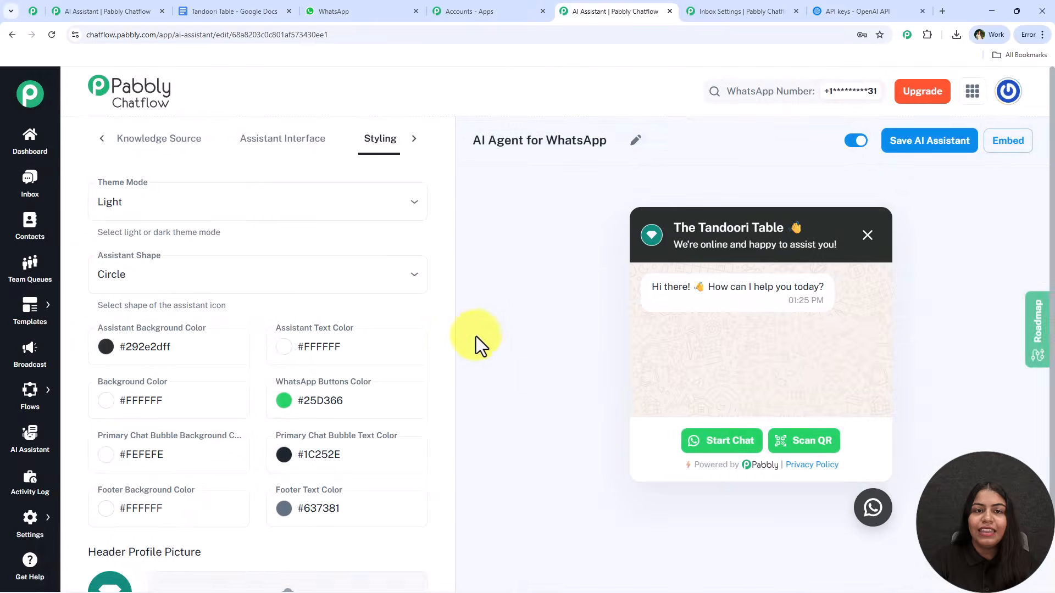
click(345, 2)
Clear the Pabbly ChatFlow chat history in WhatsApp Web.
click(1029, 89)
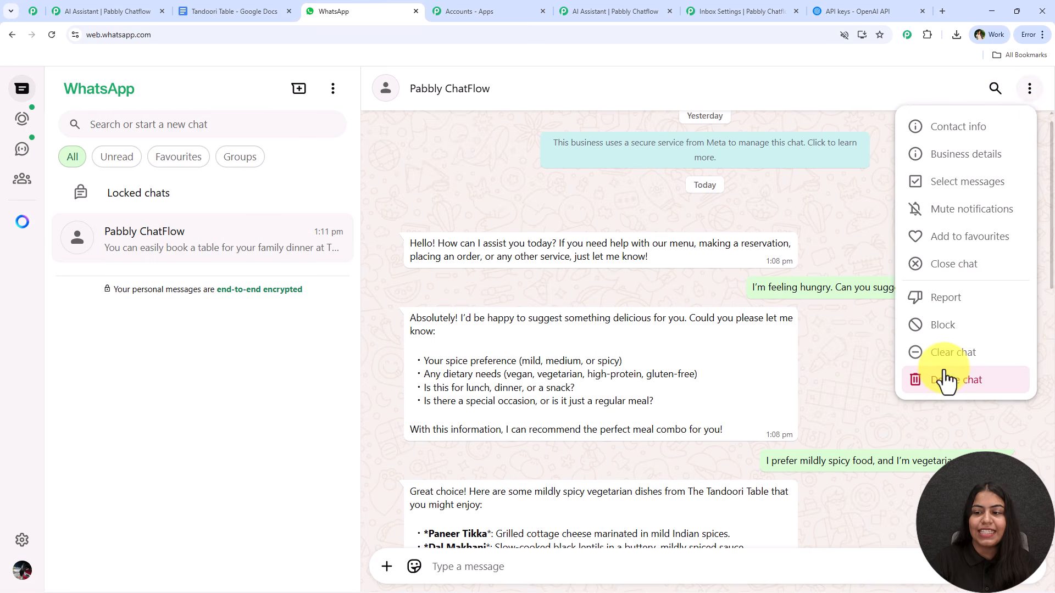
click(944, 349)
click(625, 401)
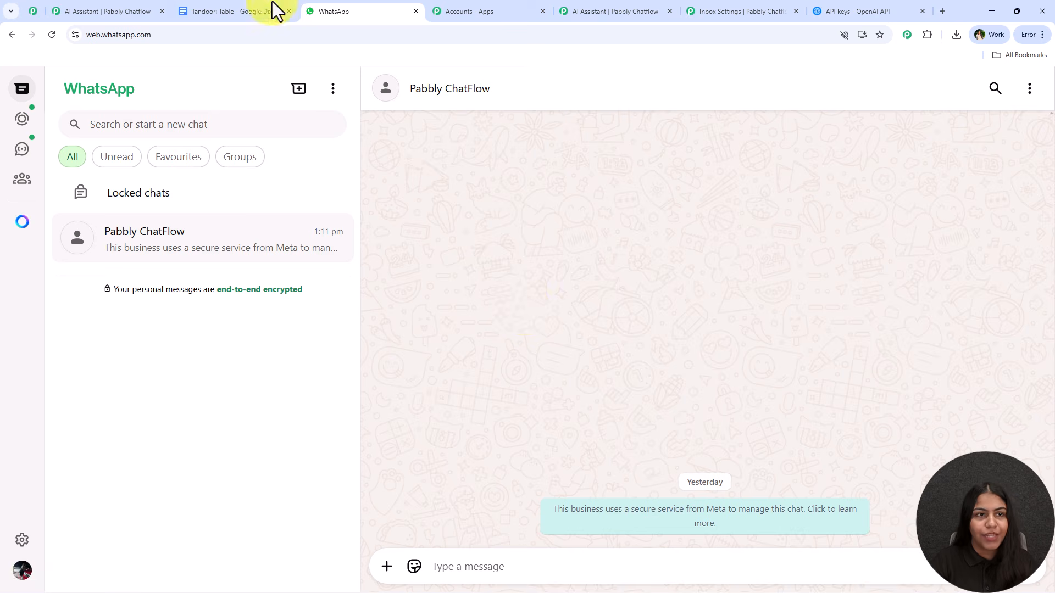
Send the message 'Hey I need help' to the bot.
click(295, 7)
scroll(522, 358, down, 10)
scroll(500, 392, down, 15)
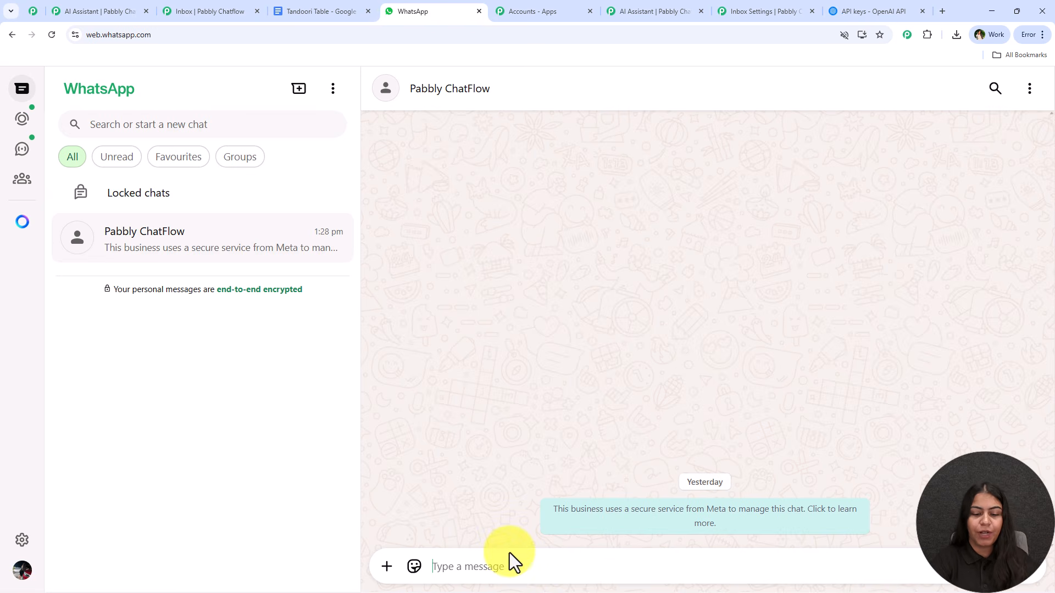
text(H)
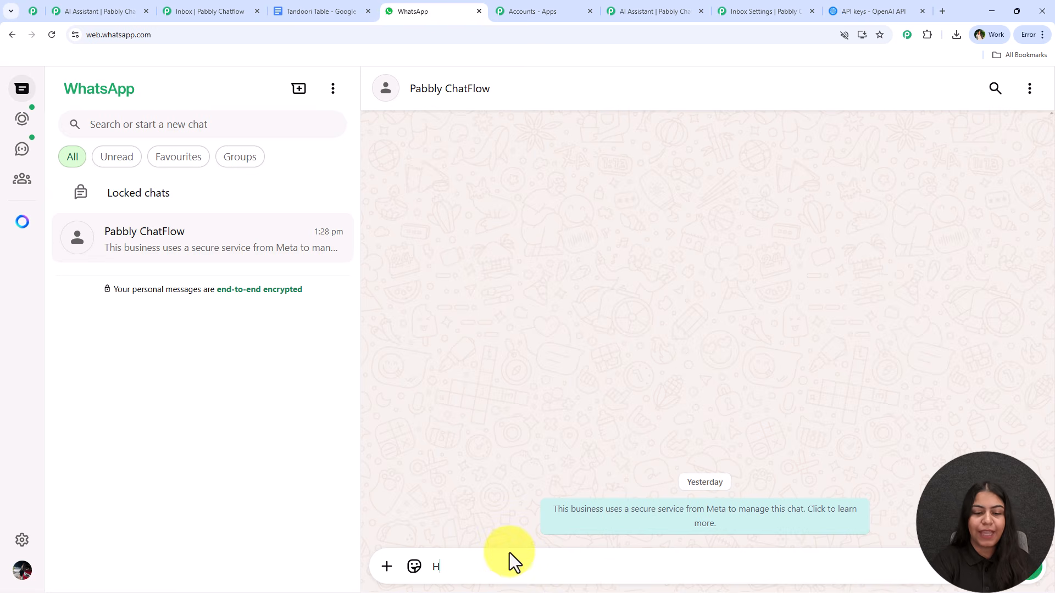
text(ey I)
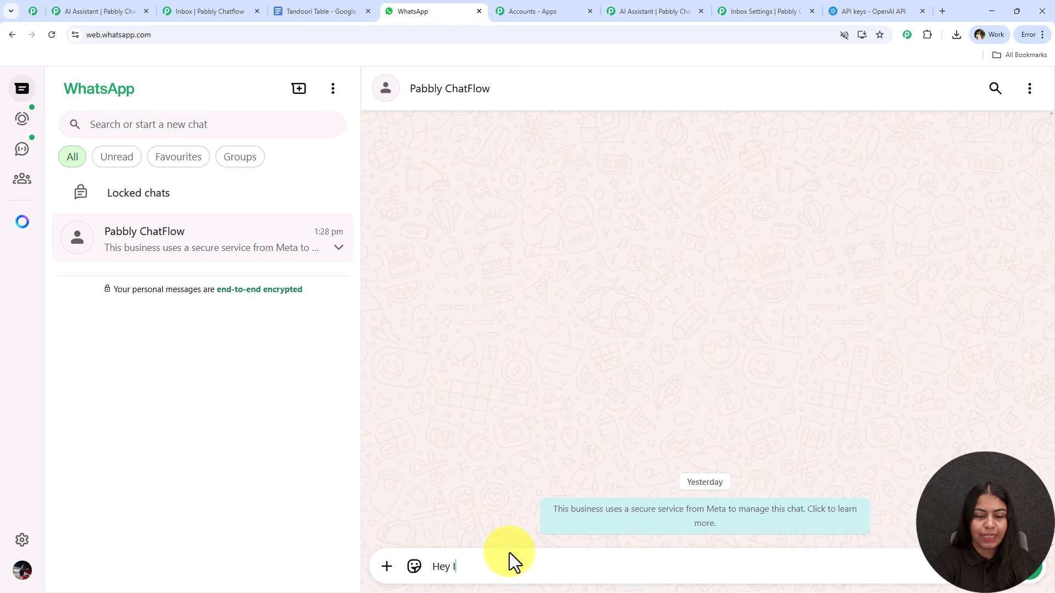
text( need help)
key(Return)
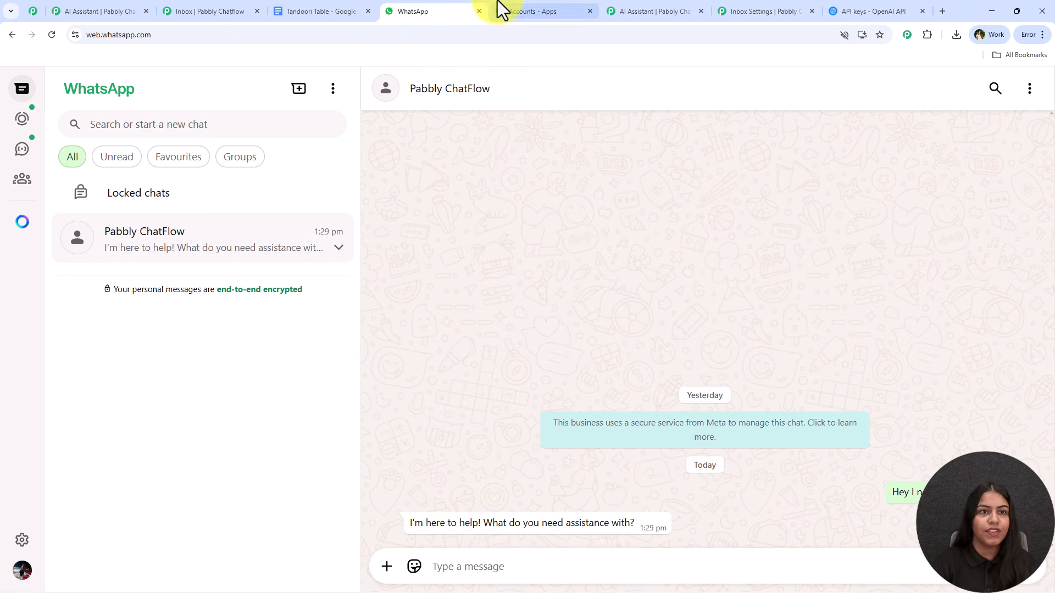
Select the home-delivery question in the Tandoori Table FAQ document.
click(329, 8)
scroll(306, 278, up, 4)
drag(517, 262, 305, 263)
key(ctrl+c)
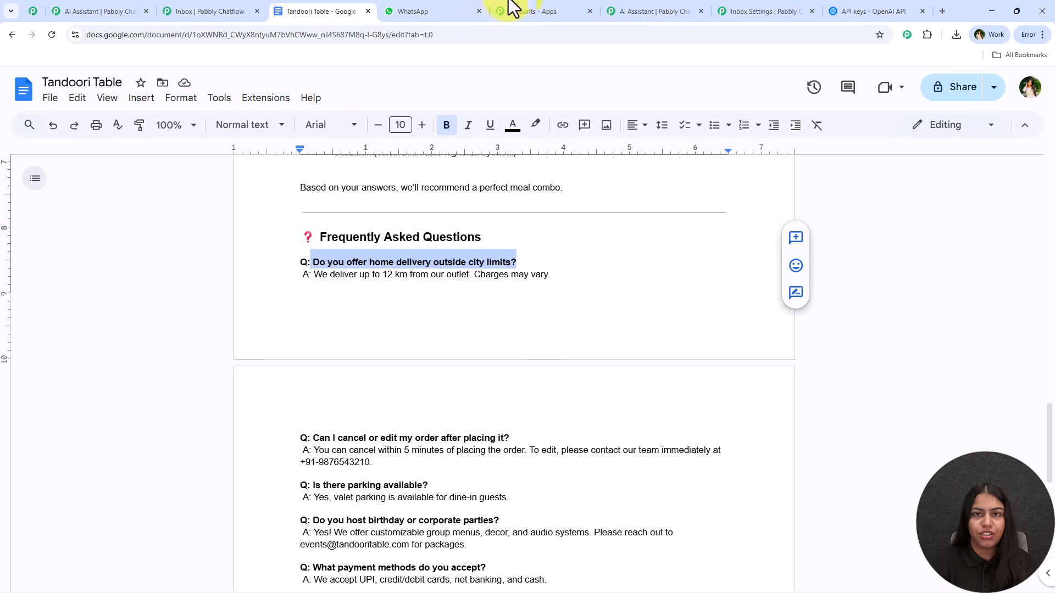
Send the home-delivery question and compare the bot's 12 km answer with the FAQ.
click(486, 9)
key(ctrl+v)
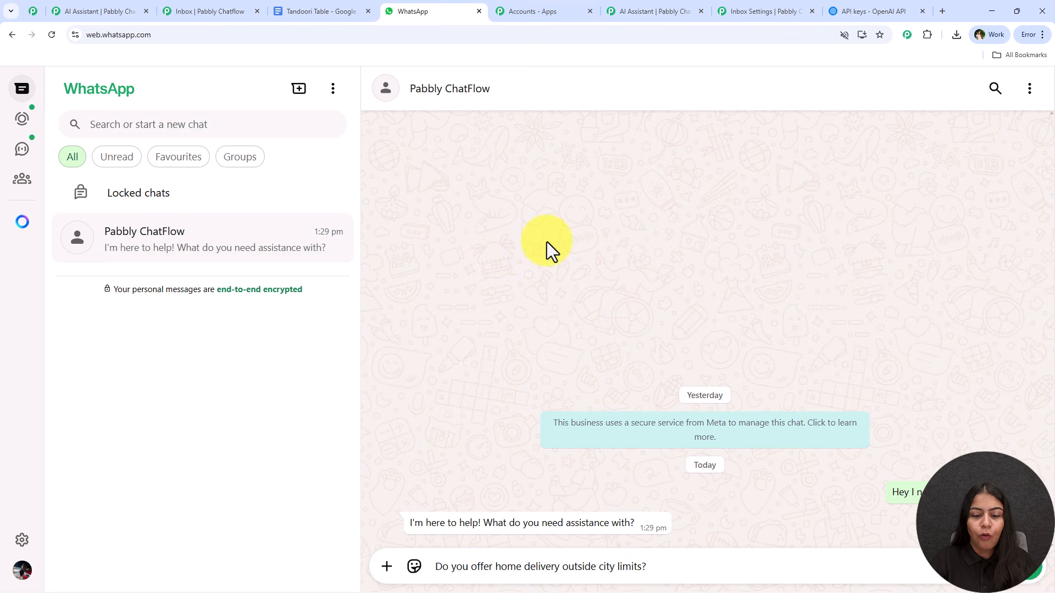
key(Return)
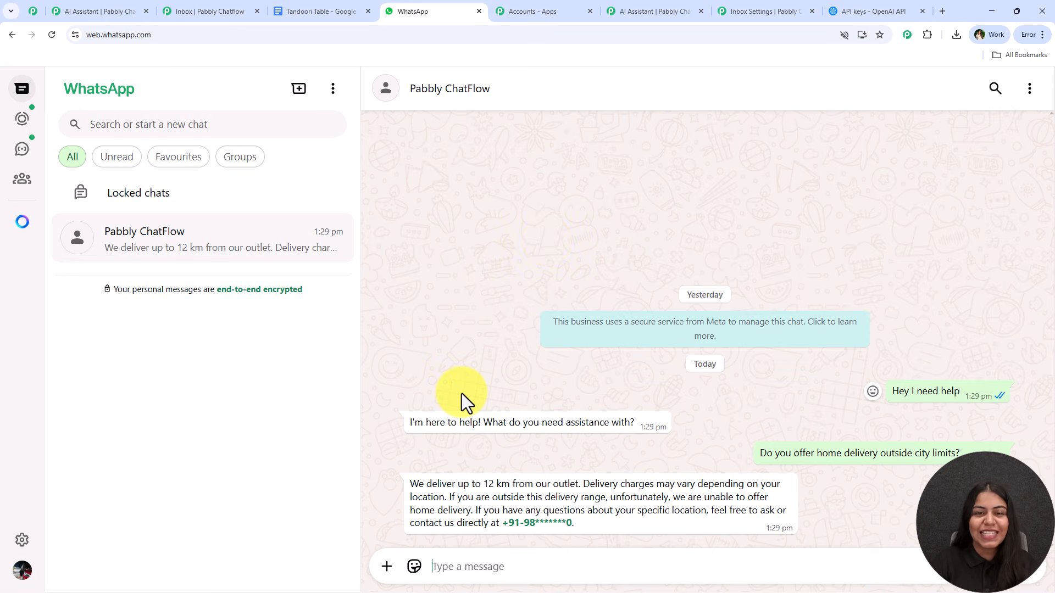
drag(404, 480, 580, 484)
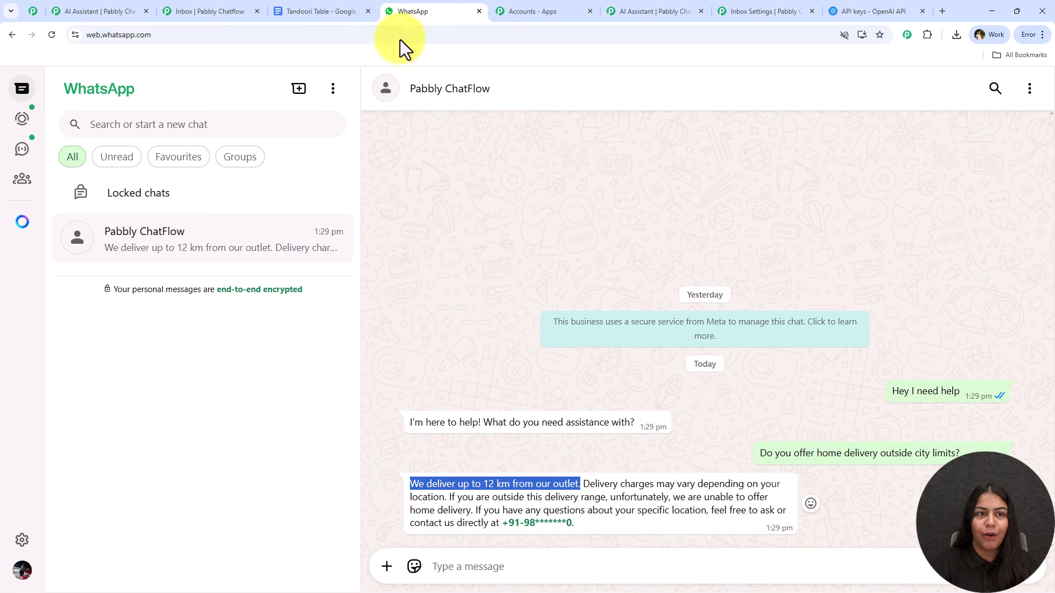
click(321, 11)
drag(307, 278, 459, 285)
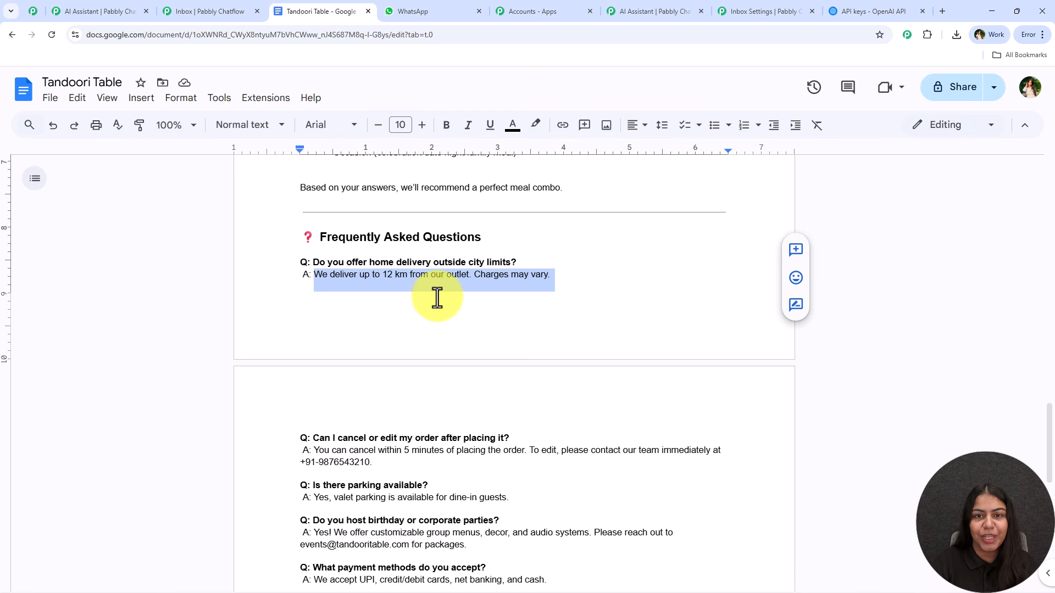
Paste and send the birthday and corporate parties question.
click(407, 5)
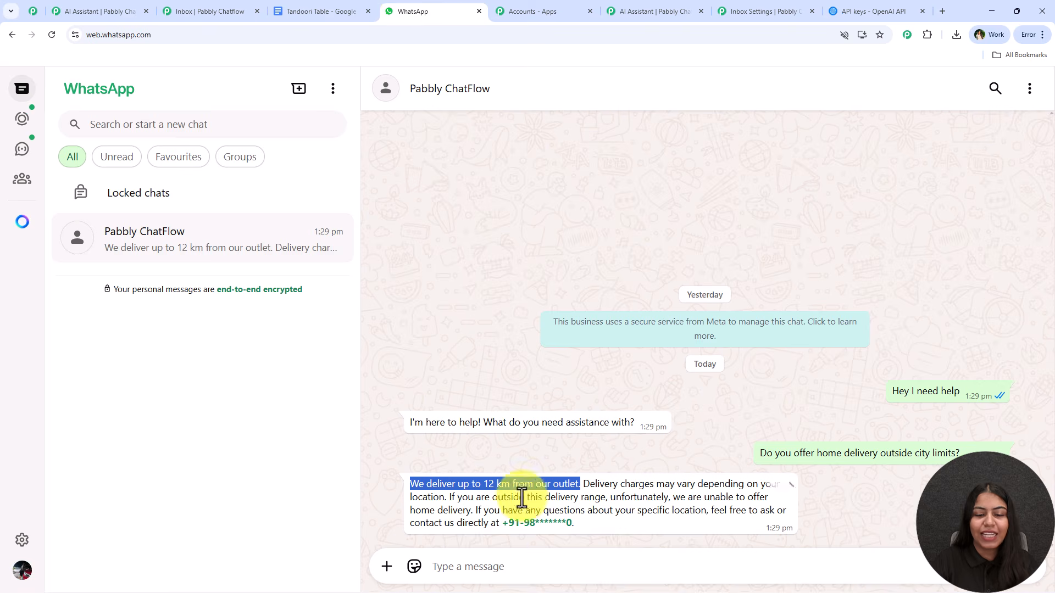
click(488, 566)
text(Do you host birthday or corporate parties?)
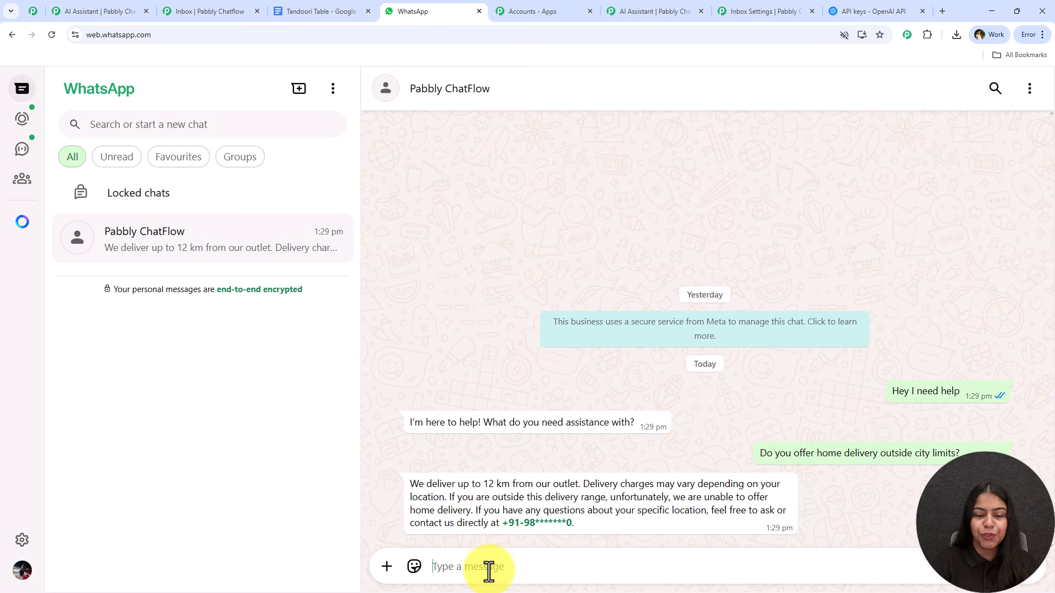
key(Return)
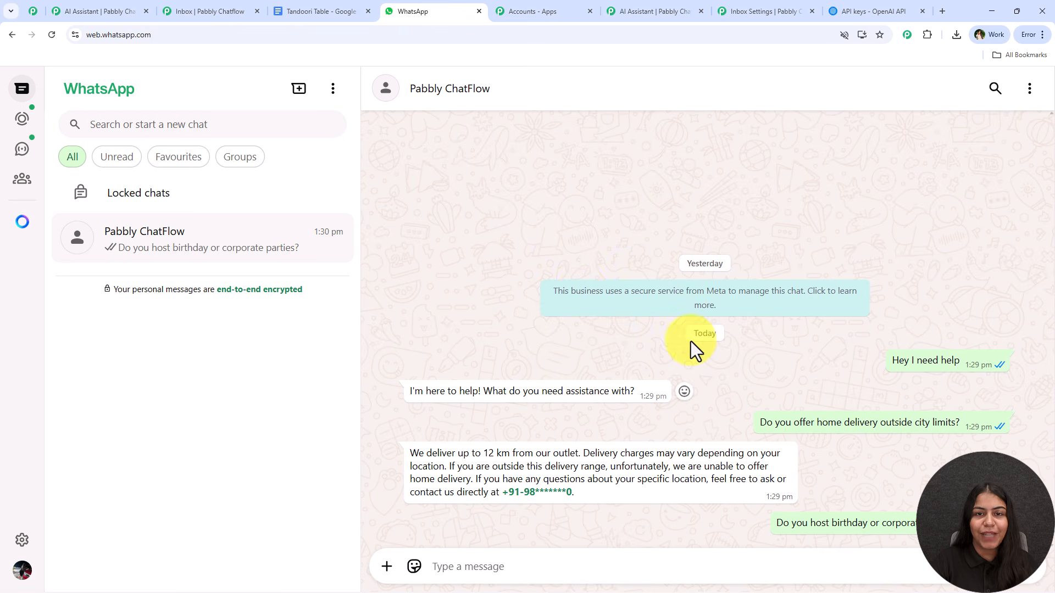
Review the bot's party-hosting and events-team reply, then return to the Pabbly Chatflow editor.
drag(411, 418, 617, 413)
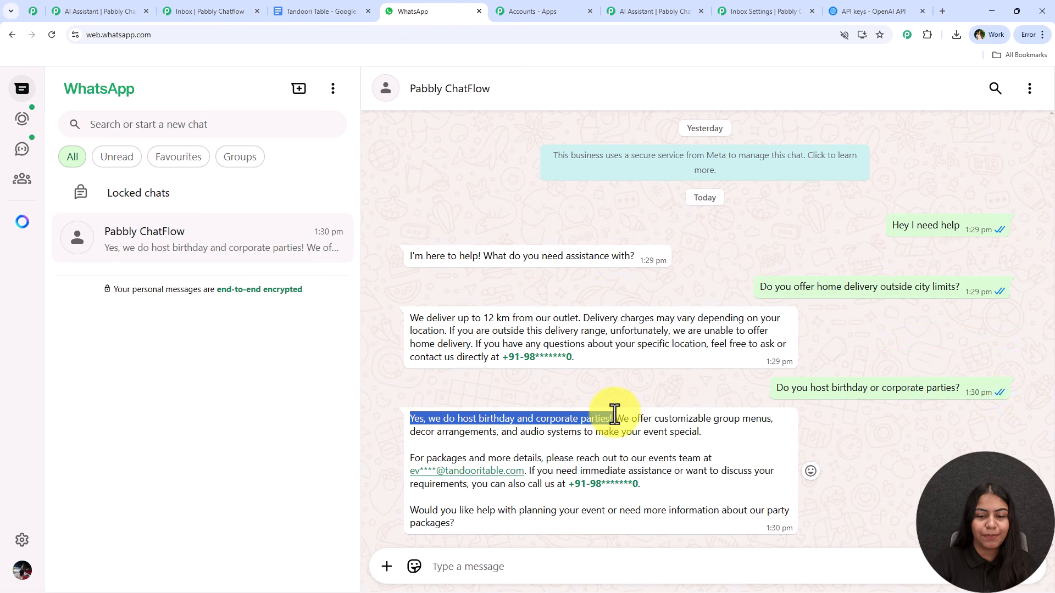
drag(409, 458, 723, 458)
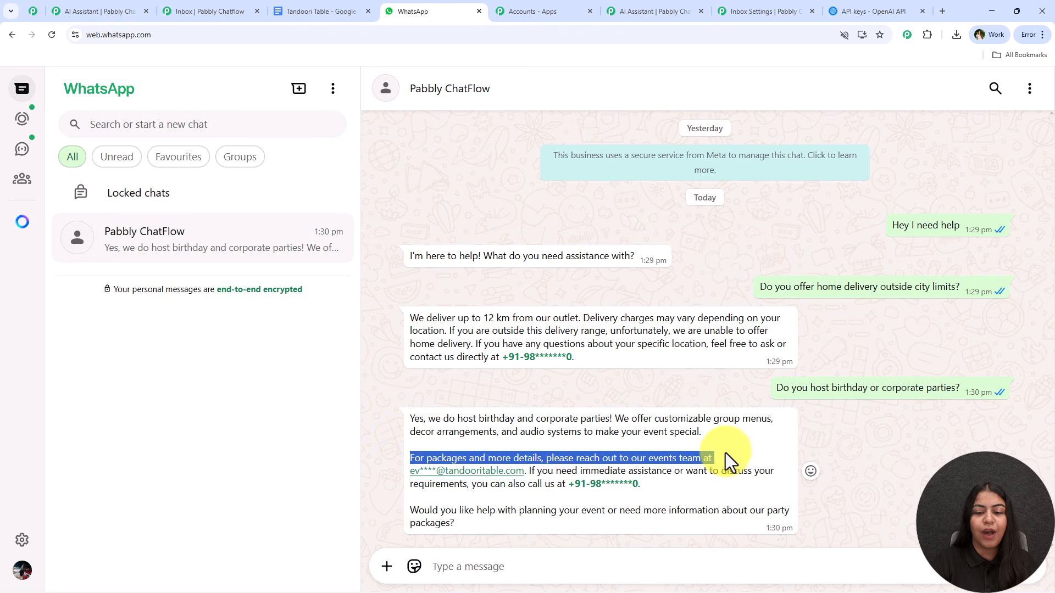
click(529, 389)
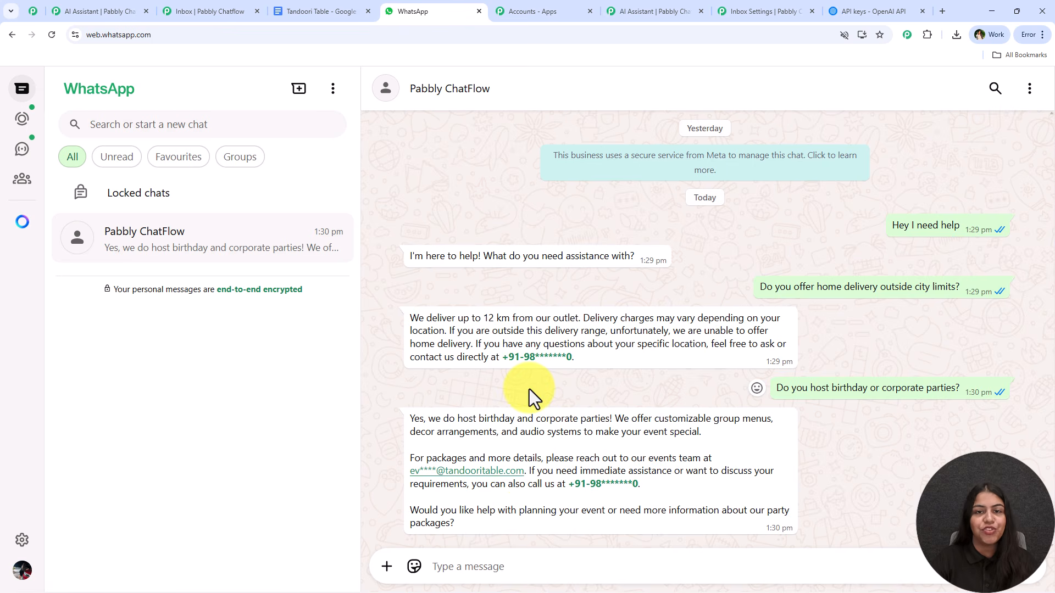
click(644, 10)
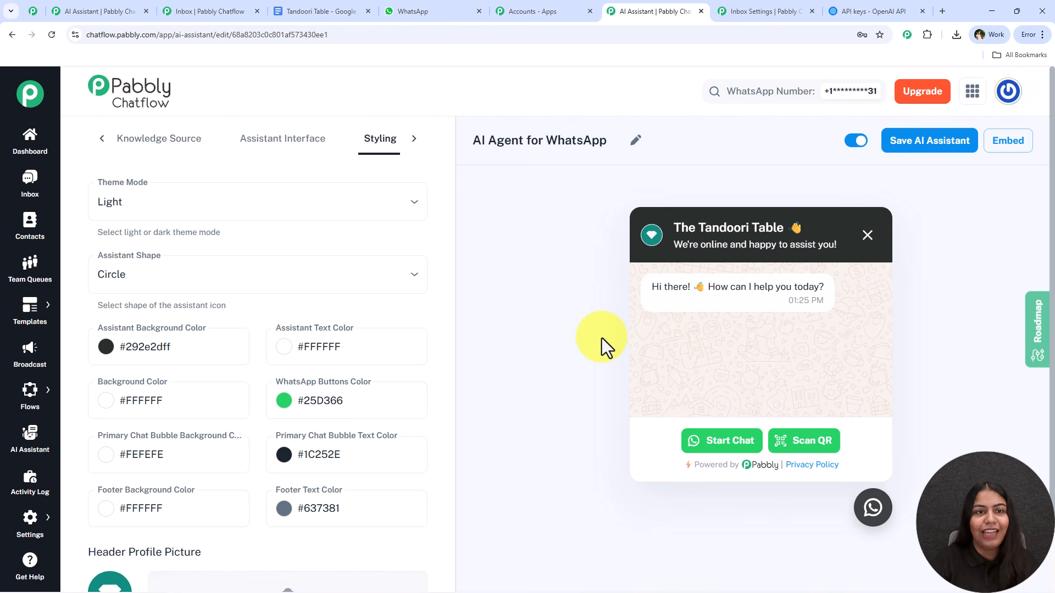
click(435, 10)
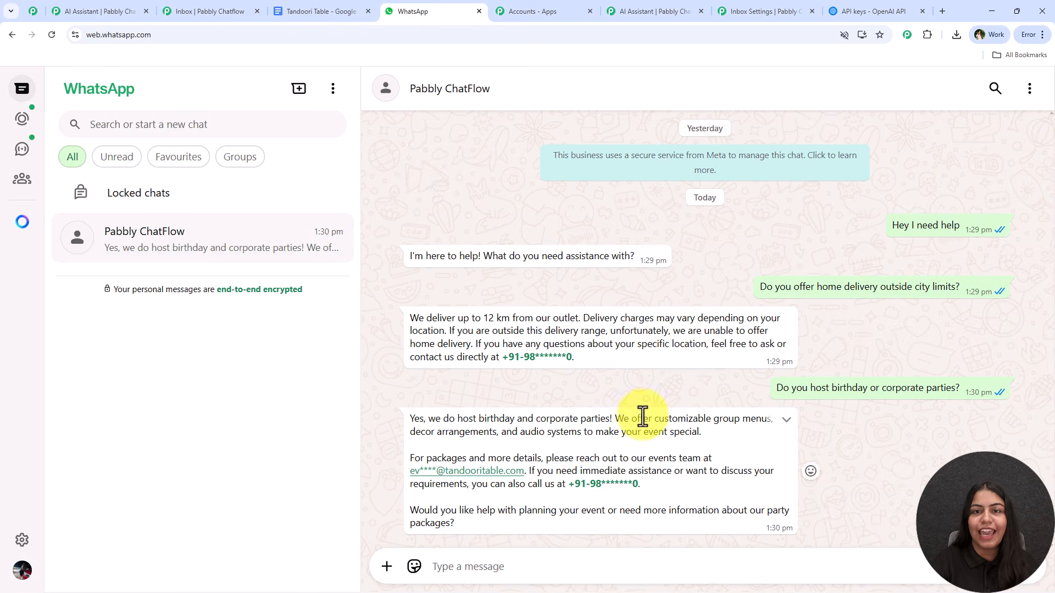
click(629, 10)
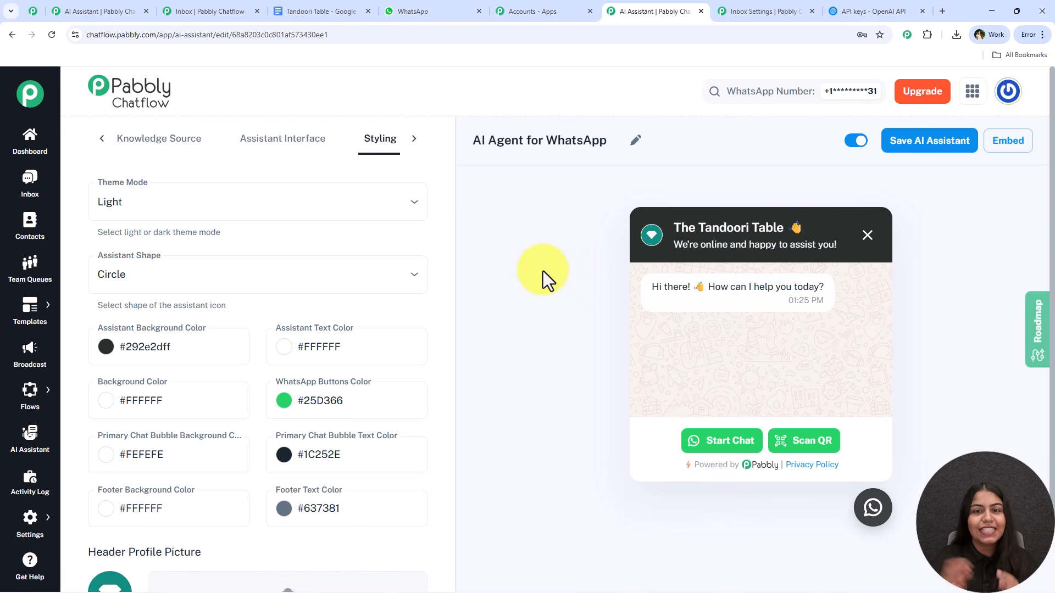